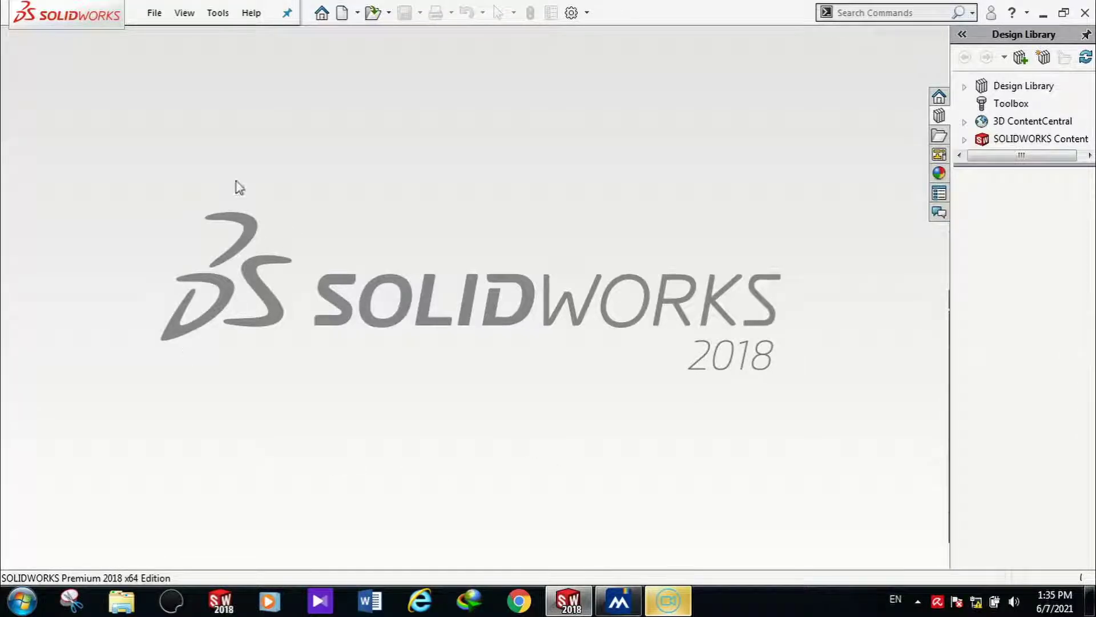
Step: Create a new assembly document
left_click(154, 12)
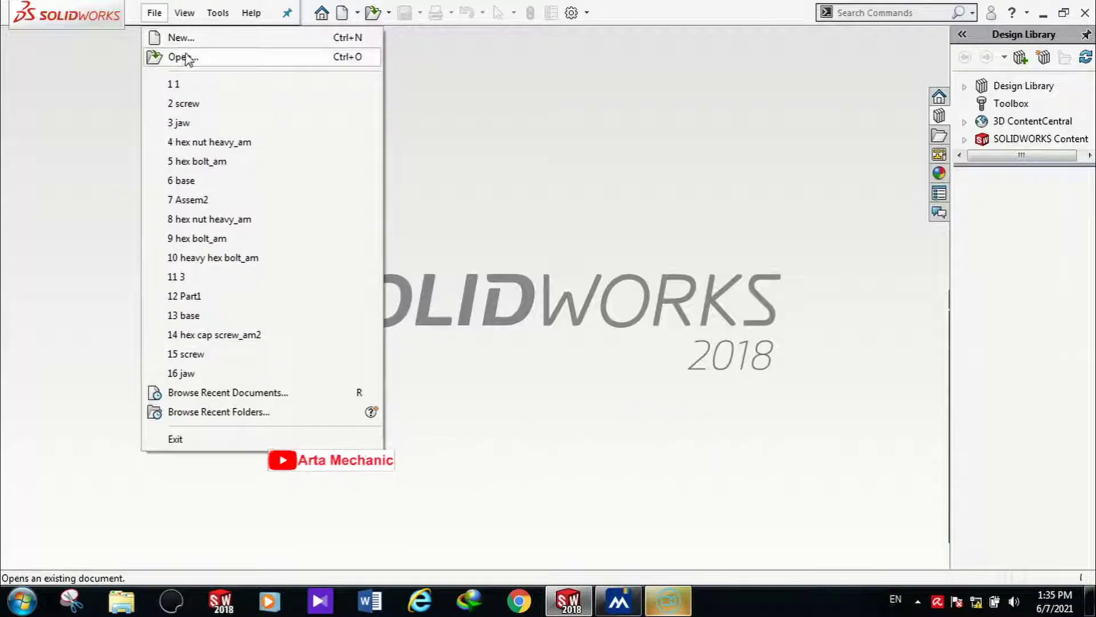
left_click(183, 38)
double_click(536, 252)
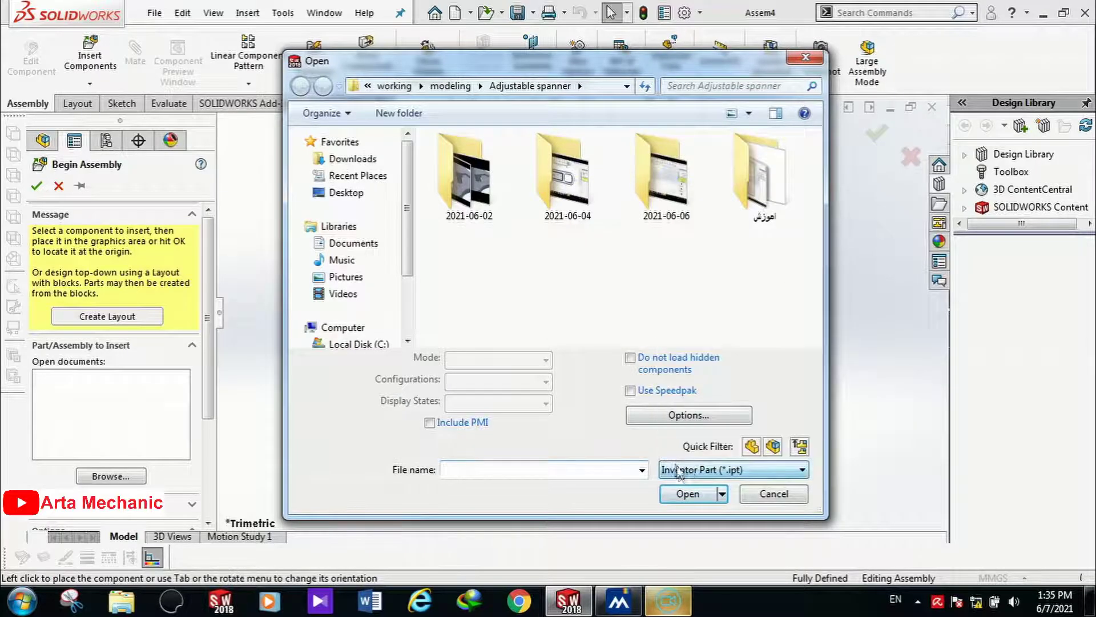
Step: Show all file types in the Adjustable spanner folder and open base, hex bolt_am, hex nut heavy_am, jaw and screw for insertion
left_click(676, 470)
left_click(685, 454)
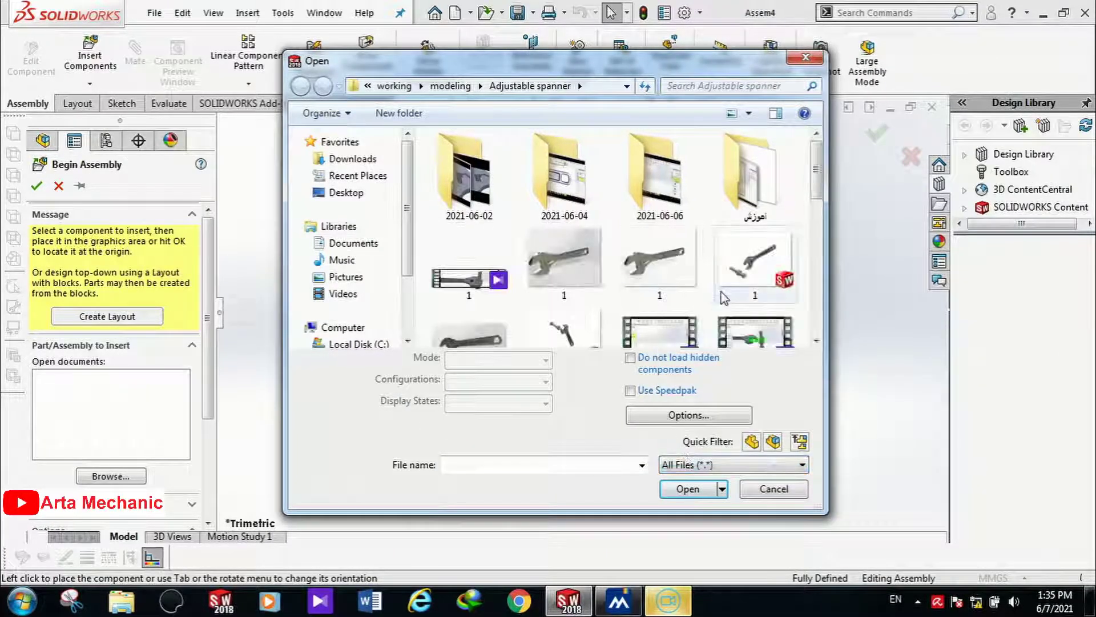
scroll(713, 306, "down", 6)
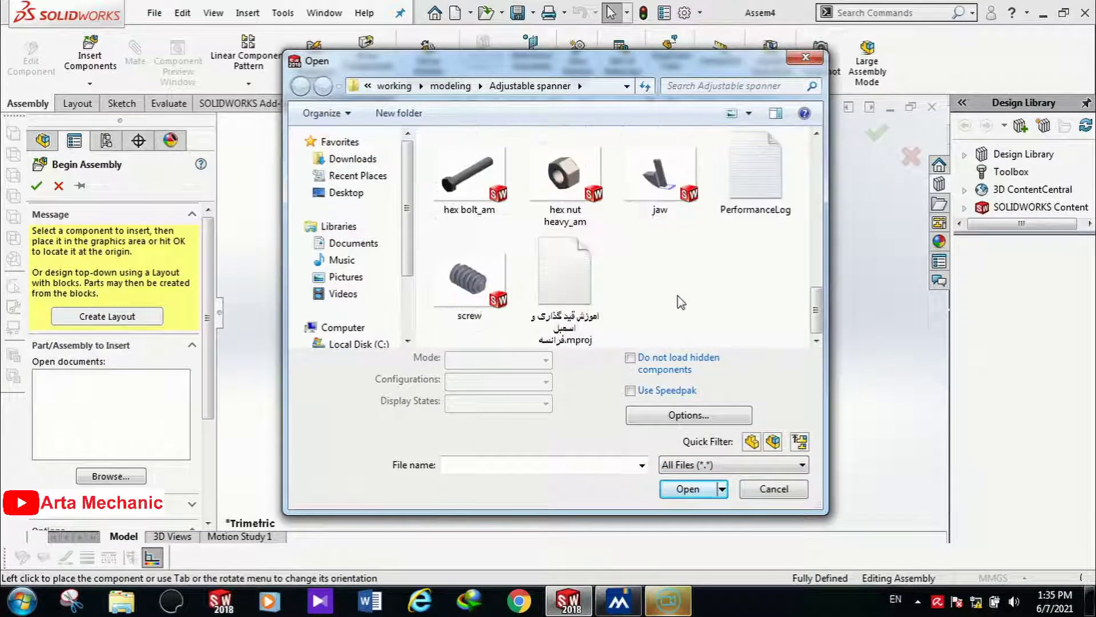
left_click(491, 273)
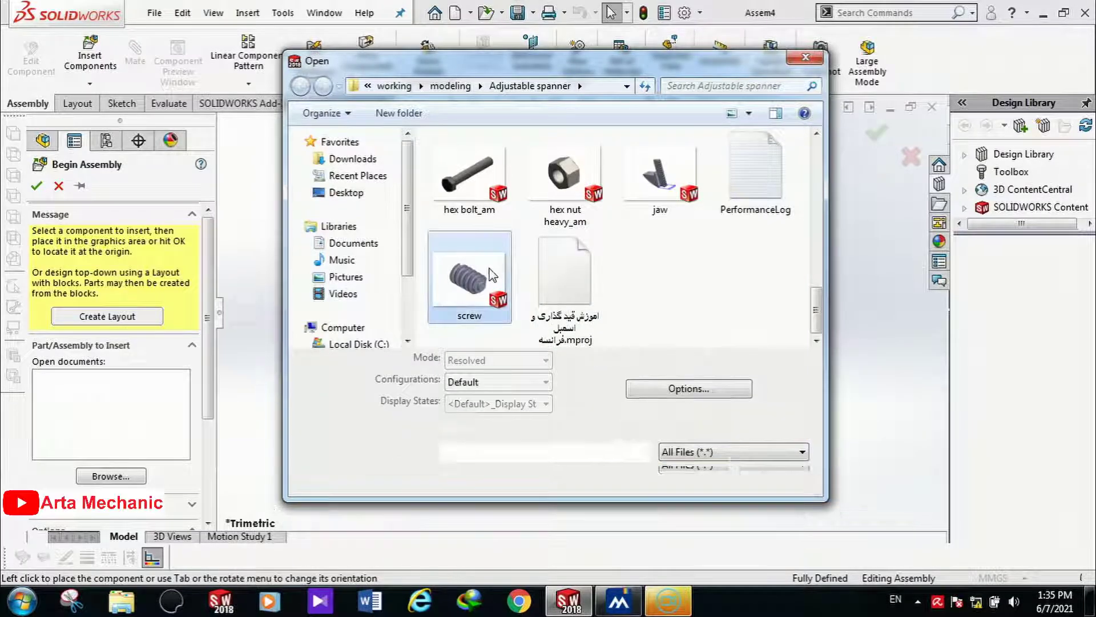
left_click(653, 194, "ctrl")
left_click(567, 195, "ctrl")
left_click(465, 177, "ctrl")
scroll(705, 335, "up", 6)
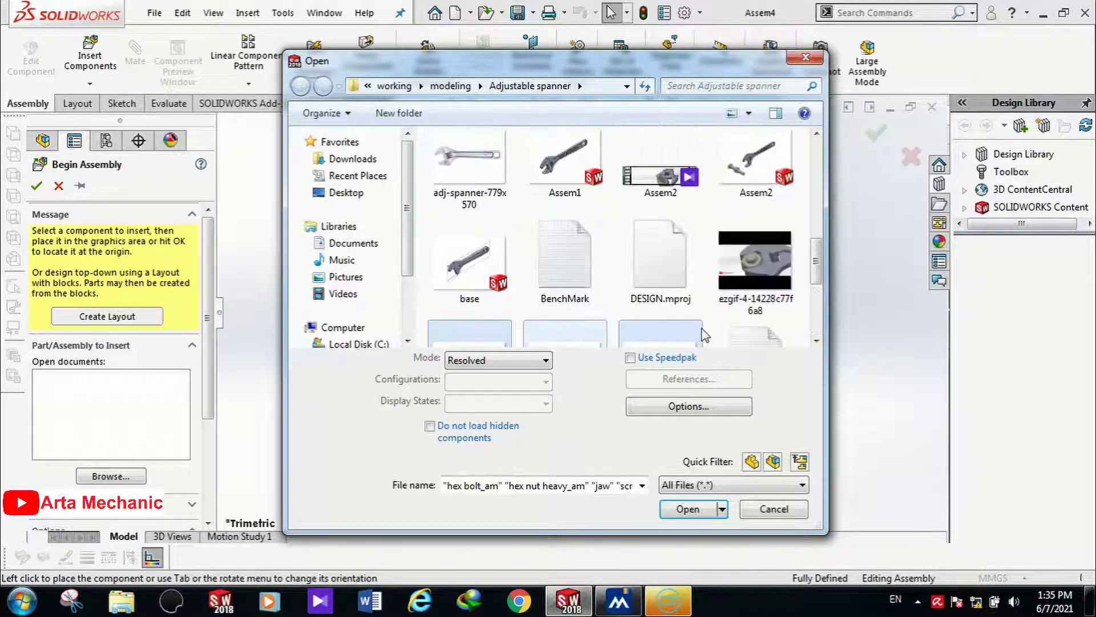
left_click(485, 272, "ctrl")
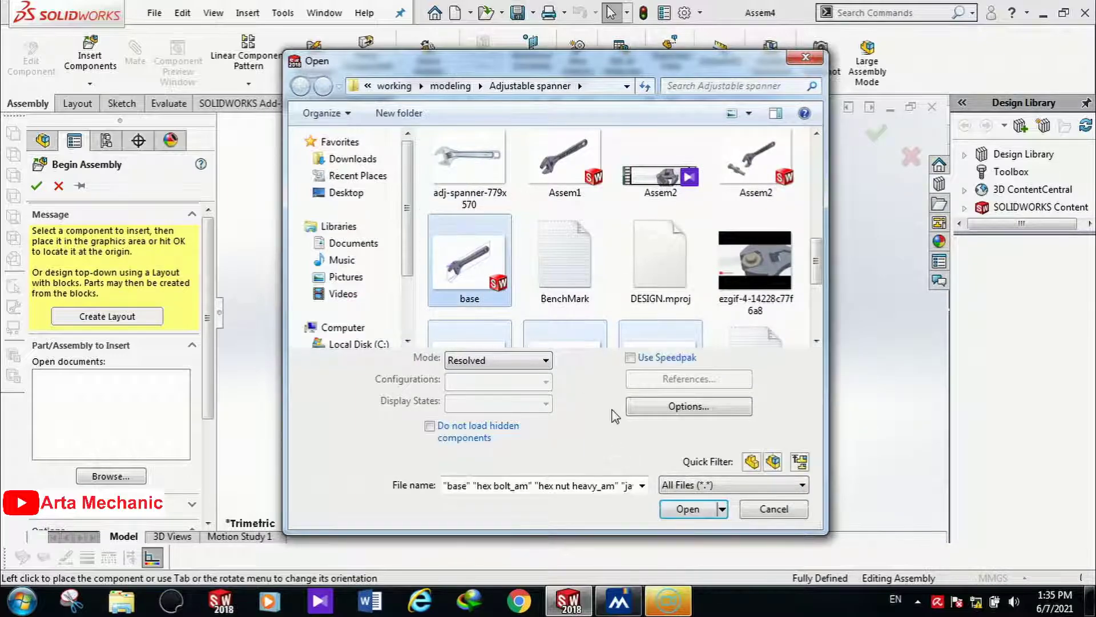
scroll(516, 249, "down", 1)
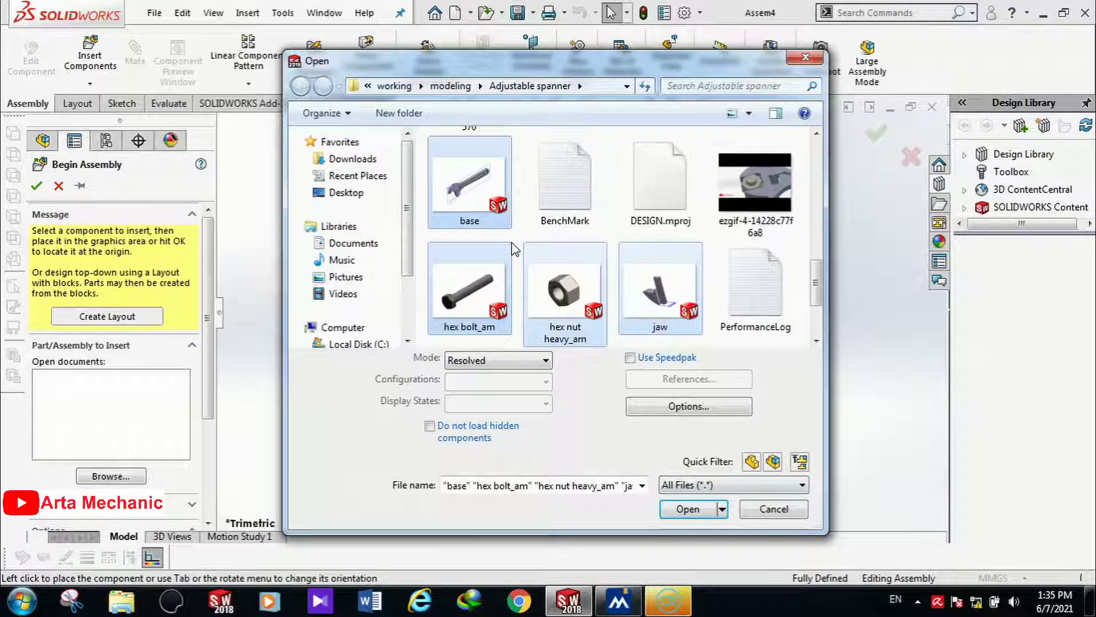
left_click(688, 509)
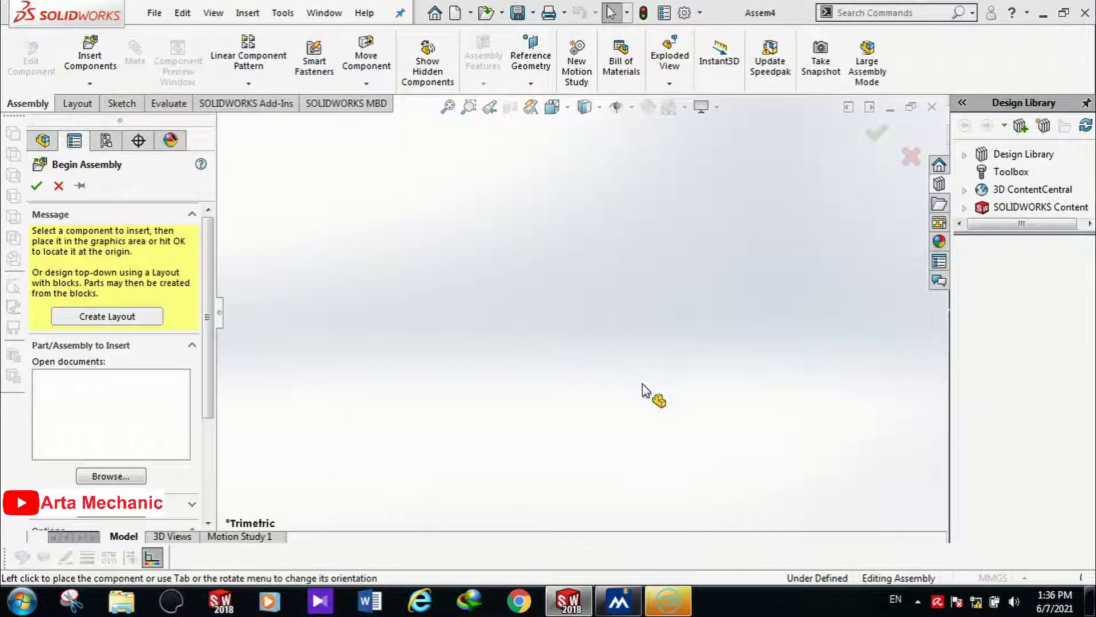
Step: Place the base and the hex bolt in the assembly, using the bolt's M48 x 5.0 x 300 configuration
left_click(583, 294)
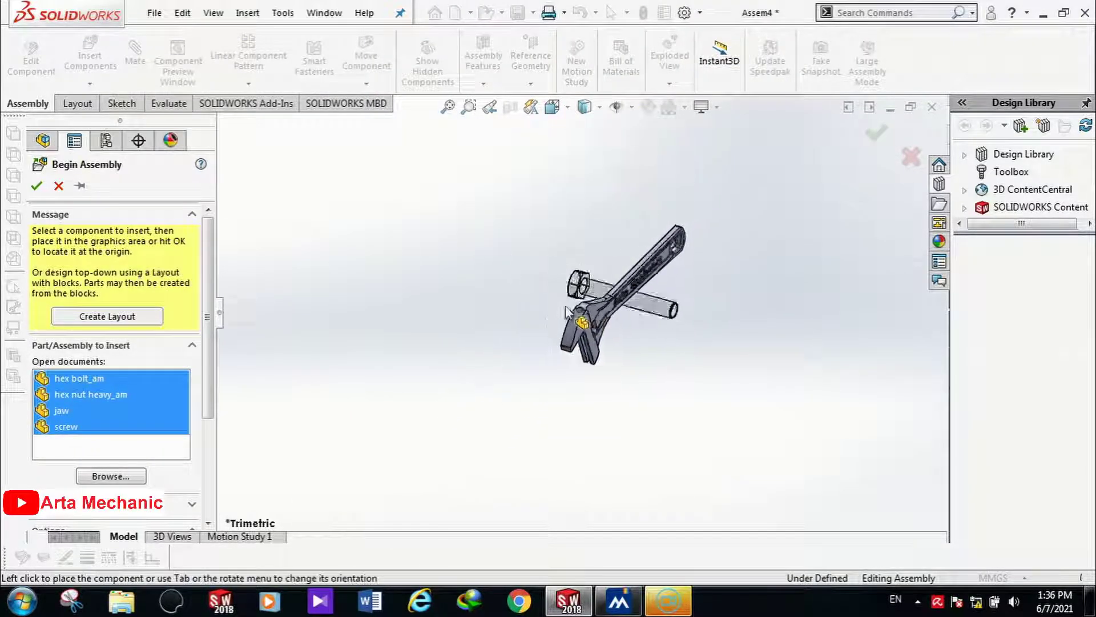
left_click(495, 337)
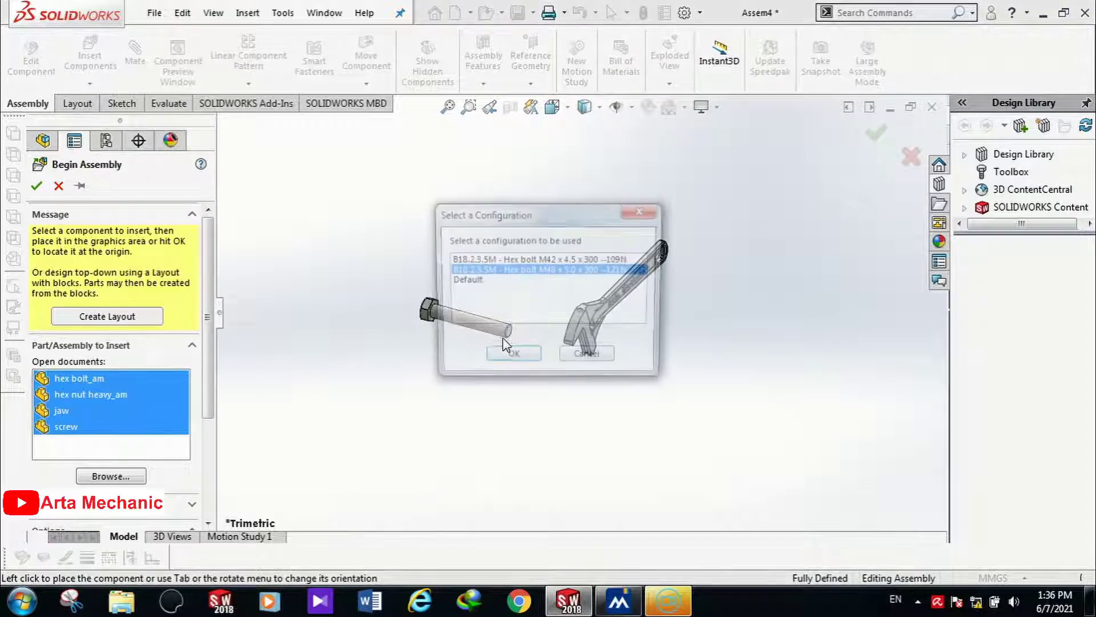
left_click(514, 357)
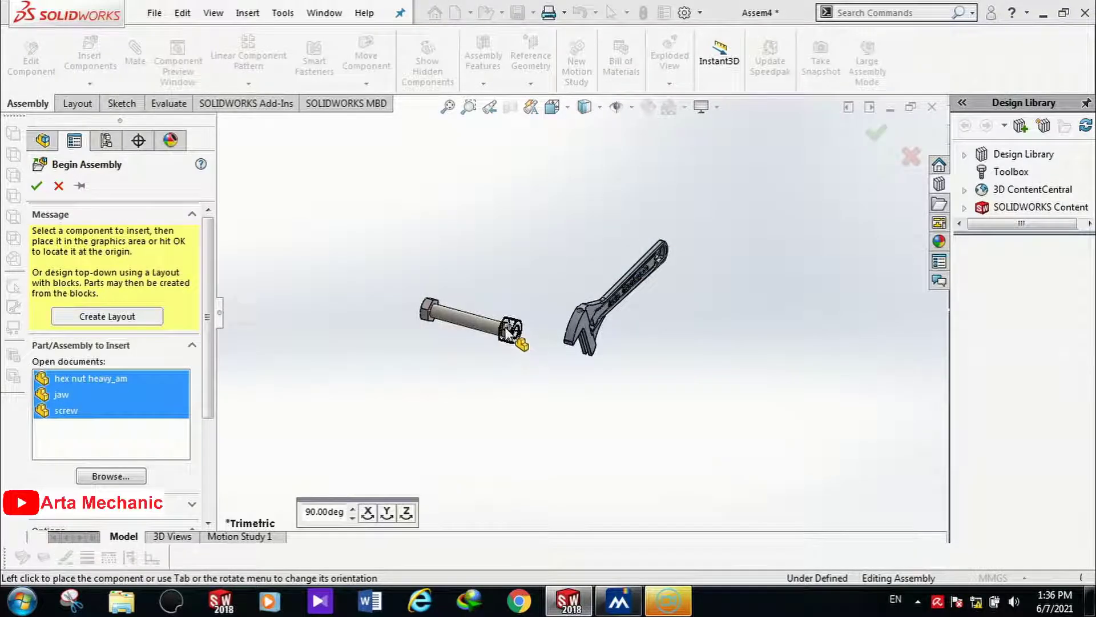
Step: Place the heavy hex nut in its M48 x 5 configuration, plus the jaw and the screw, near the base
left_click(486, 355)
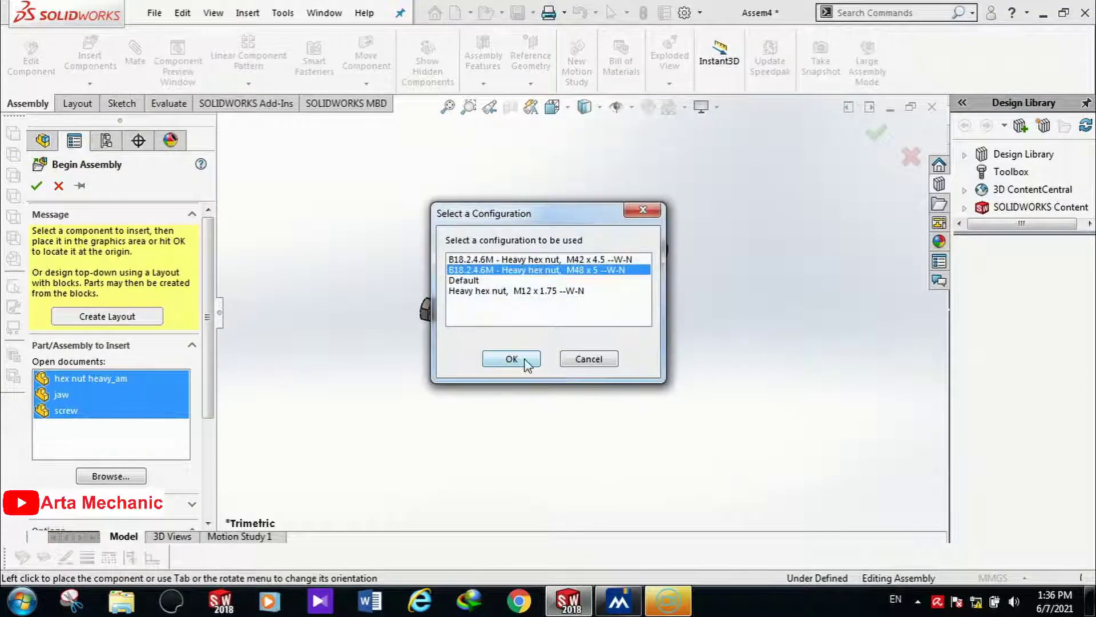
left_click(509, 357)
left_click(568, 368)
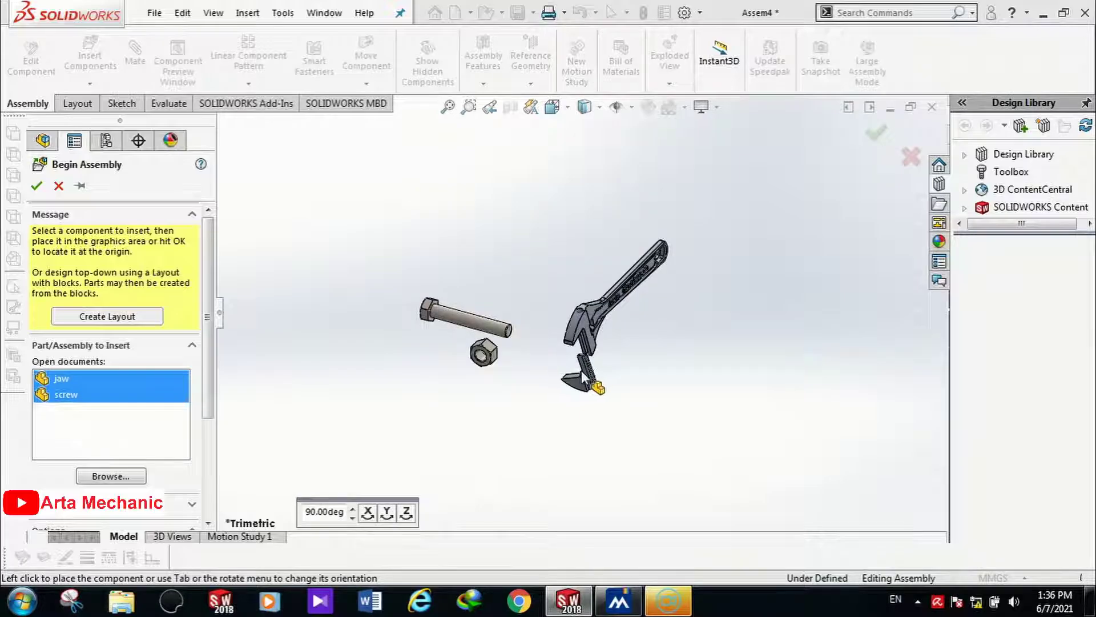
left_click(551, 371)
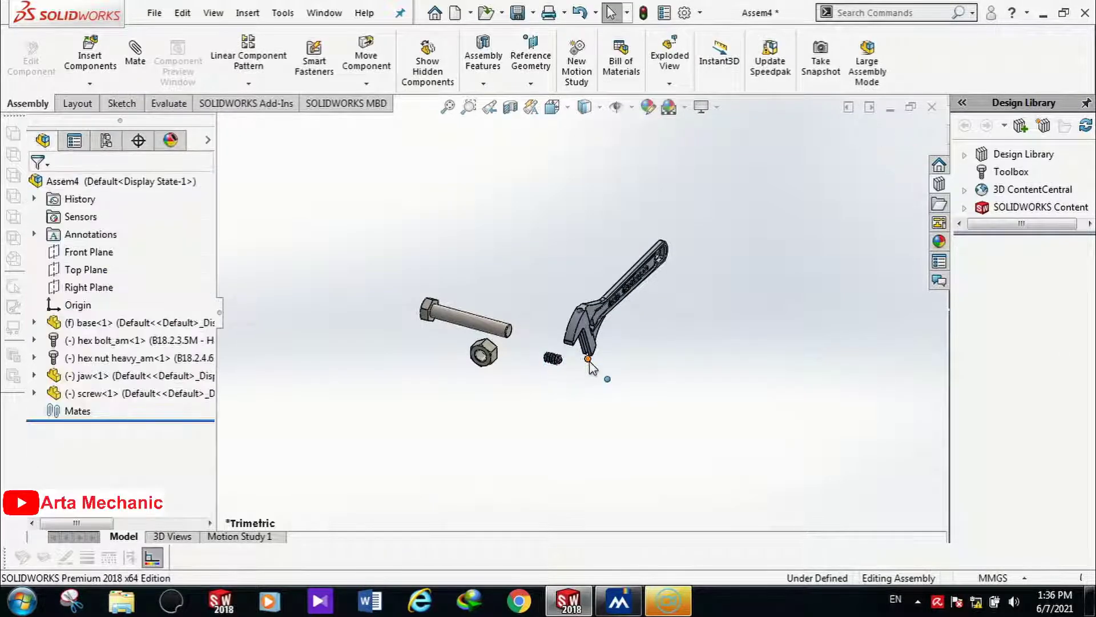
Step: Rebuild the assembly with the placed components
scroll(611, 329, "down", 1)
middle_click_drag(582, 342, 574, 364)
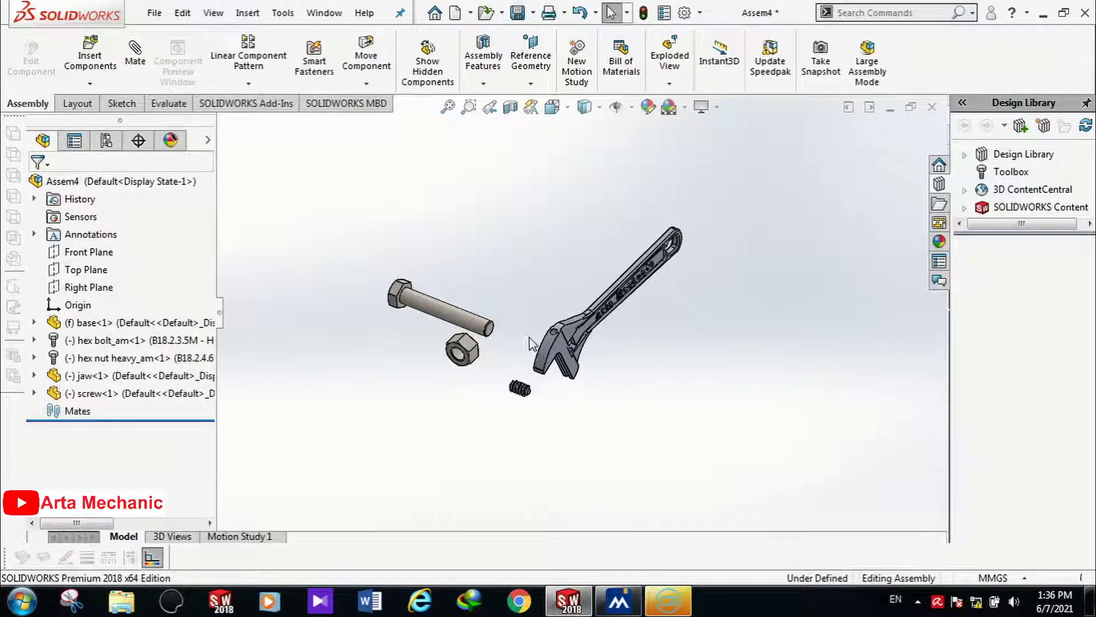
left_click(643, 15)
Step: Try to move the base component by its head
scroll(554, 390, "down", 4)
middle_click_drag(569, 377, 520, 357)
scroll(577, 315, "up", 4)
middle_click_drag(576, 315, 611, 324)
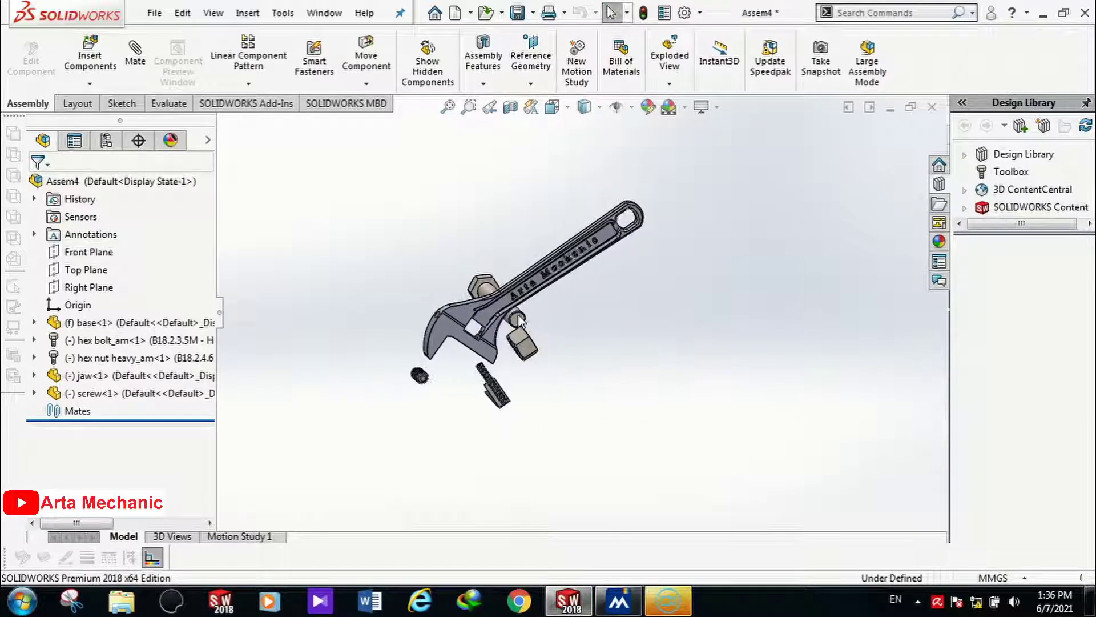
scroll(504, 313, "down", 6)
middle_click_drag(530, 312, 592, 340)
scroll(492, 361, "up", 2)
mouse_move(485, 370)
left_mouse_down()
mouse_move(568, 416)
mouse_move(522, 371)
mouse_move(484, 354)
mouse_move(495, 365)
left_mouse_up()
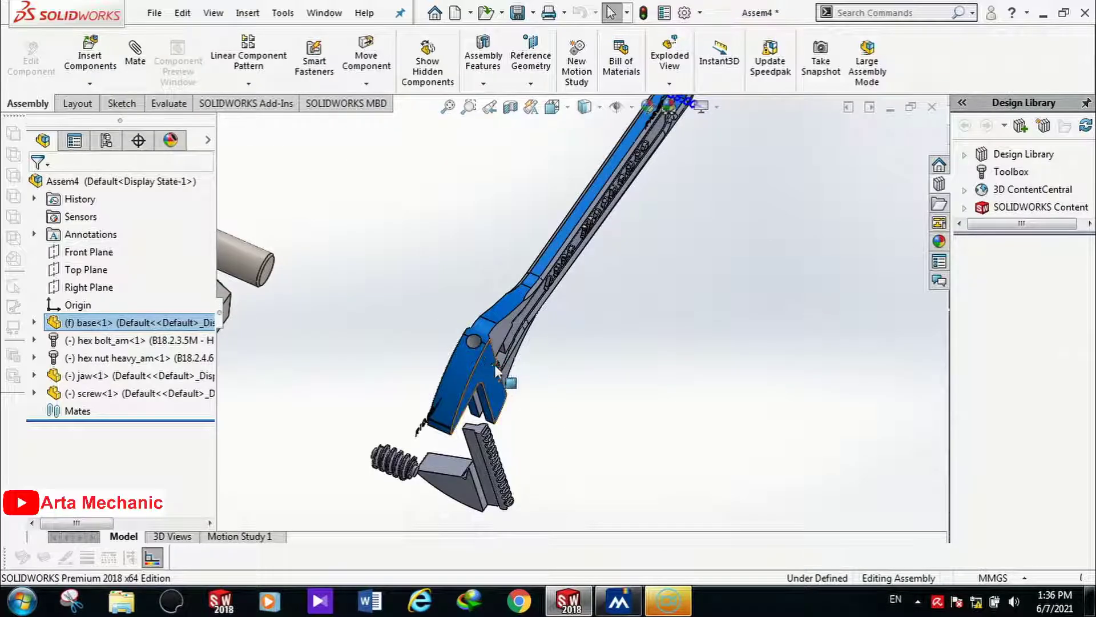
left_click(605, 374)
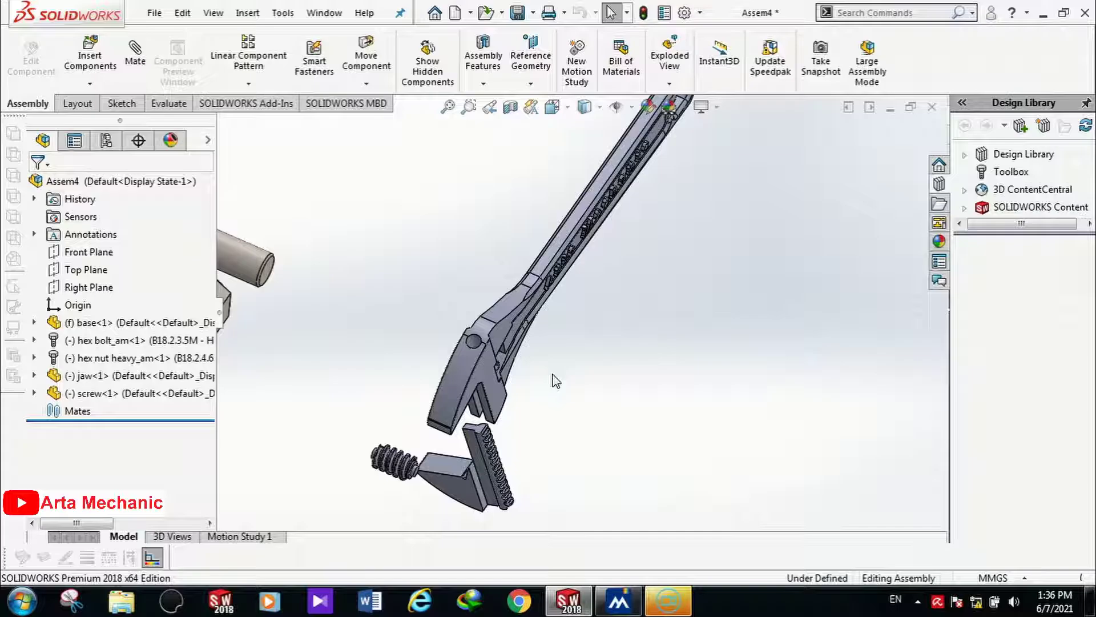
Step: Check the Float option of the fixed base component
scroll(546, 349, "up", 3)
scroll(544, 346, "down", 3)
middle_click_drag(588, 348, 570, 359)
left_click(567, 361)
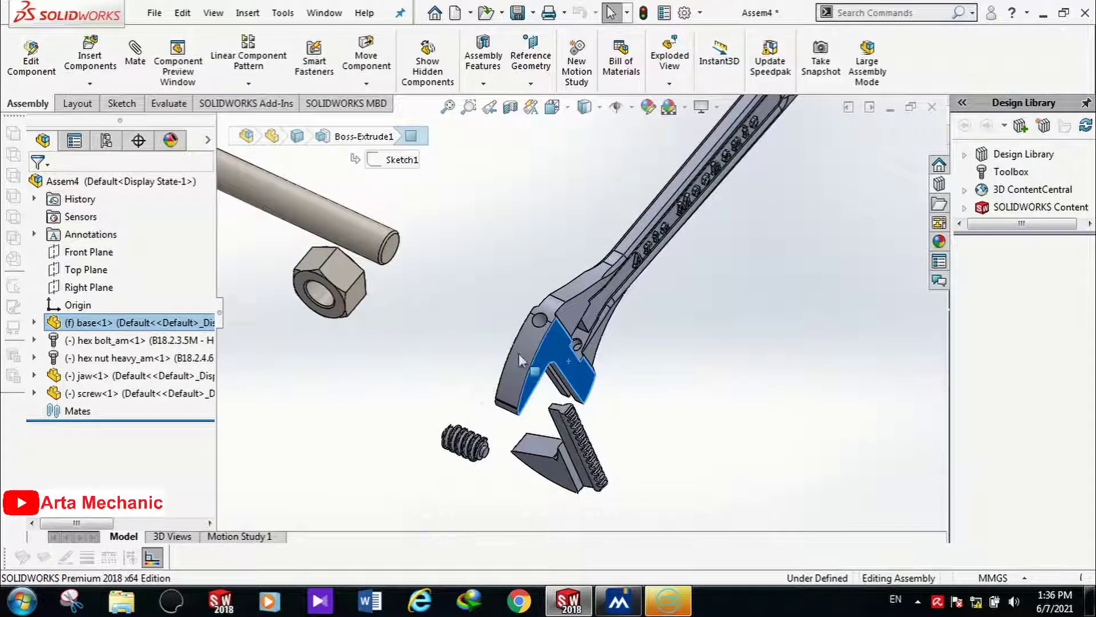
right_click(555, 354)
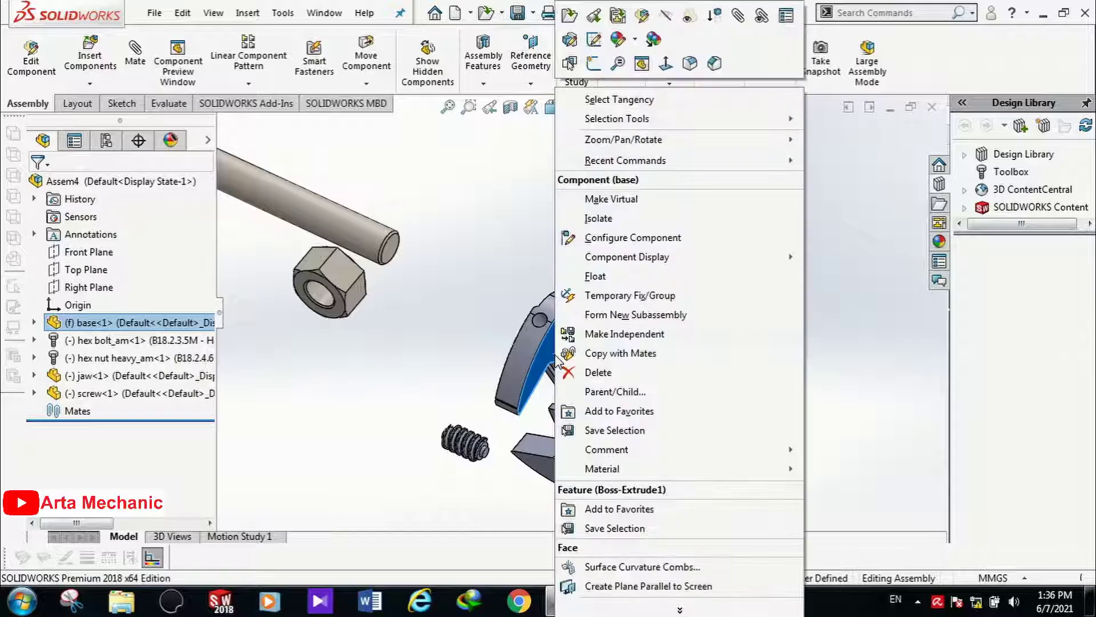
left_click(595, 278)
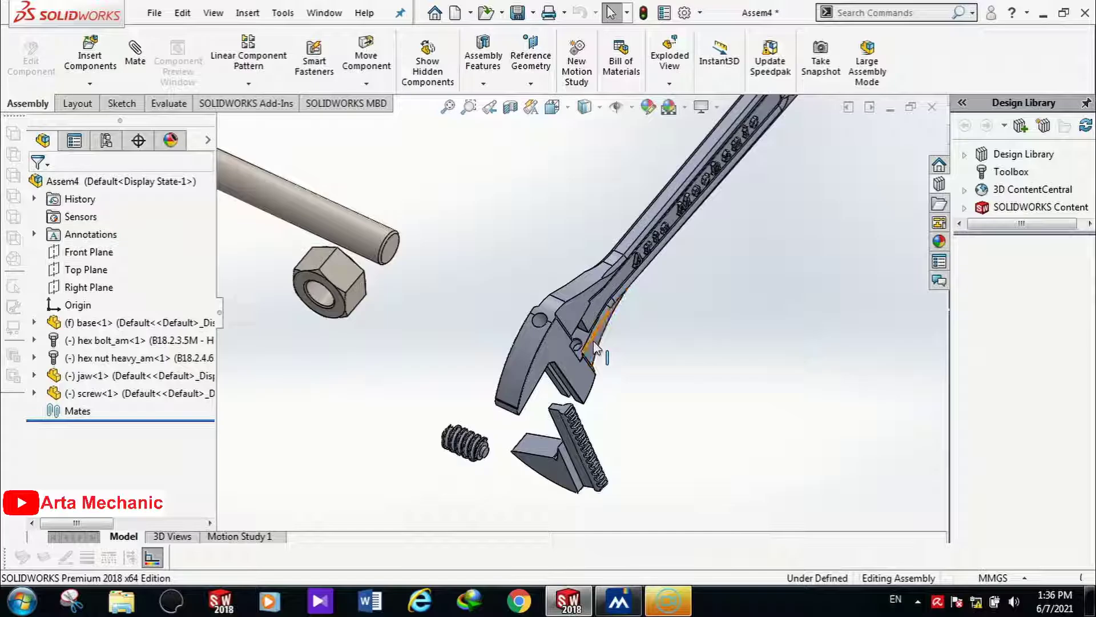
Step: Add a concentric mate between the screw's cylindrical end pin and the round hole beside the rectangular opening in the base
scroll(594, 343, "down", 2)
middle_click_drag(590, 343, 704, 363)
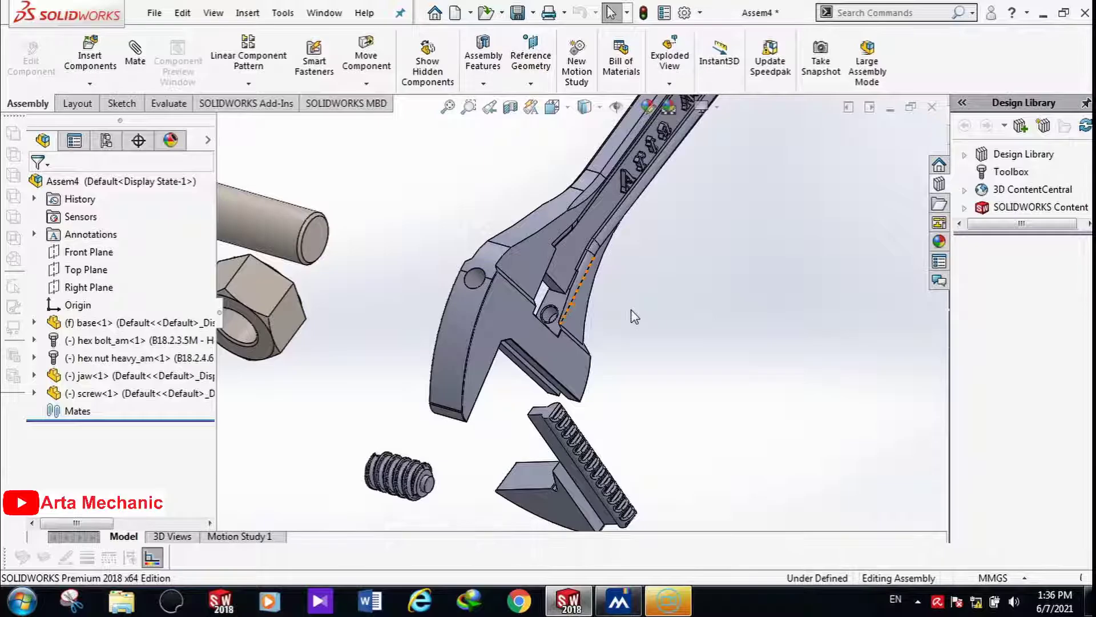
left_click(136, 55)
scroll(479, 348, "up", 2)
scroll(514, 360, "down", 5)
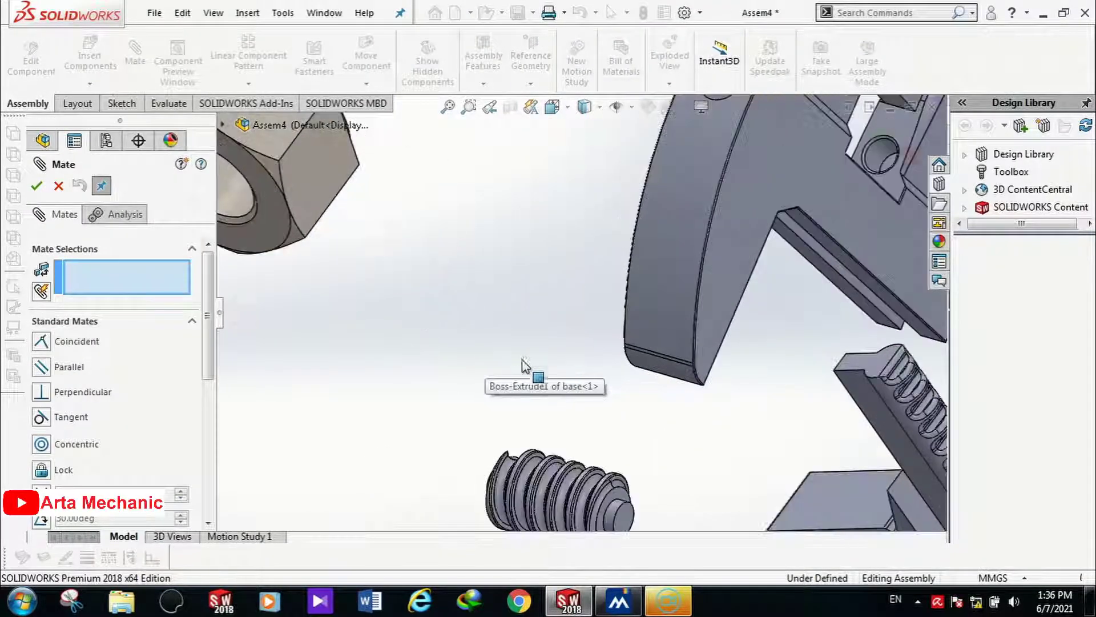
scroll(601, 413, "down", 6)
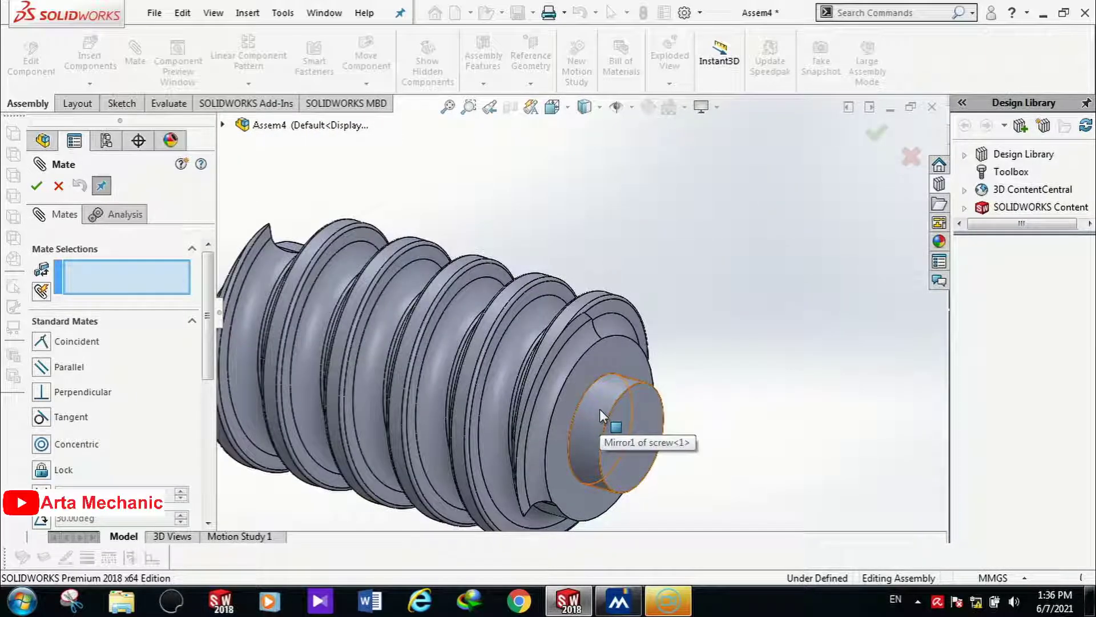
left_click(599, 409)
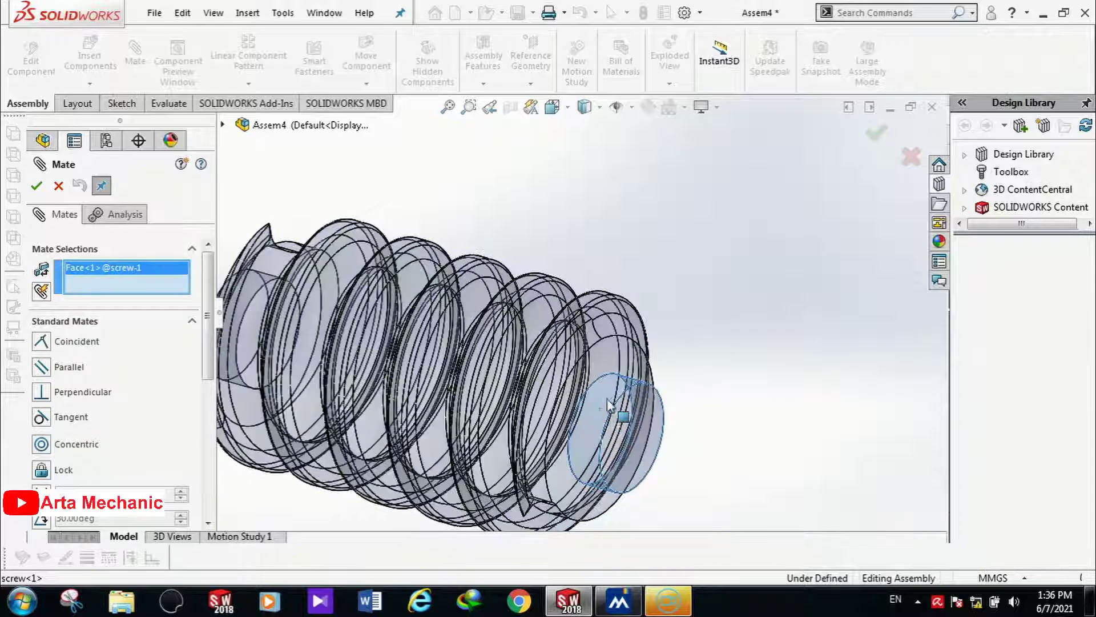
scroll(600, 409, "up", 2)
scroll(746, 149, "down", 5)
scroll(745, 150, "up", 3)
scroll(591, 297, "down", 6)
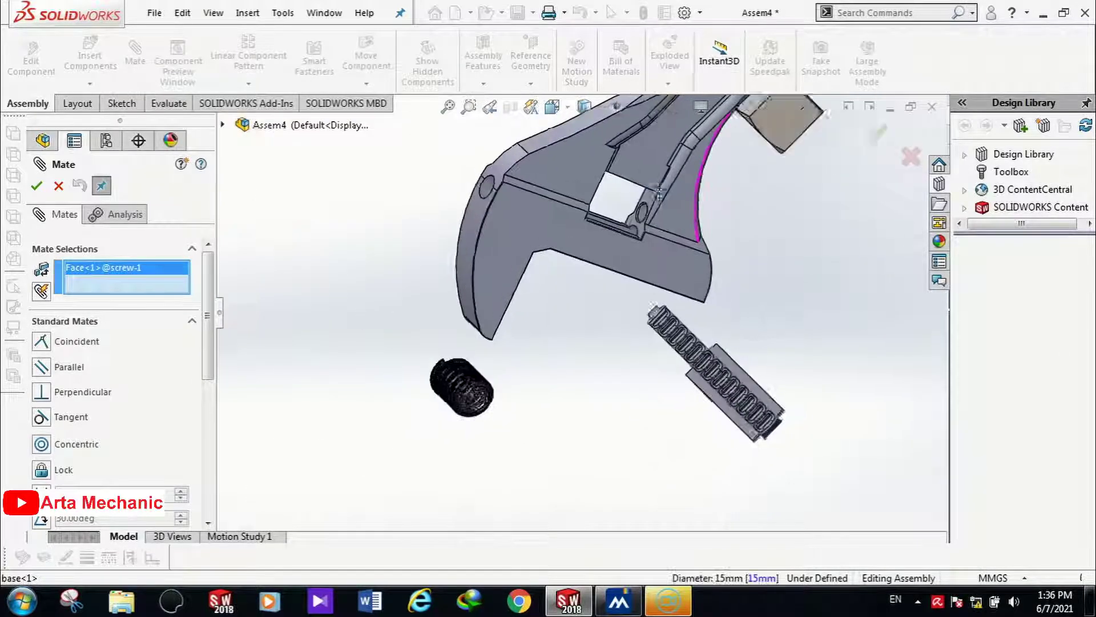
left_click(604, 307)
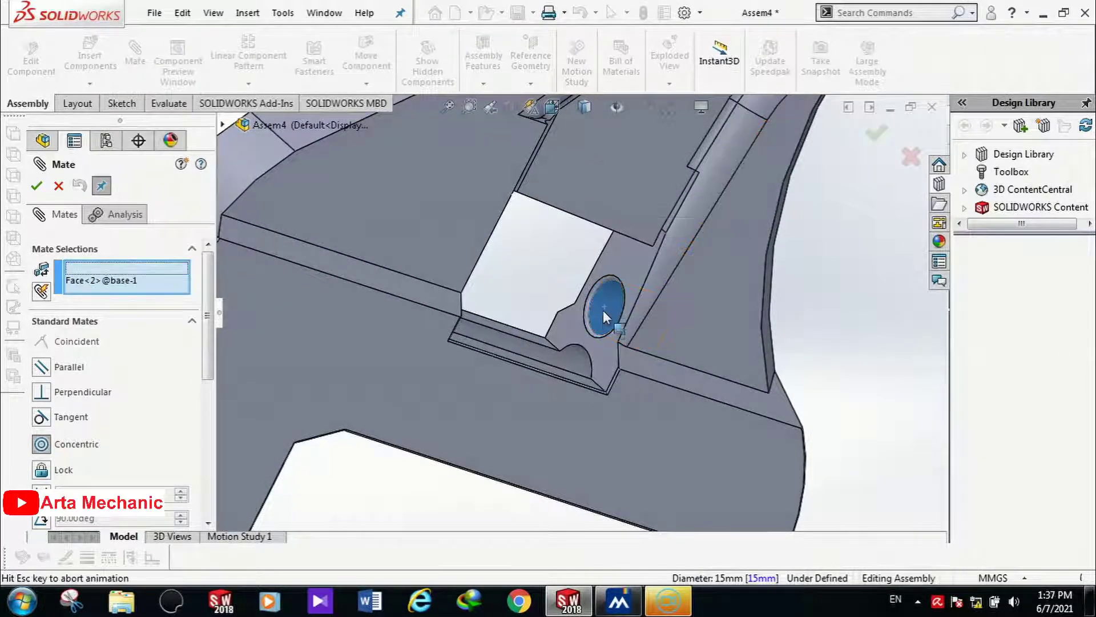
left_click(36, 186)
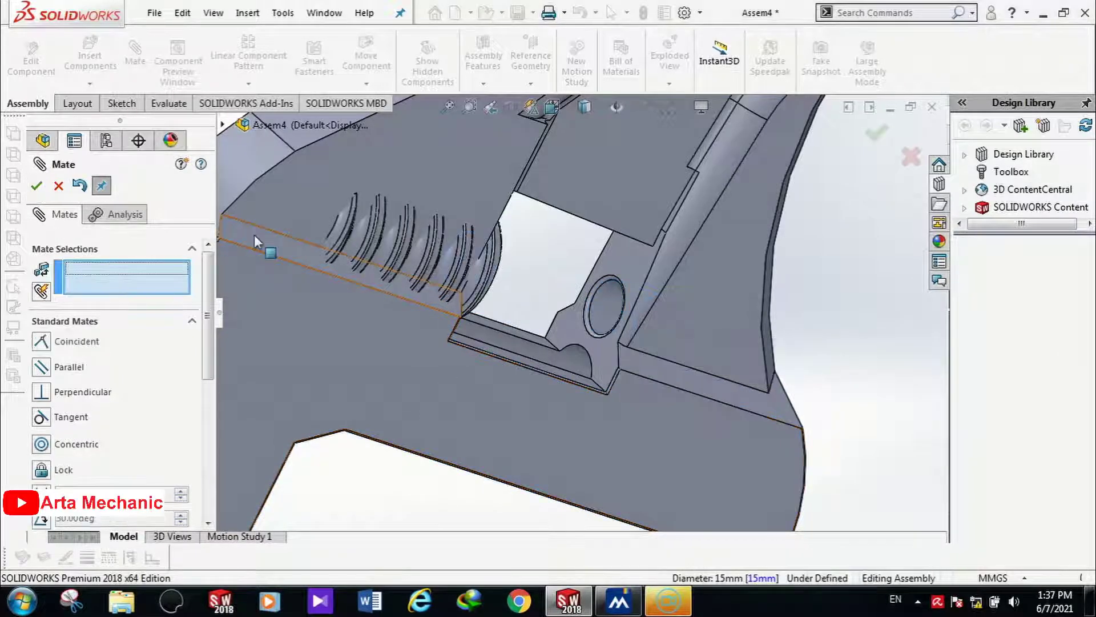
Step: Add a 10 mm distance mate between the bottom face of the base's pin hole and the end face of the screw's pin
scroll(543, 304, "up", 2)
scroll(611, 325, "down", 5)
middle_click_drag(606, 340, 652, 324)
scroll(629, 328, "up", 2)
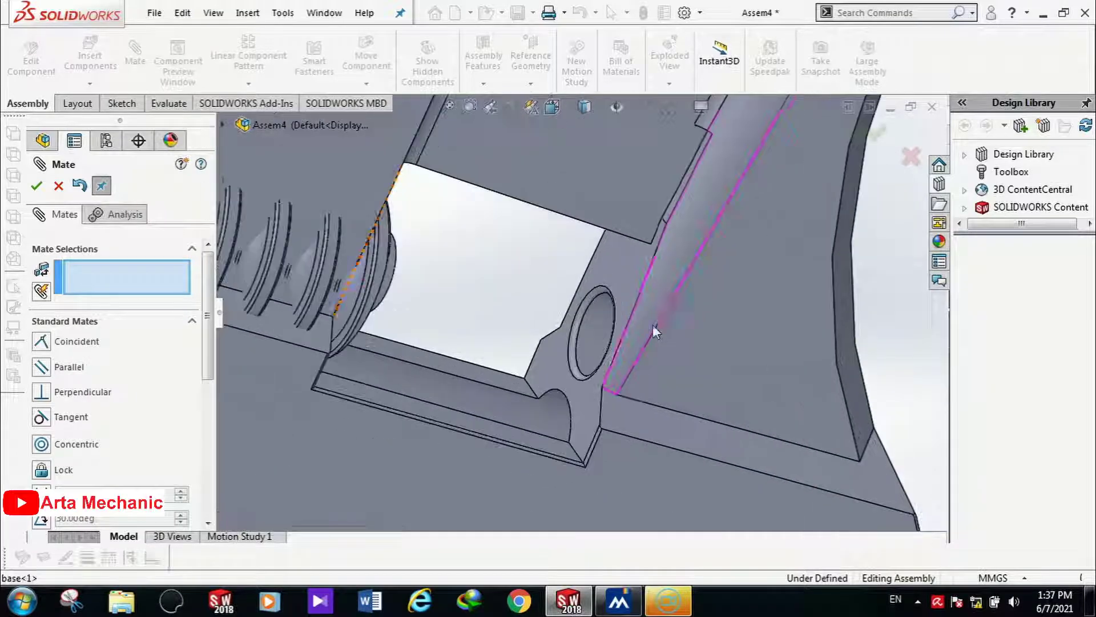
scroll(652, 324, "down", 3)
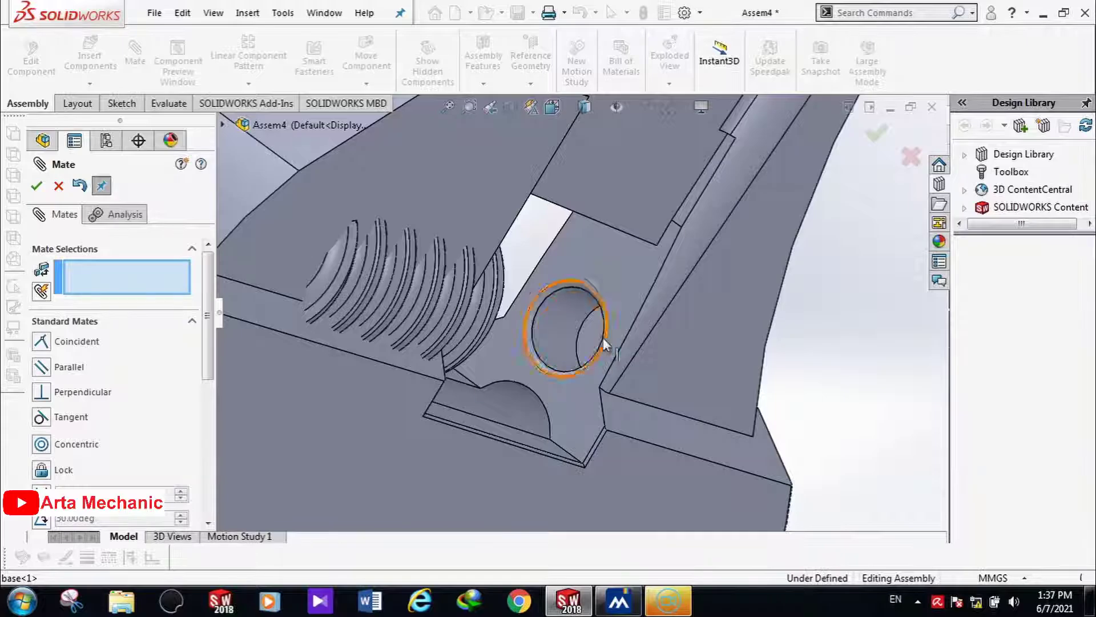
left_click(587, 337)
middle_click_drag(587, 337, 490, 323)
scroll(388, 310, "down", 6)
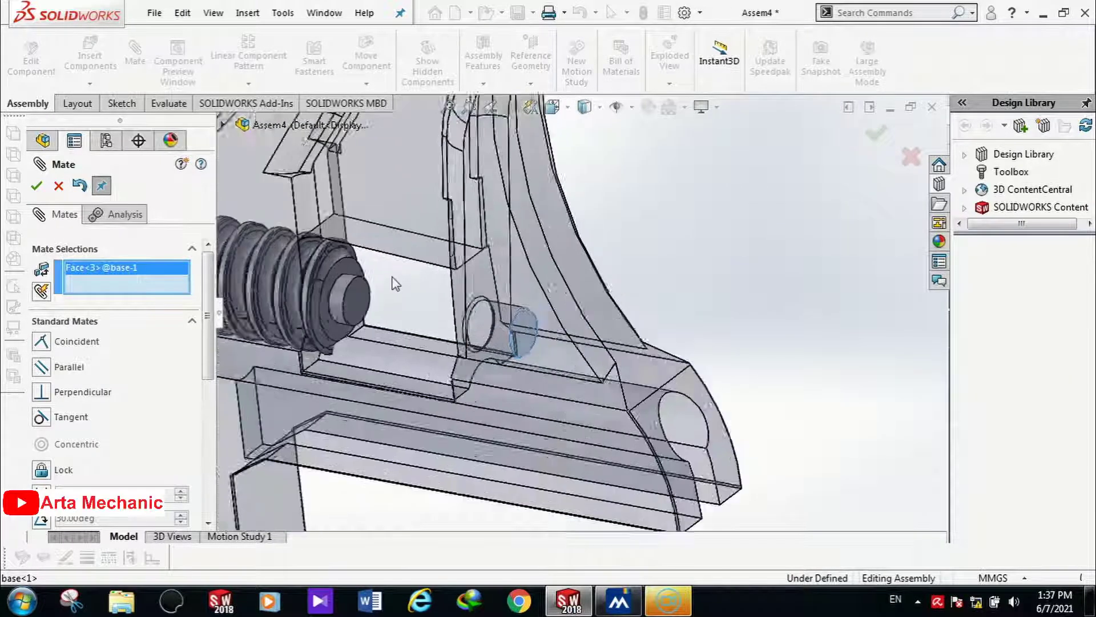
left_click(398, 345)
scroll(556, 410, "down", 3)
scroll(556, 410, "up", 6)
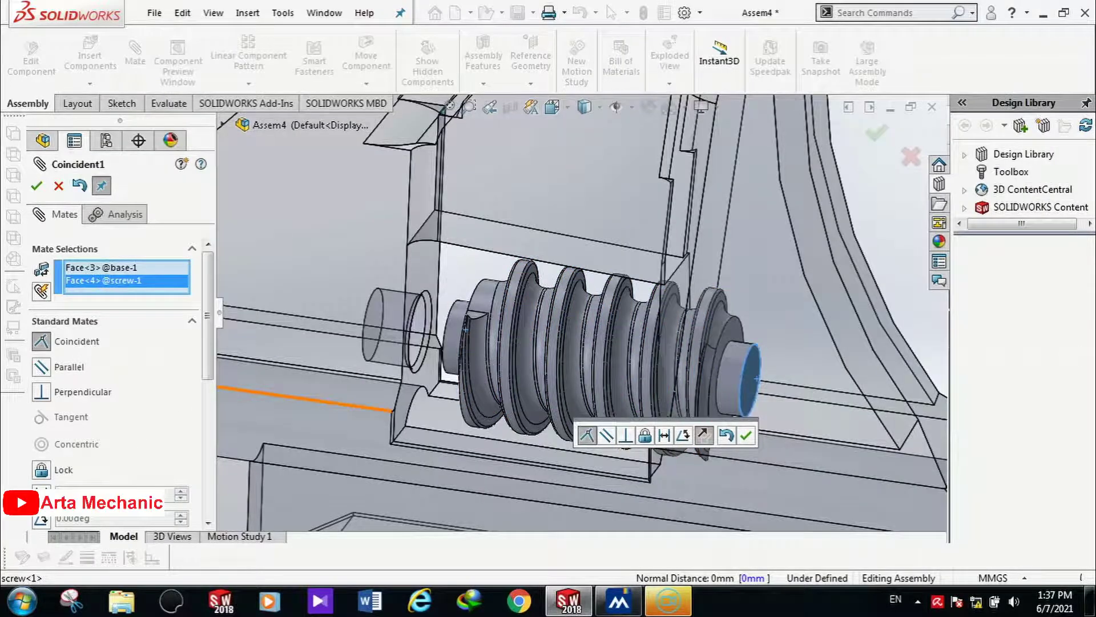
left_click(42, 493)
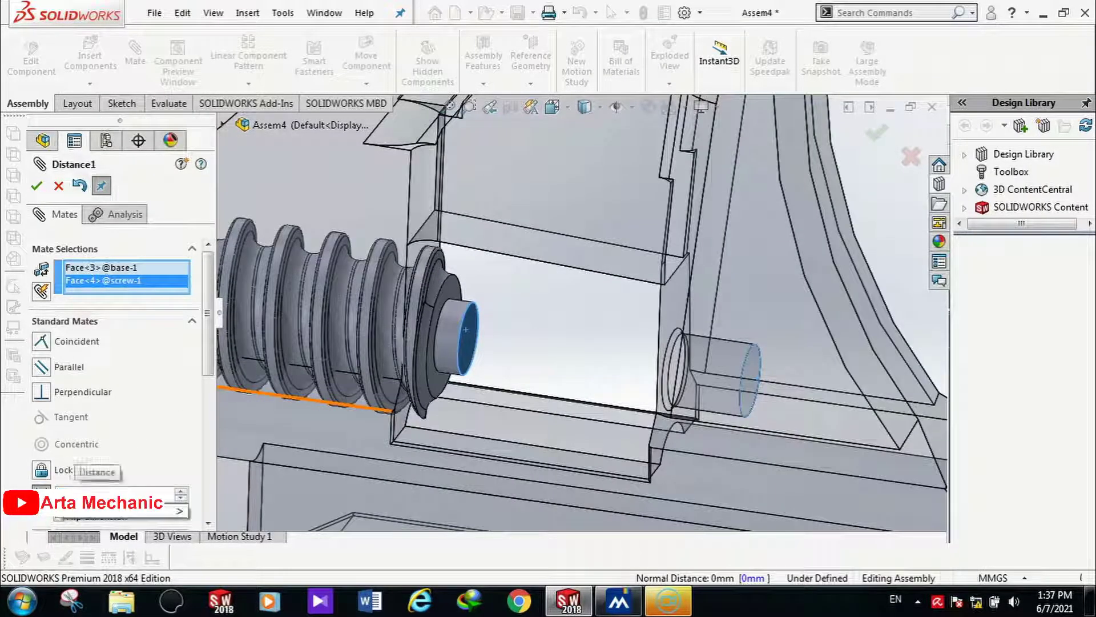
key("Return")
scroll(506, 350, "up", 3)
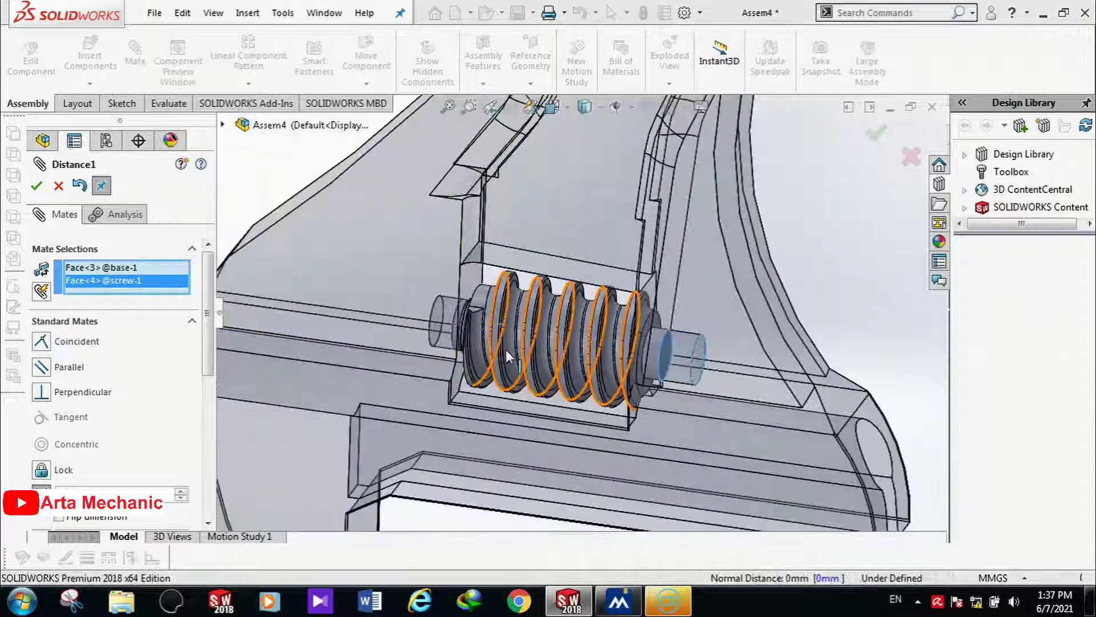
middle_click_drag(526, 330, 529, 328)
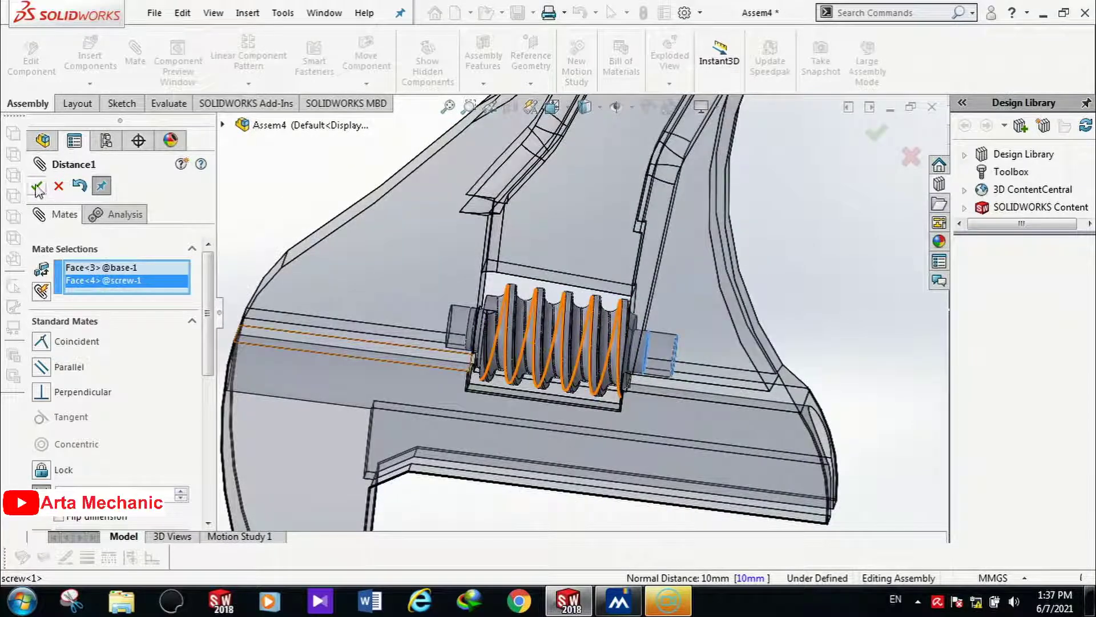
left_click(38, 190)
left_click(38, 191)
Step: Turn the screw inside the base's opening to check its motion
left_click(609, 381)
left_click_drag(609, 382, 575, 320)
scroll(576, 317, "up", 3)
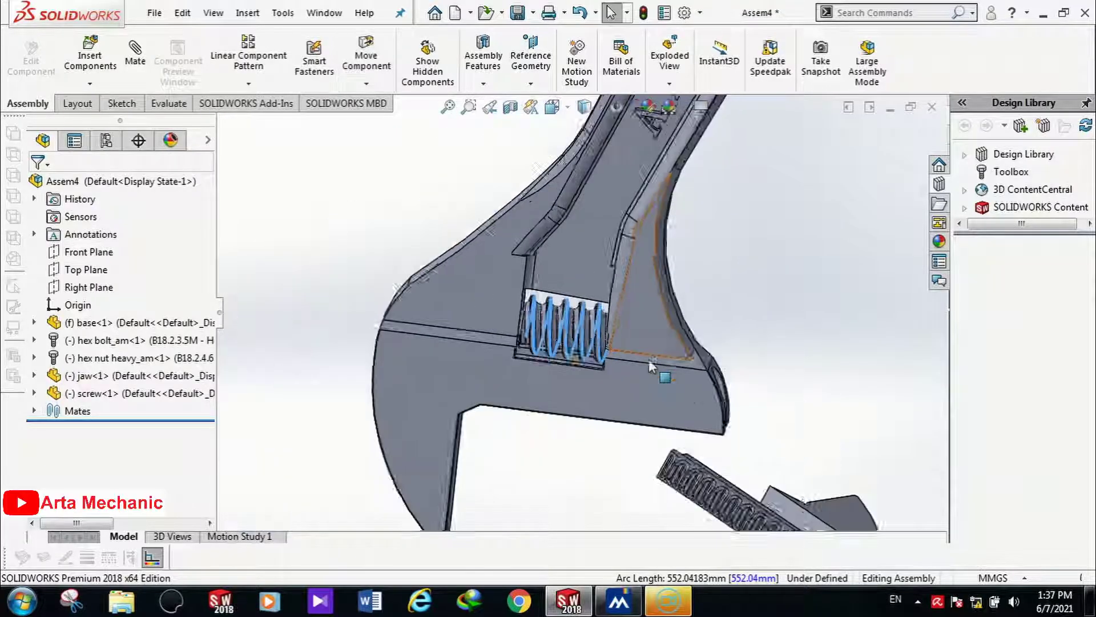
Step: Add a concentric mate between the jaw's toothed cylindrical rail and the cylindrical channel in the base
scroll(648, 359, "up", 2)
middle_click_drag(744, 362, 684, 370)
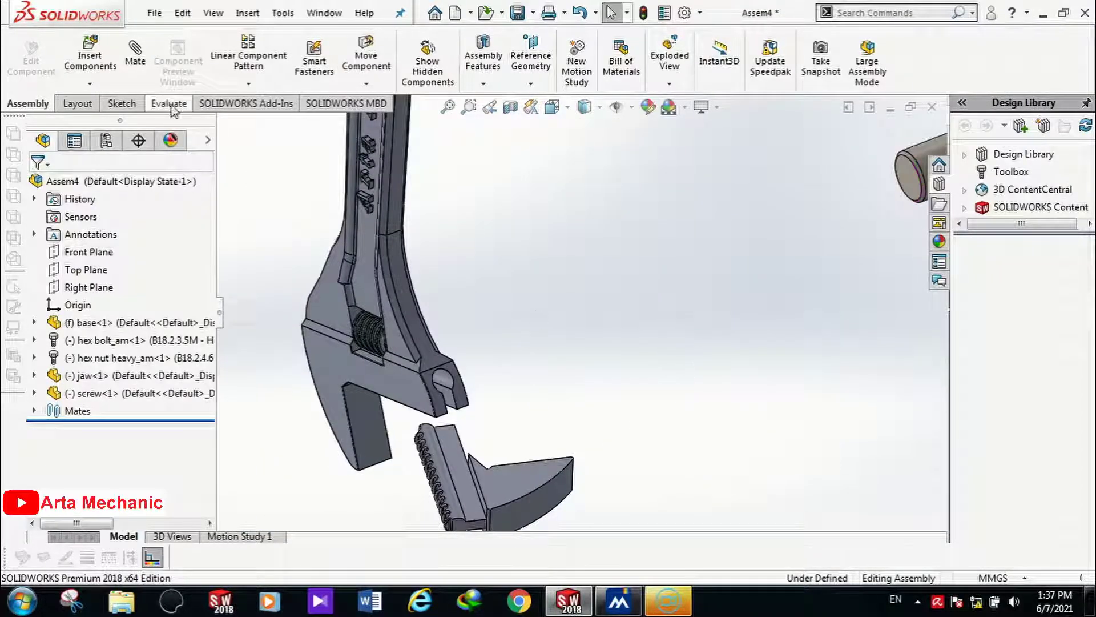
left_click(135, 60)
scroll(468, 421, "down", 5)
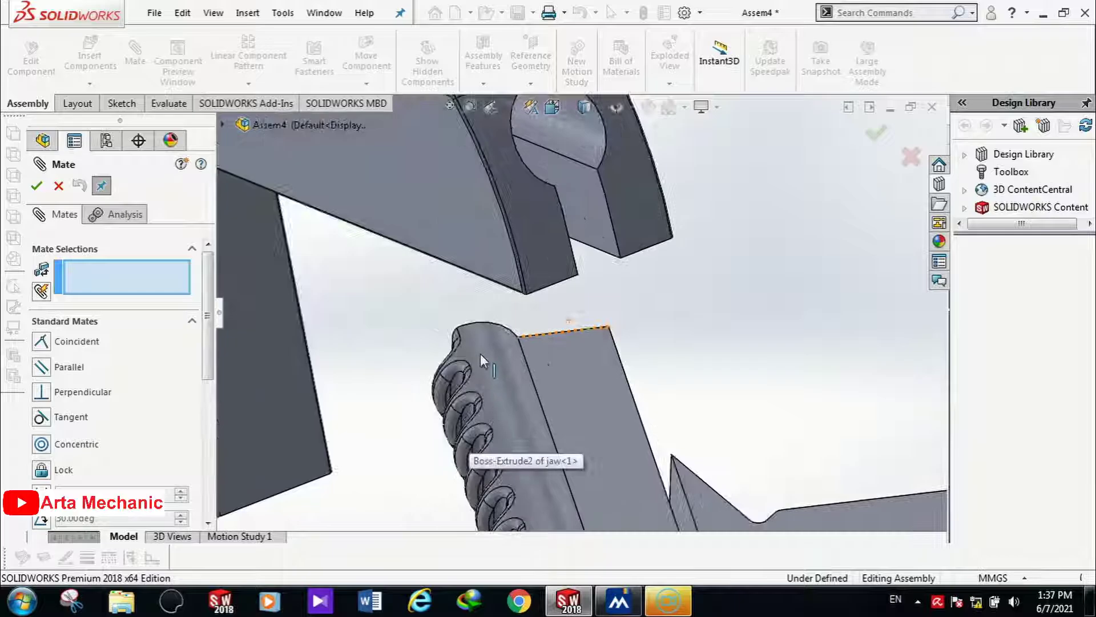
middle_click_drag(524, 342, 498, 357)
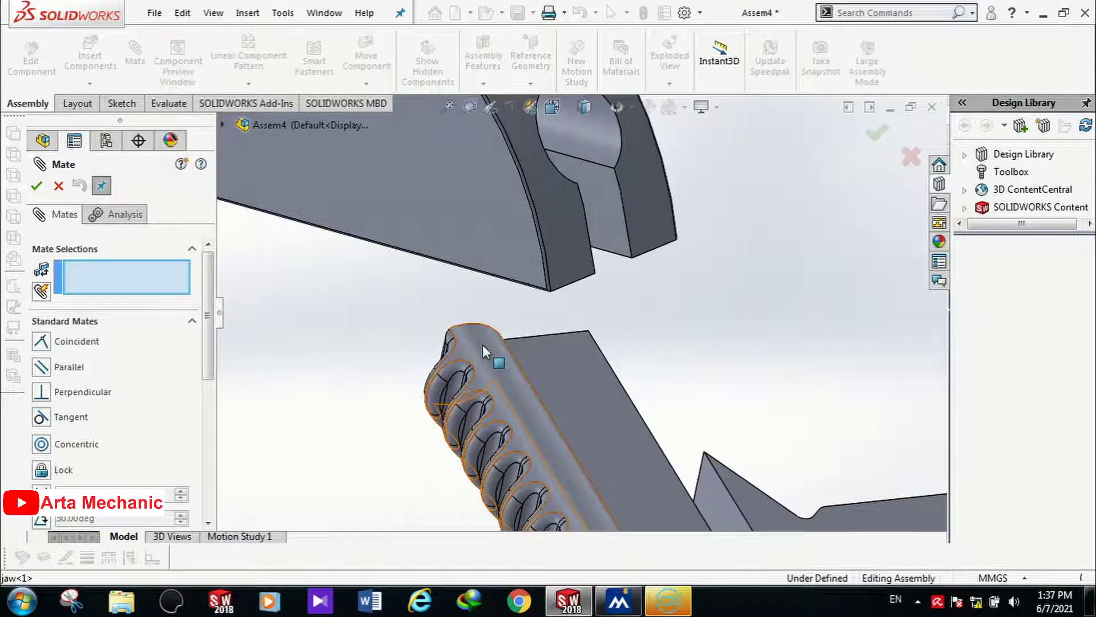
left_click(482, 344)
middle_click_drag(482, 344, 587, 312)
left_click(579, 315)
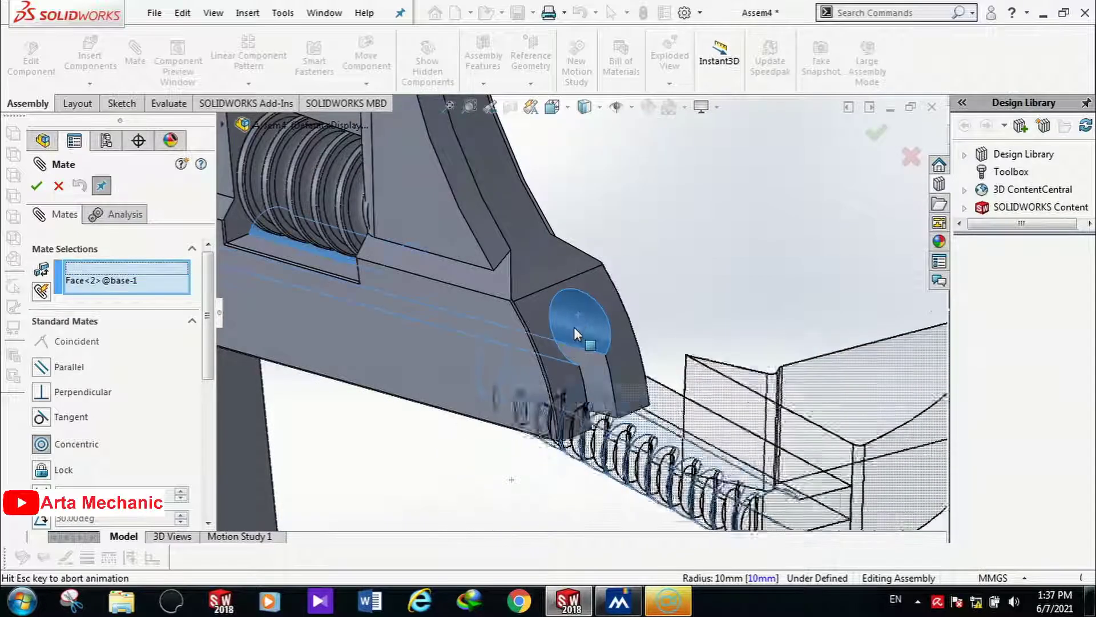
left_click(36, 186)
Step: Add a coincident mate between the flat front face of the base's head and the jaw's flat side face, and finish mating
scroll(681, 372, "down", 5)
middle_click_drag(681, 372, 582, 247)
scroll(606, 276, "up", 4)
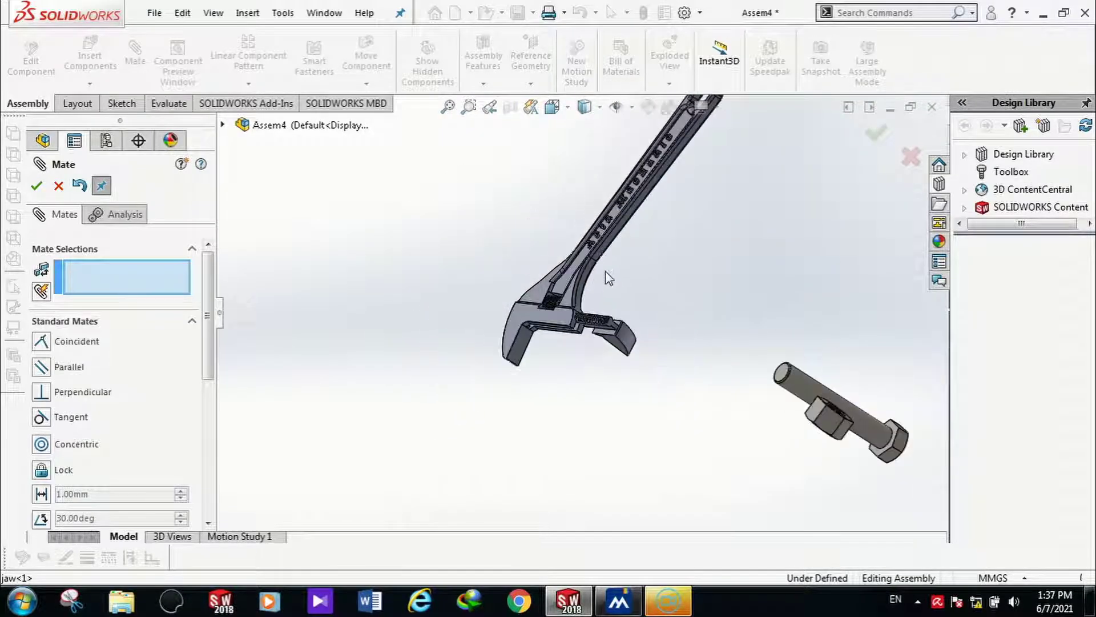
scroll(603, 289, "down", 4)
middle_click_drag(566, 357, 512, 380)
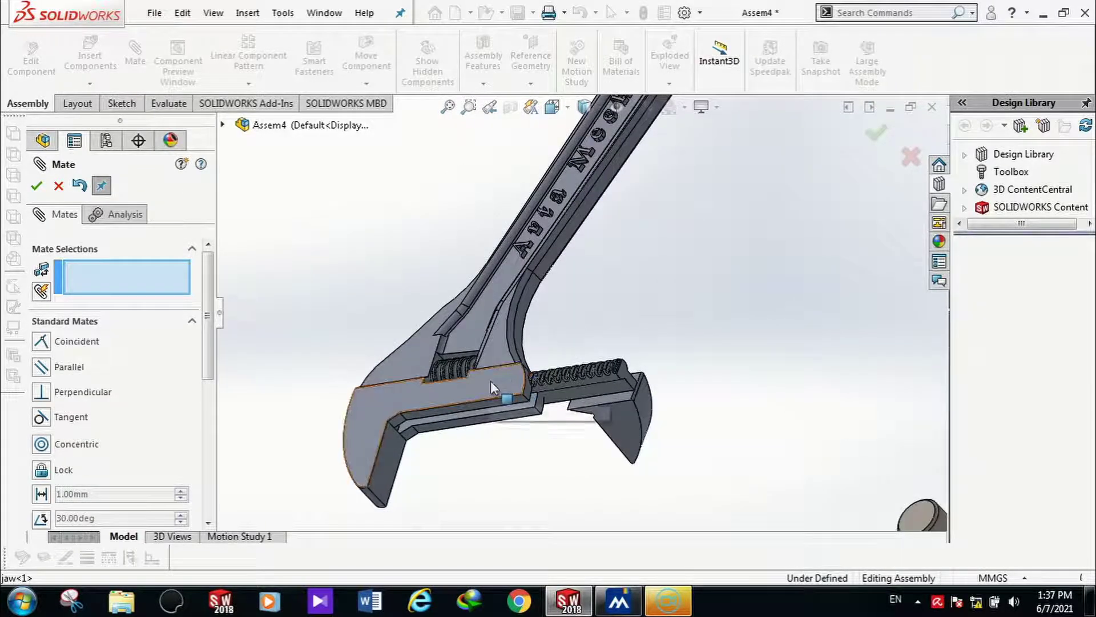
left_click(514, 384)
scroll(591, 395, "up", 3)
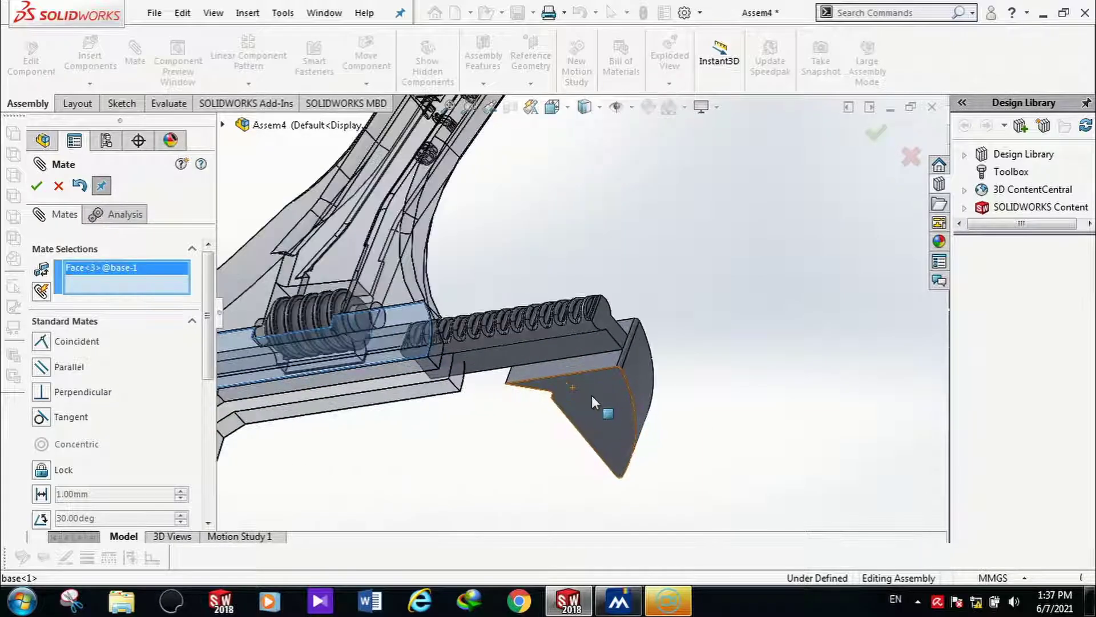
left_click(597, 396)
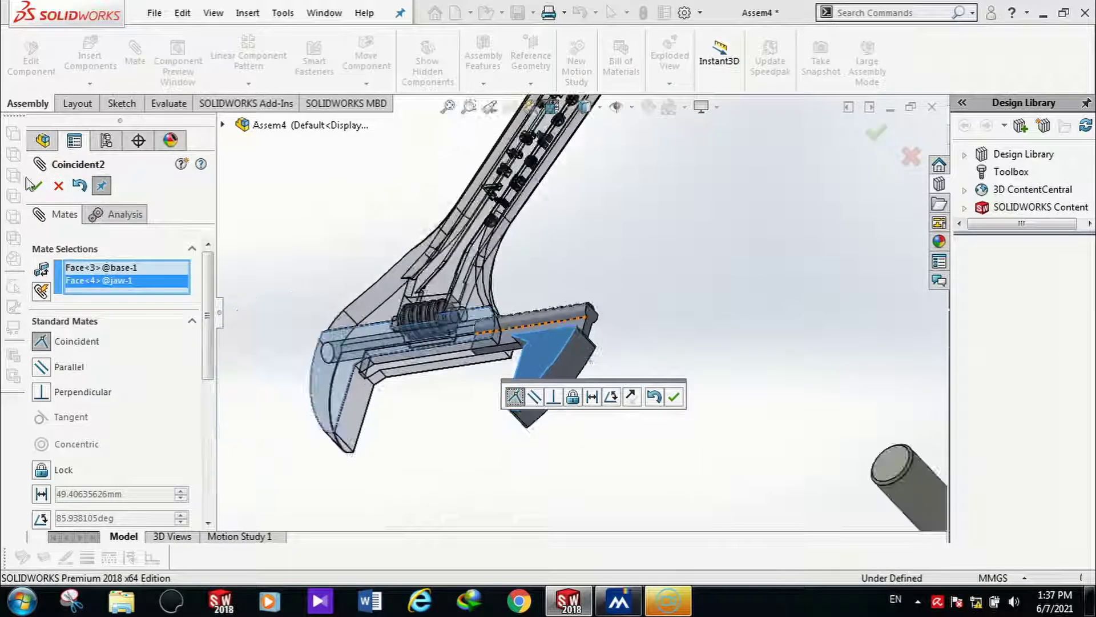
left_click(37, 186)
scroll(611, 330, "down", 4)
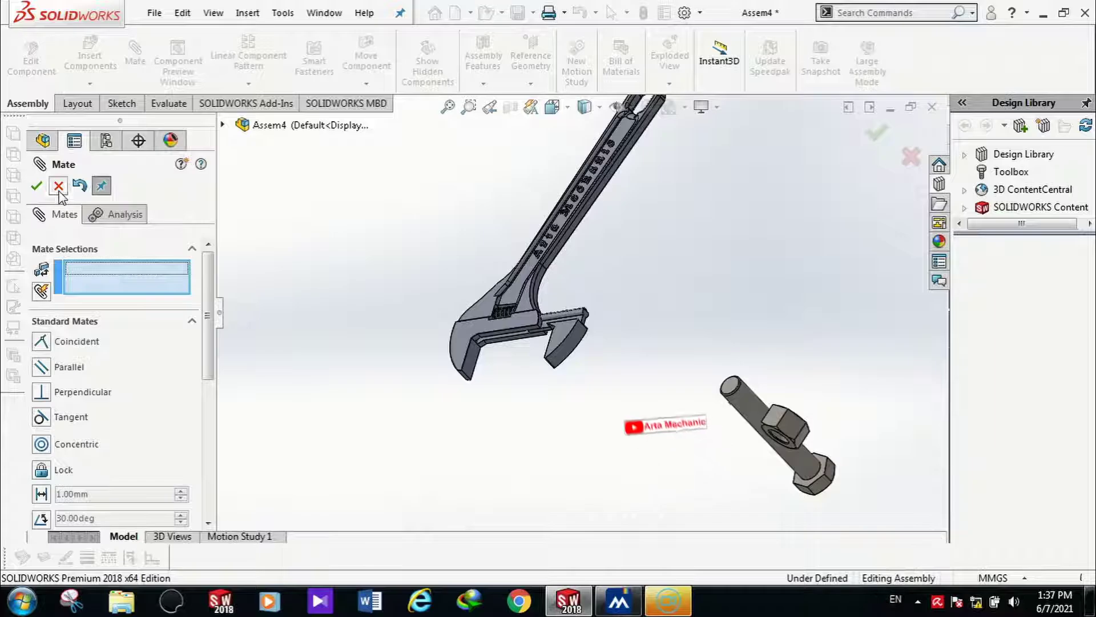
left_click(37, 186)
Step: Slide the jaw along the base's channel toward the fixed jaw
scroll(582, 364, "up", 4)
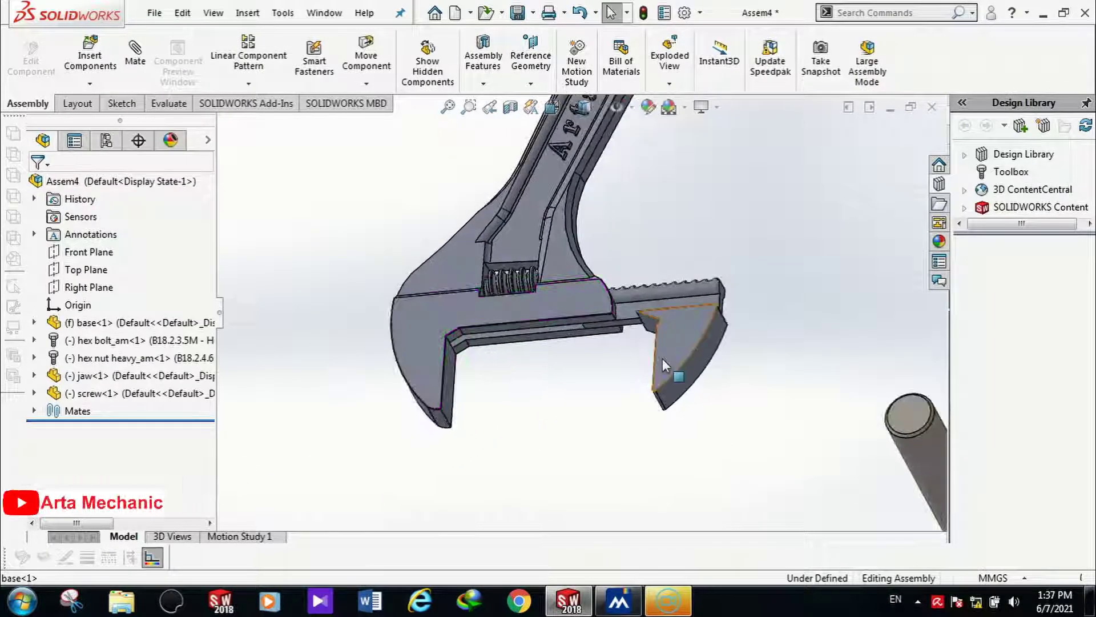
left_click(621, 377)
left_click_drag(621, 377, 589, 352)
left_click(589, 393)
left_click(520, 386)
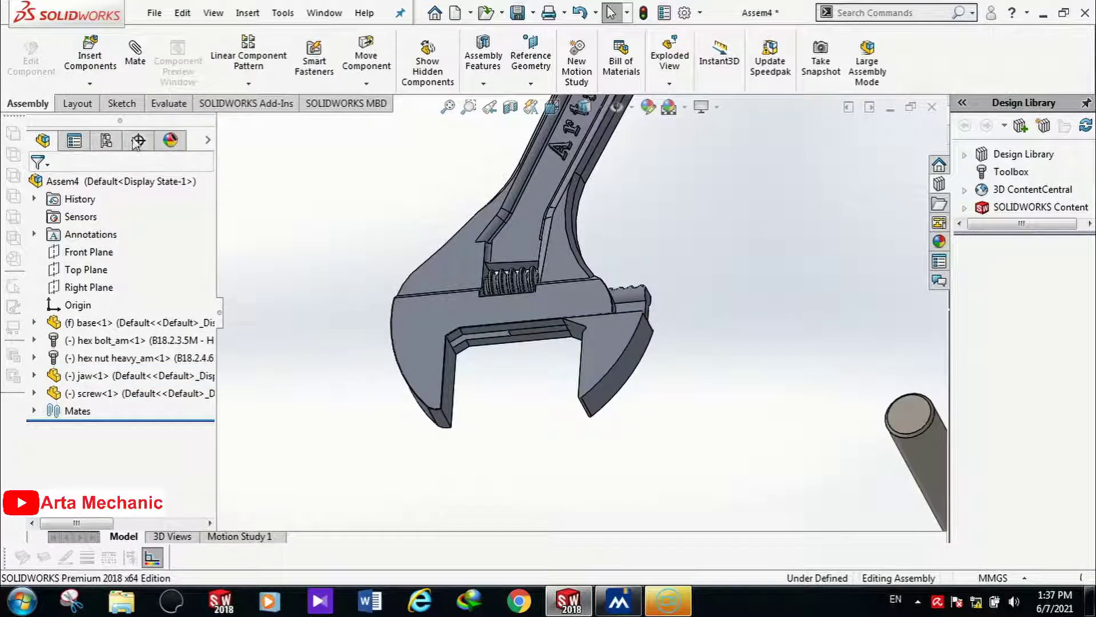
Step: Start a distance mate between the gripping face of the base's fixed jaw and the gripping face of the movable jaw
left_click(136, 57)
scroll(578, 372, "up", 3)
middle_click_drag(458, 347, 591, 336)
left_click(359, 347)
scroll(439, 400, "up", 3)
scroll(591, 336, "up", 3)
left_click(551, 325)
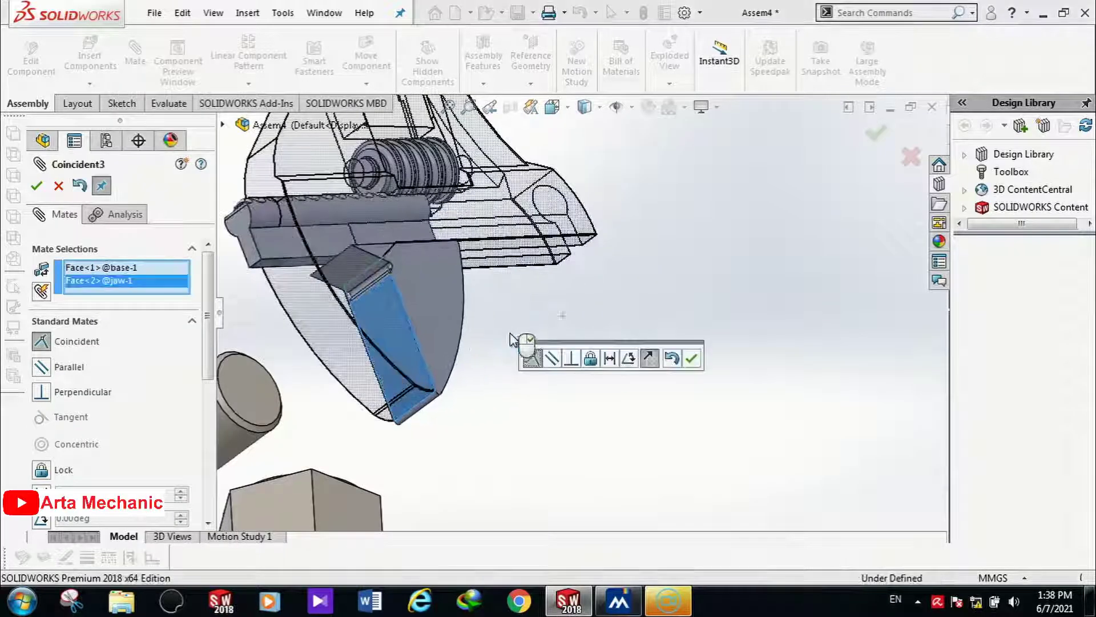
scroll(489, 367, "up", 3)
middle_click_drag(489, 367, 443, 367)
left_click_drag(208, 292, 212, 378)
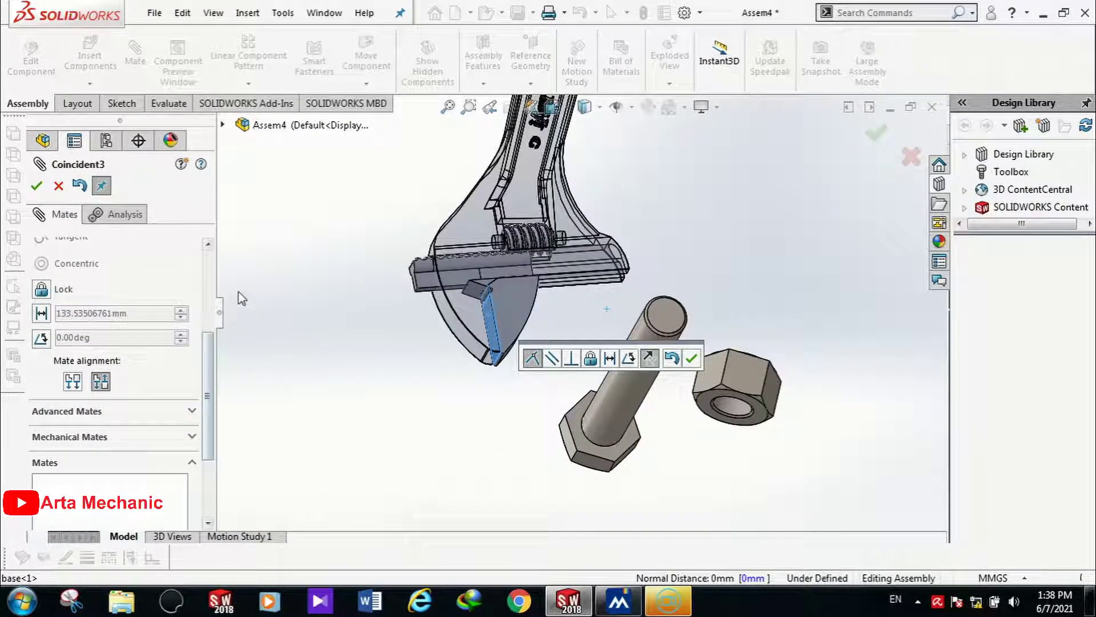
left_click(42, 314)
scroll(546, 296, "up", 3)
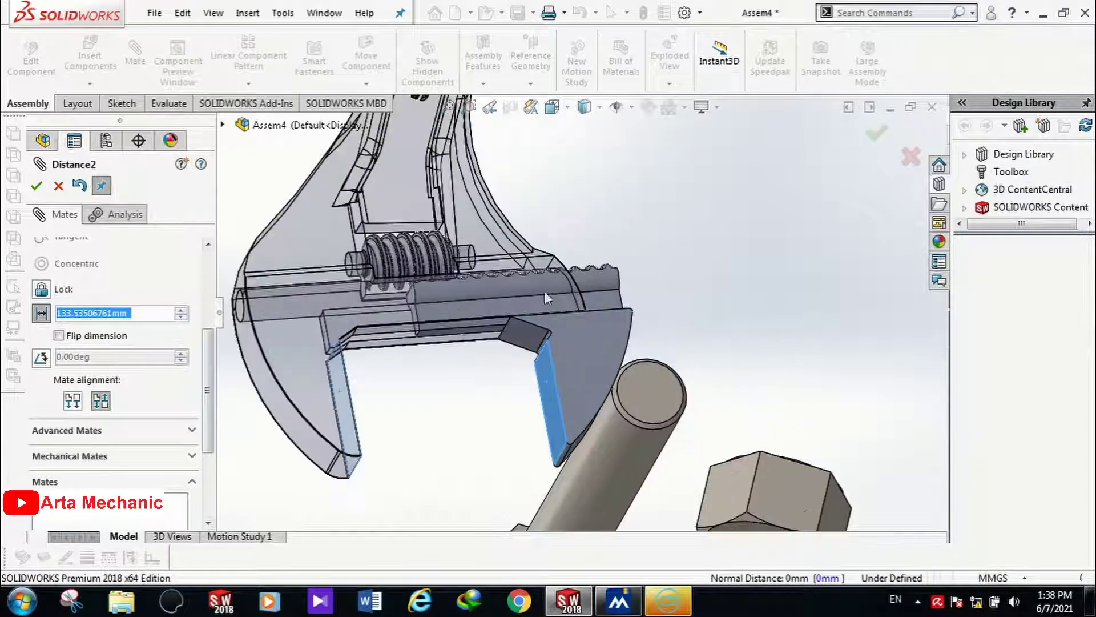
Step: Make the jaw mate a limit distance with a 140 mm maximum and a 35 mm minimum, and finish mating
left_click(192, 431)
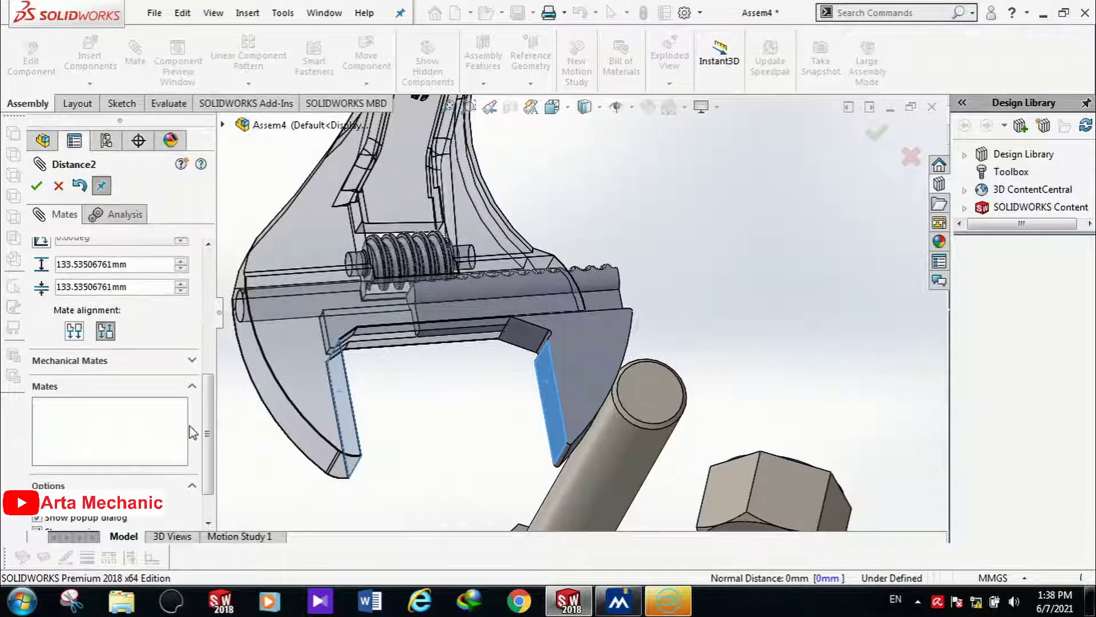
scroll(212, 384, "up", 2)
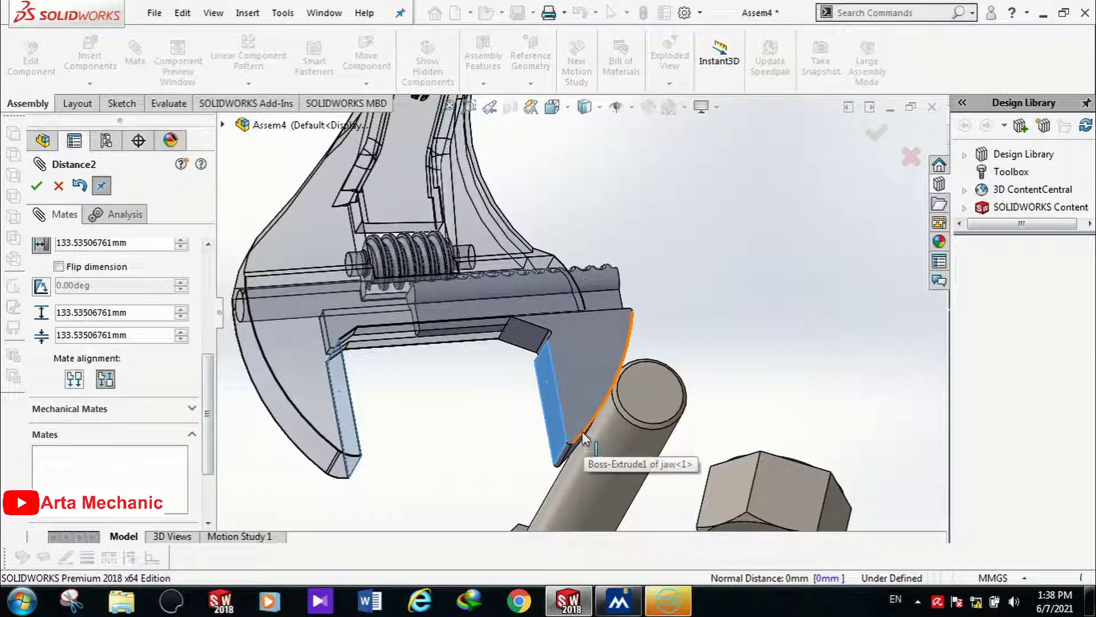
double_click(119, 312)
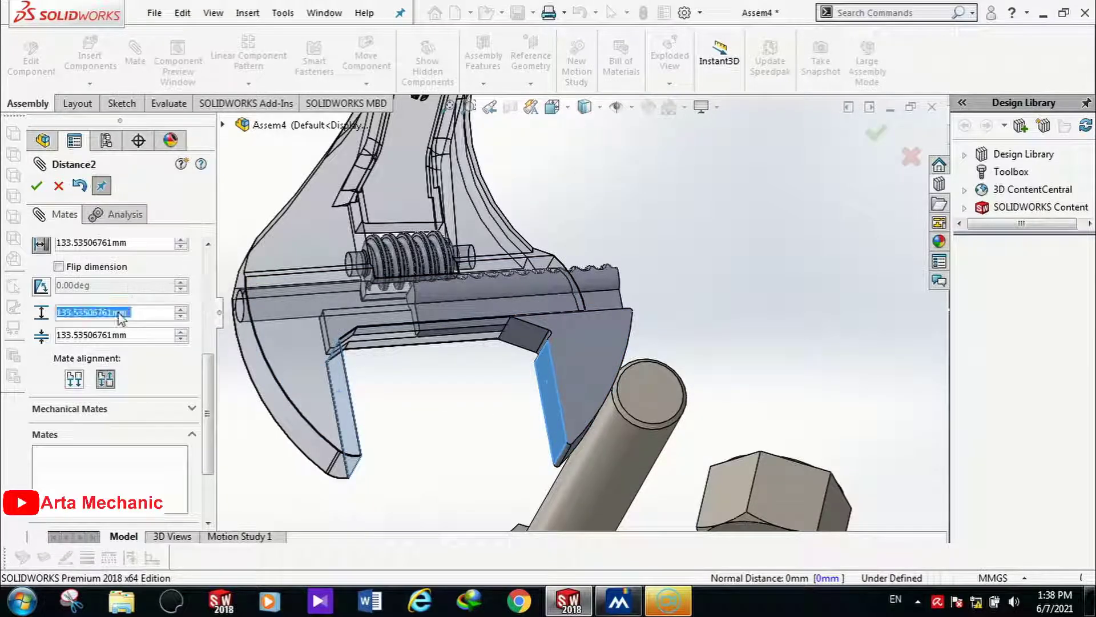
type("140")
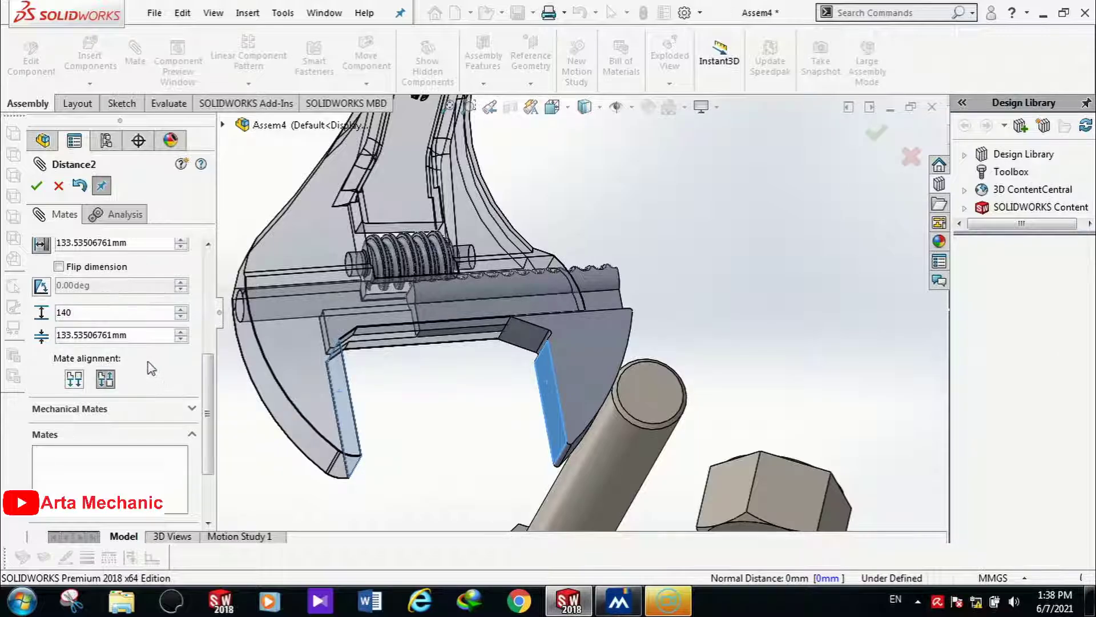
left_click(107, 336)
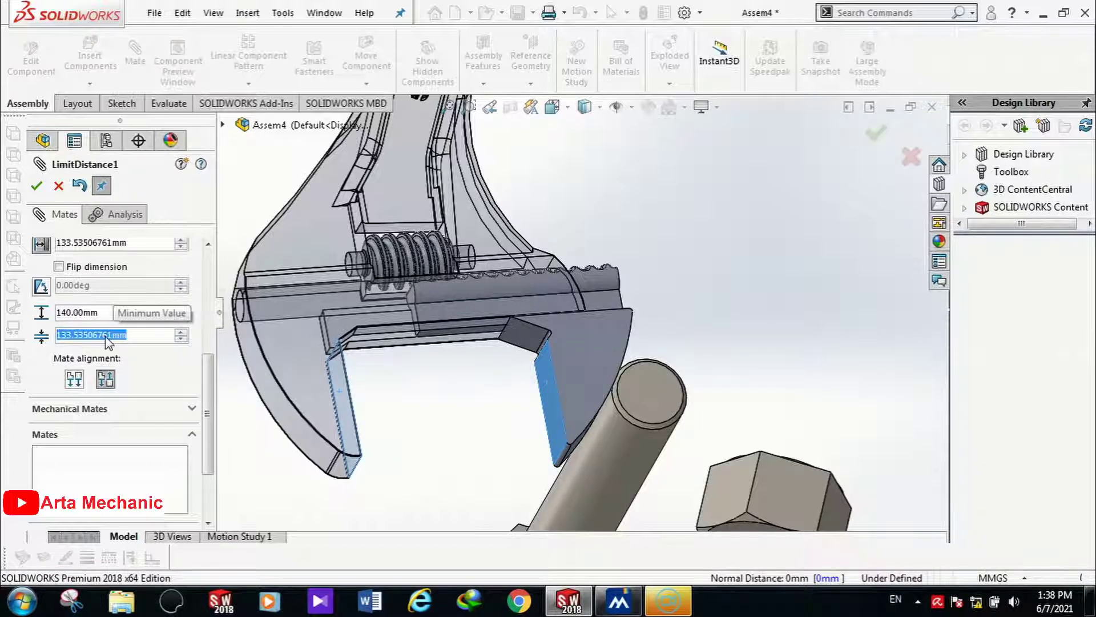
type("35")
left_click(36, 185)
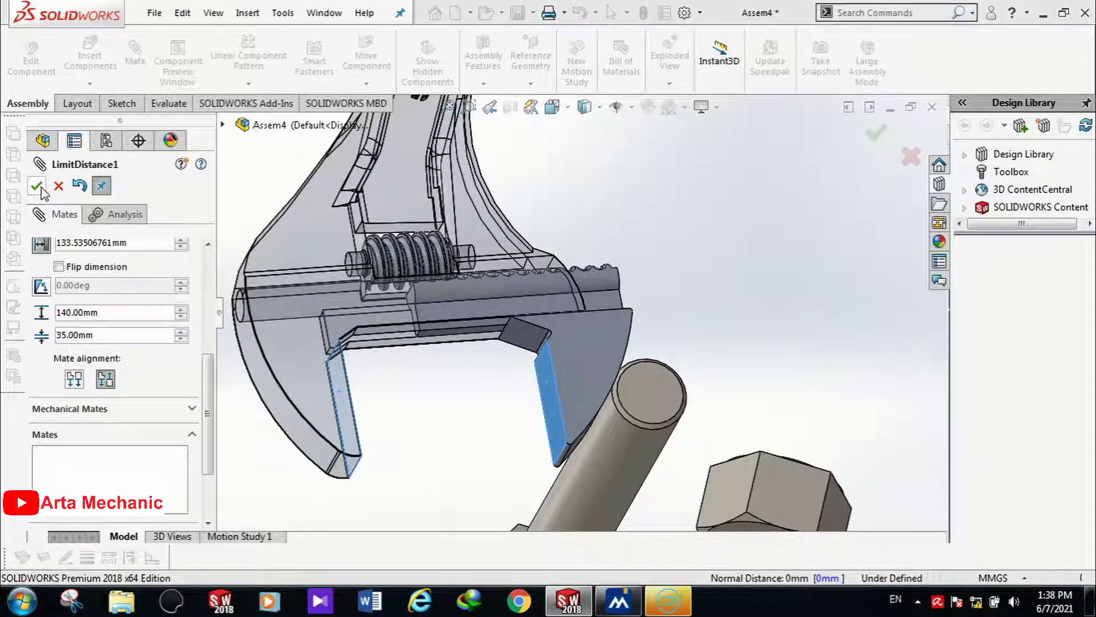
left_click(37, 186)
Step: Slide the movable jaw outward to check its travel limit
left_click_drag(551, 338, 714, 355)
key("Escape")
scroll(590, 275, "up", 2)
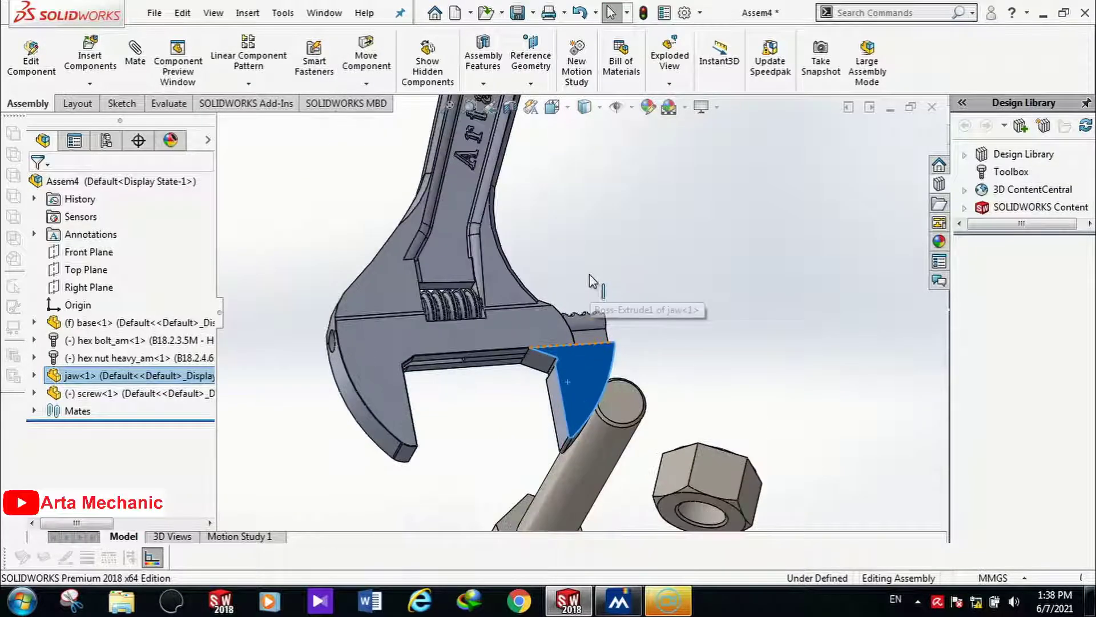
key("Escape")
Step: Slide the movable jaw back toward the fixed jaw while viewing the screw and rack
scroll(587, 275, "up", 3)
scroll(532, 301, "down", 4)
scroll(533, 301, "down", 2)
middle_click_drag(479, 320, 460, 421)
scroll(461, 420, "up", 4)
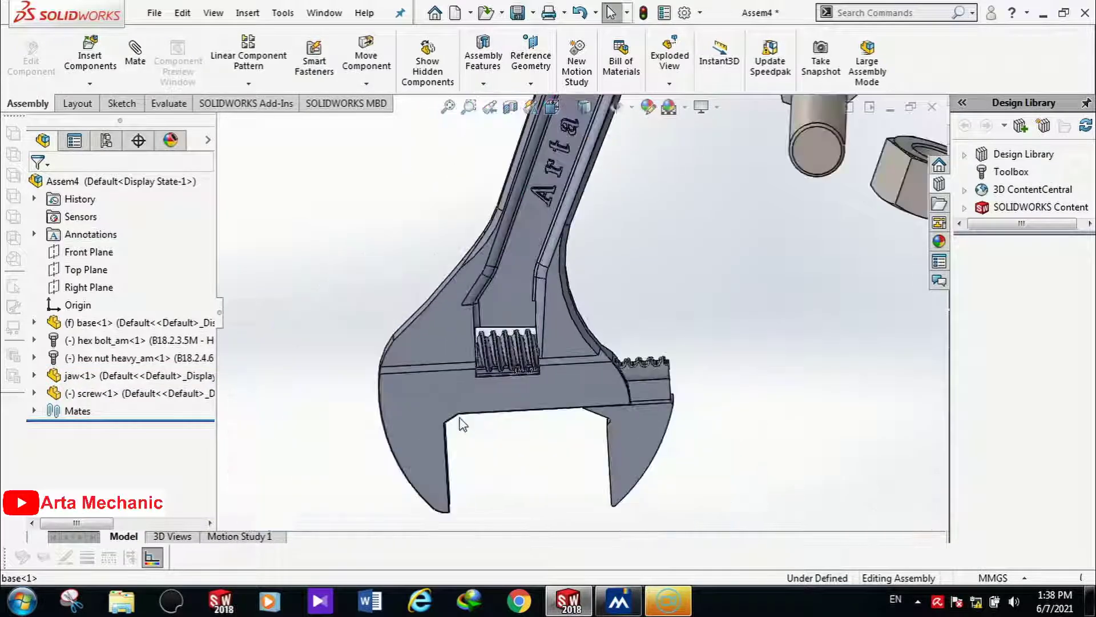
scroll(520, 342, "down", 4)
middle_click(540, 367)
middle_click_drag(539, 367, 660, 426)
left_click_drag(789, 477, 645, 492)
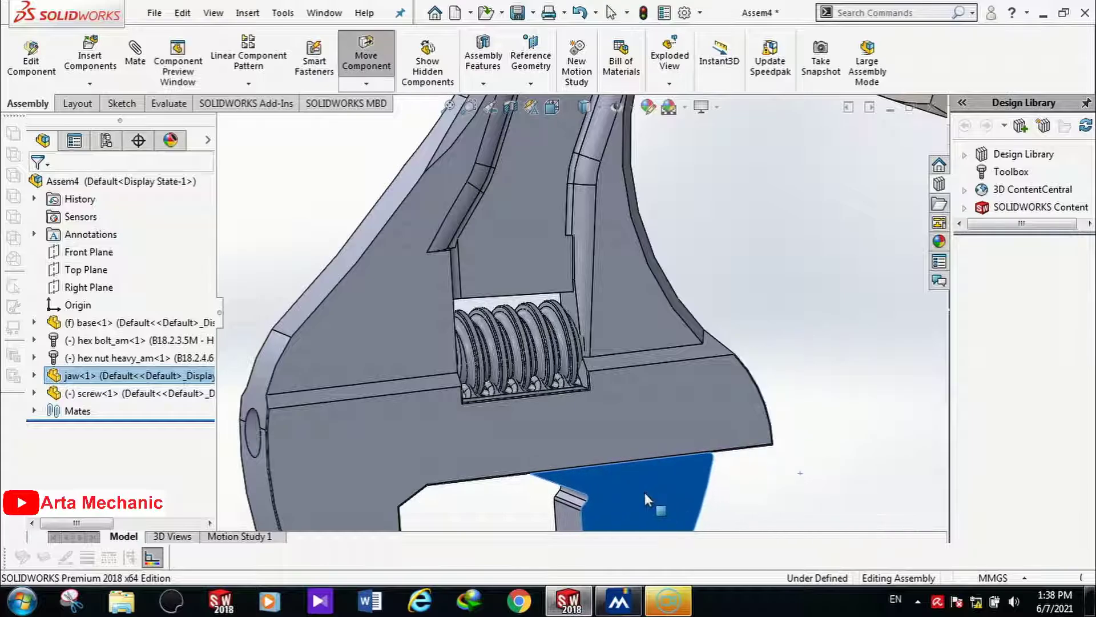
Step: Turn the screw in its opening to check whether it drives the jaw
left_click(518, 345)
left_click_drag(517, 294, 534, 391)
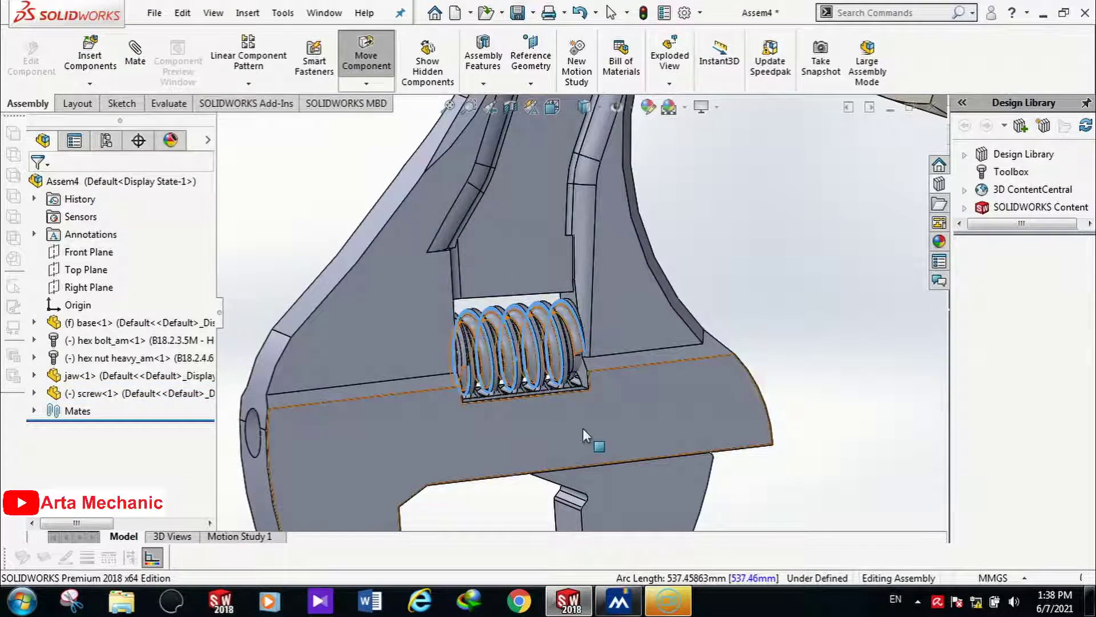
scroll(616, 427, "up", 4)
scroll(656, 425, "down", 4)
scroll(651, 420, "up", 6)
left_click(669, 285)
Step: Start a new rack-and-pinion mechanical mate in the assembly
scroll(608, 246, "down", 4)
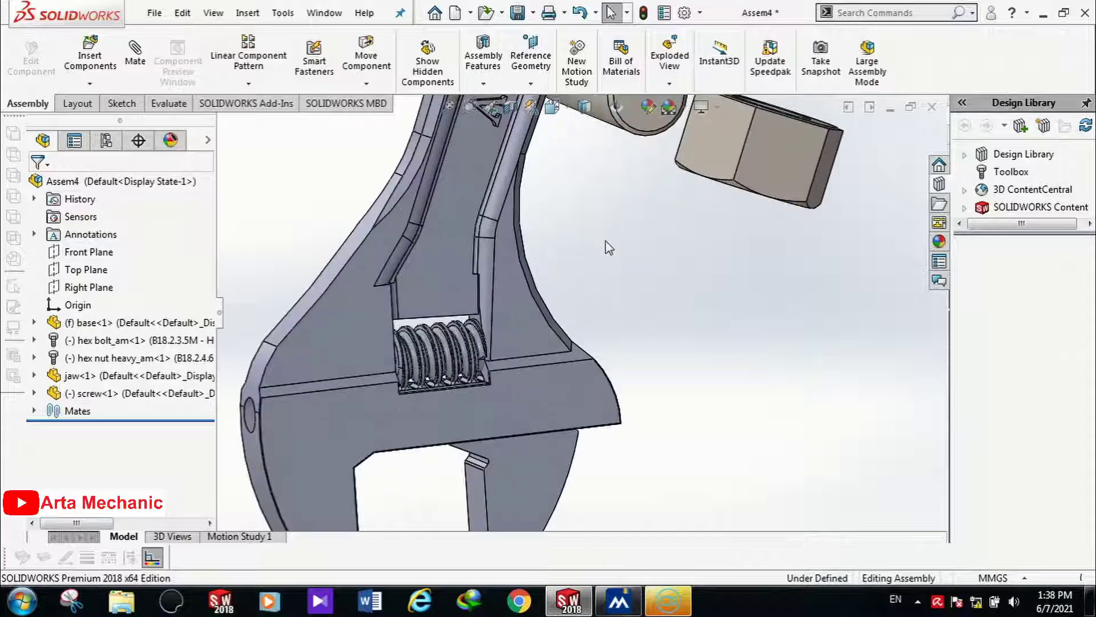
left_click(136, 54)
left_click_drag(204, 288, 213, 351)
left_click(194, 407)
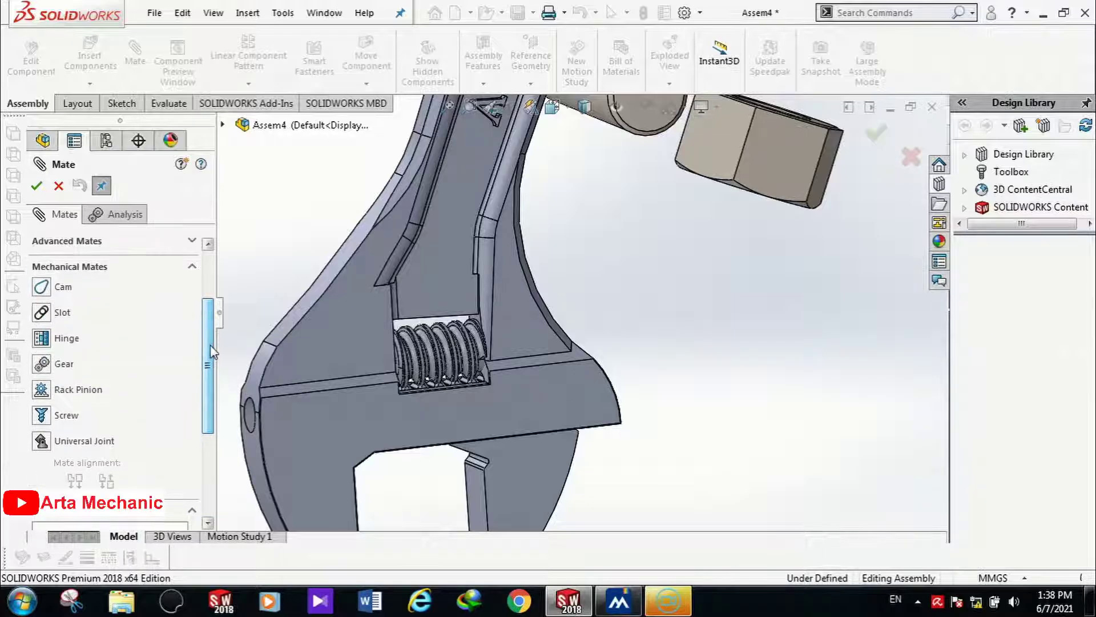
left_click(42, 390)
scroll(467, 292, "down", 5)
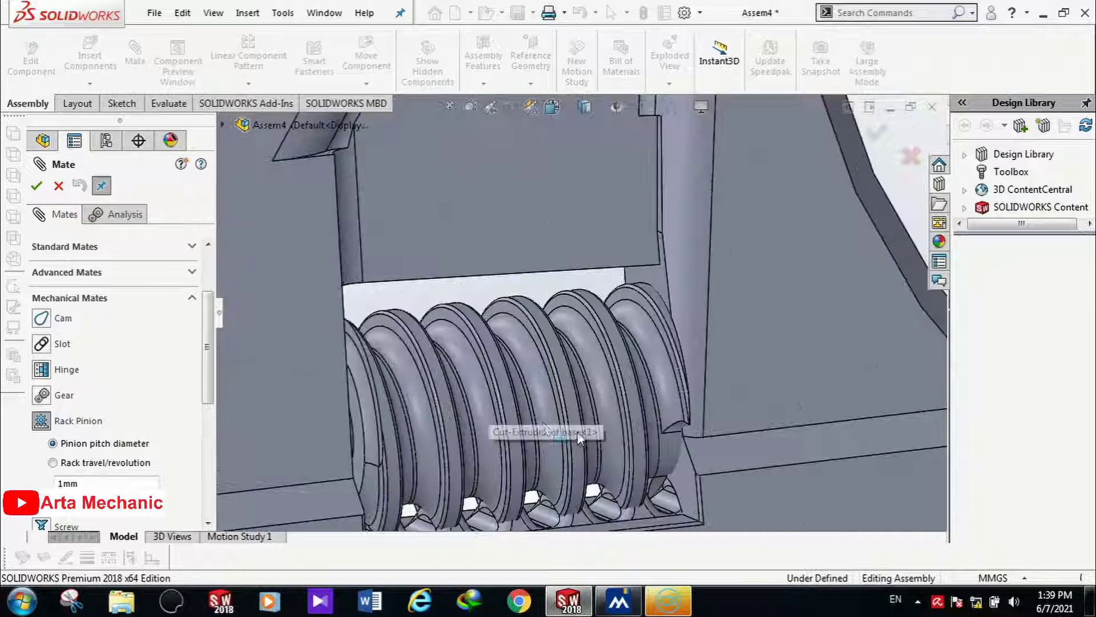
scroll(649, 417, "up", 4)
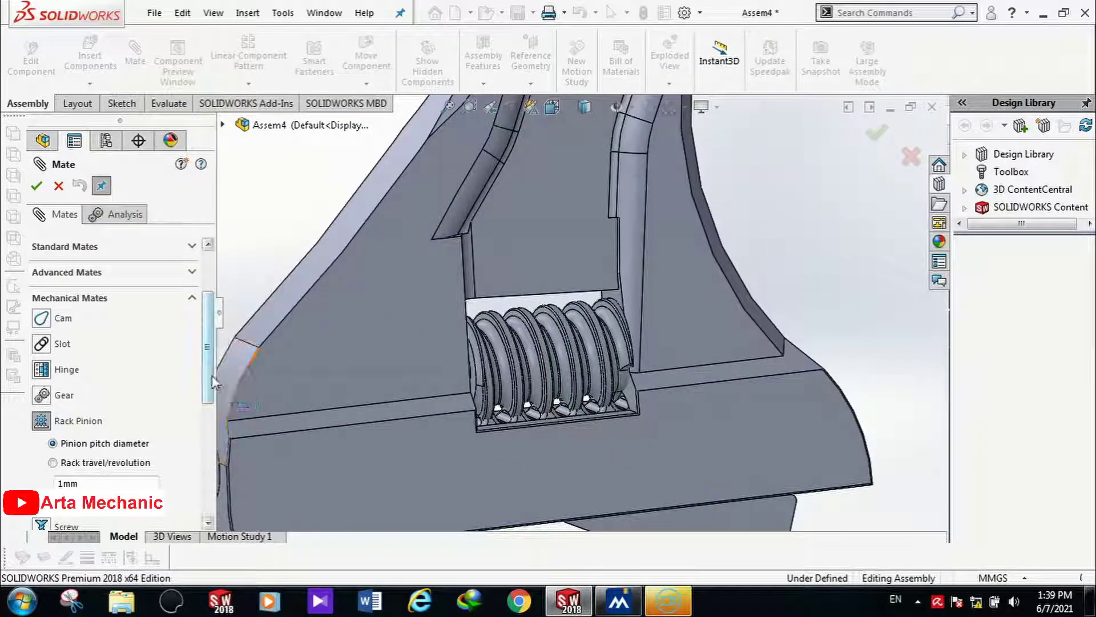
left_click_drag(212, 382, 216, 342)
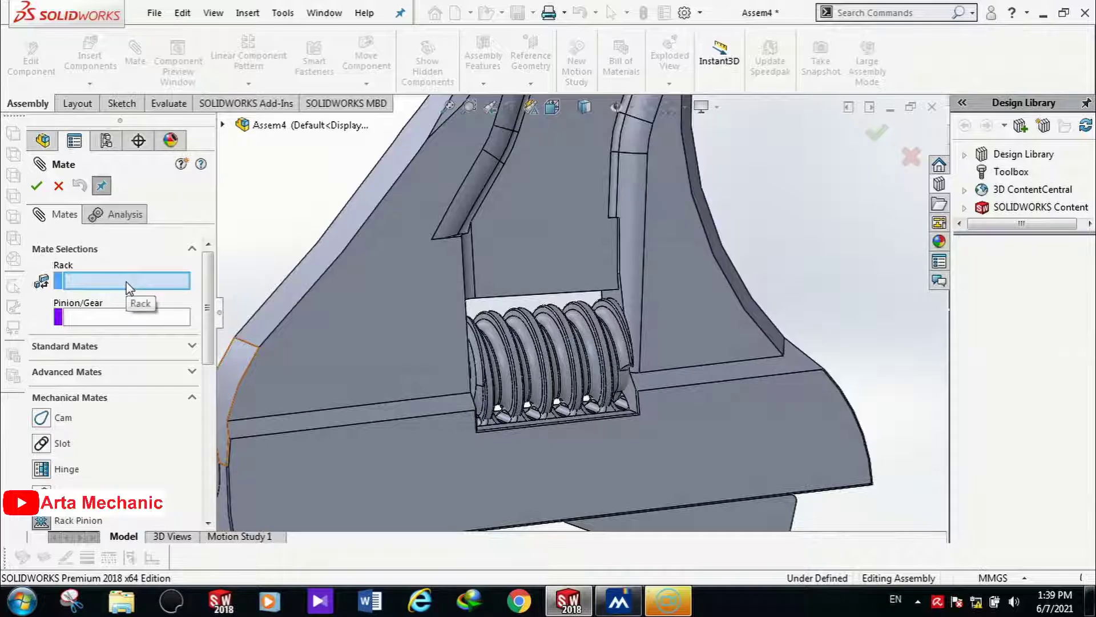
Step: Slide the movable jaw outward and choose the cylindrical face of its toothed bar as the rack
scroll(588, 308, "up", 1)
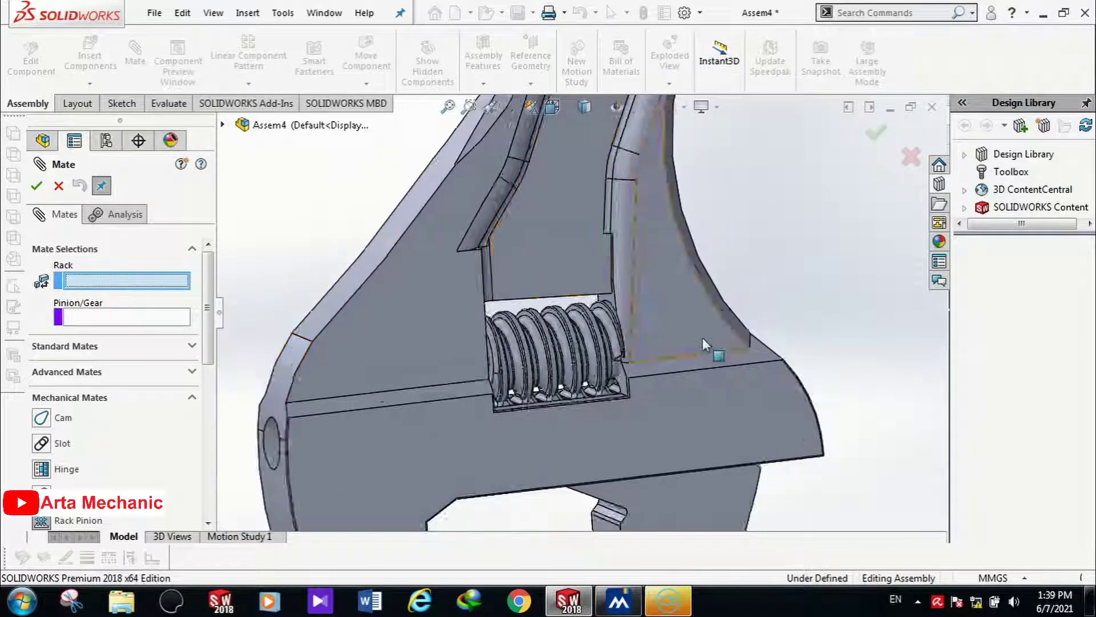
scroll(701, 345, "down", 2)
middle_click_drag(646, 373, 563, 386)
scroll(563, 386, "up", 2)
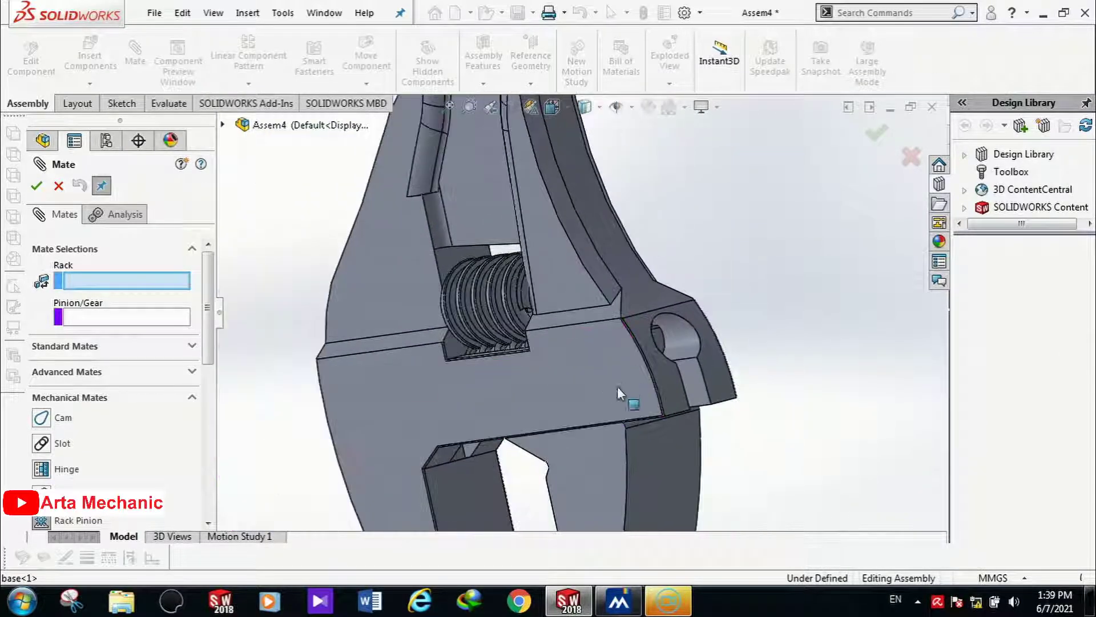
left_click_drag(564, 453, 782, 492)
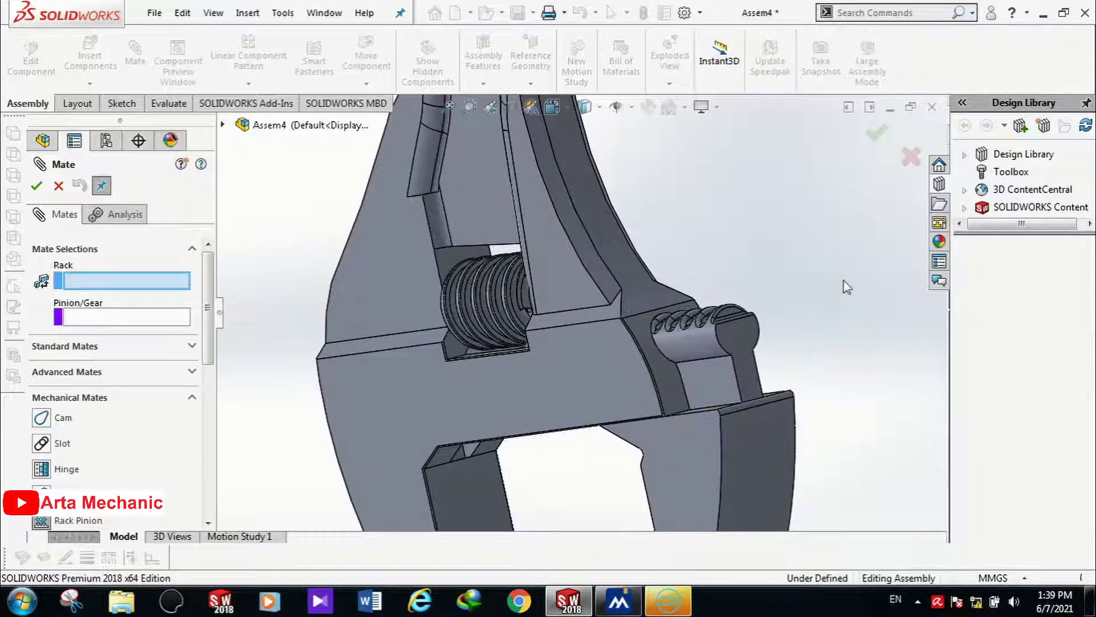
scroll(749, 282, "down", 5)
middle_click_drag(631, 357, 642, 391)
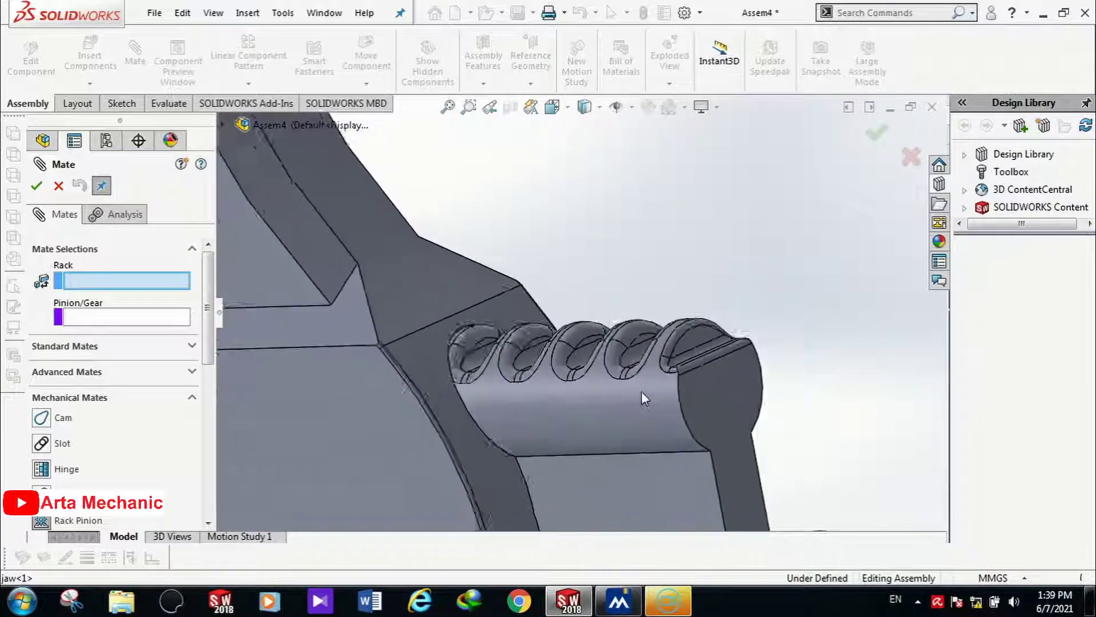
scroll(589, 359, "up", 3)
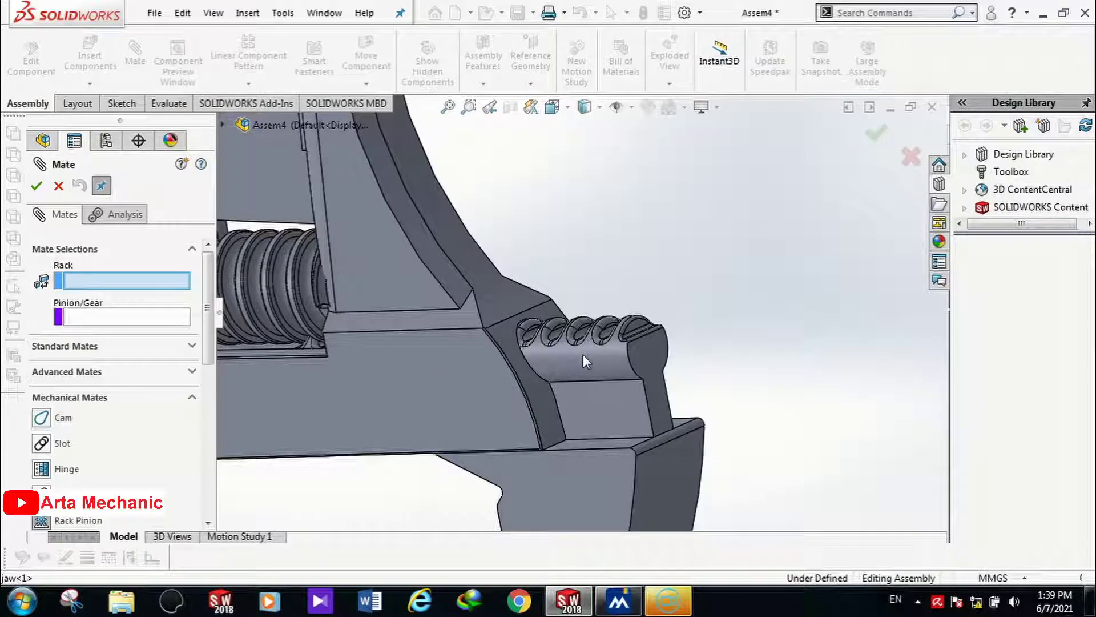
left_click(584, 355)
Step: Choose the small cylindrical end face of the screw as the pinion, accept the mate and finish mating
middle_click_drag(584, 355, 573, 330)
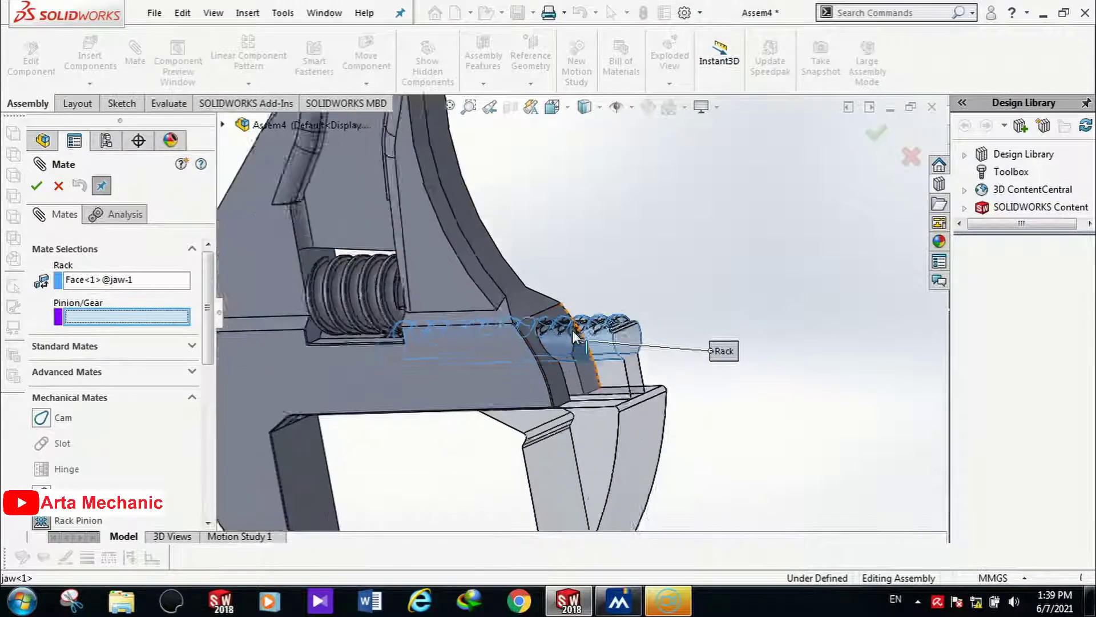
scroll(575, 337, "down", 5)
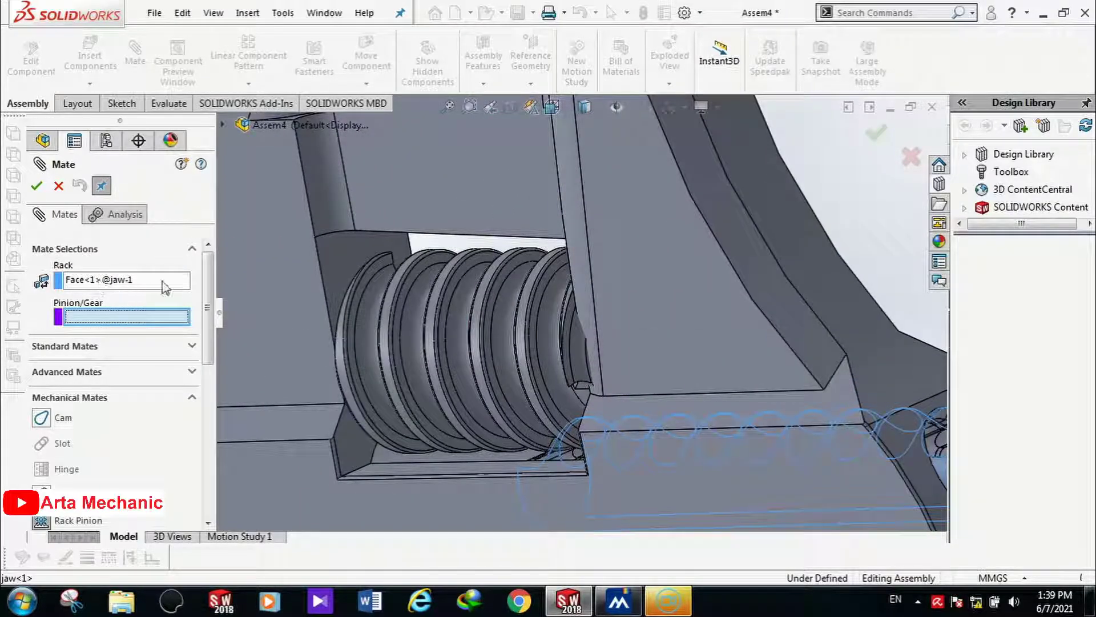
scroll(712, 383, "up", 6)
scroll(733, 397, "down", 4)
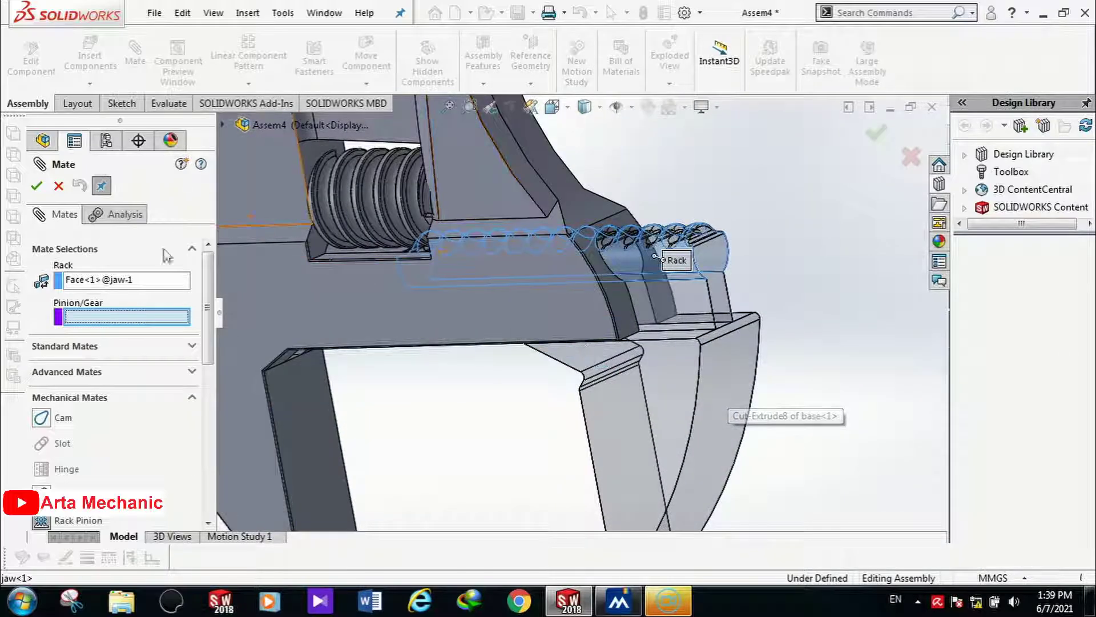
scroll(534, 338, "down", 8)
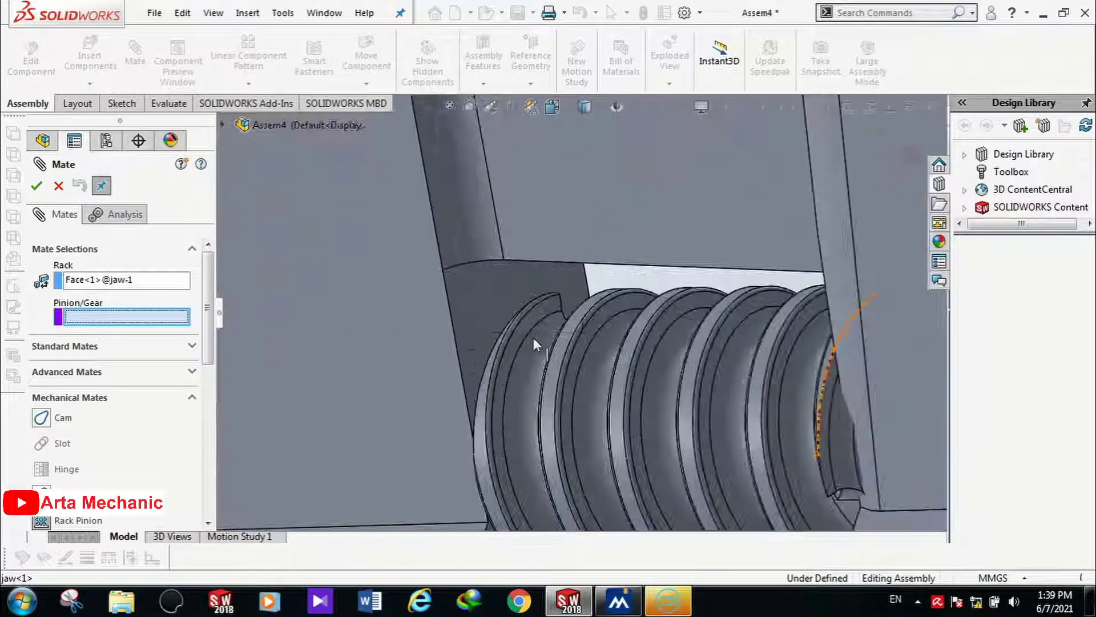
scroll(497, 363, "down", 7)
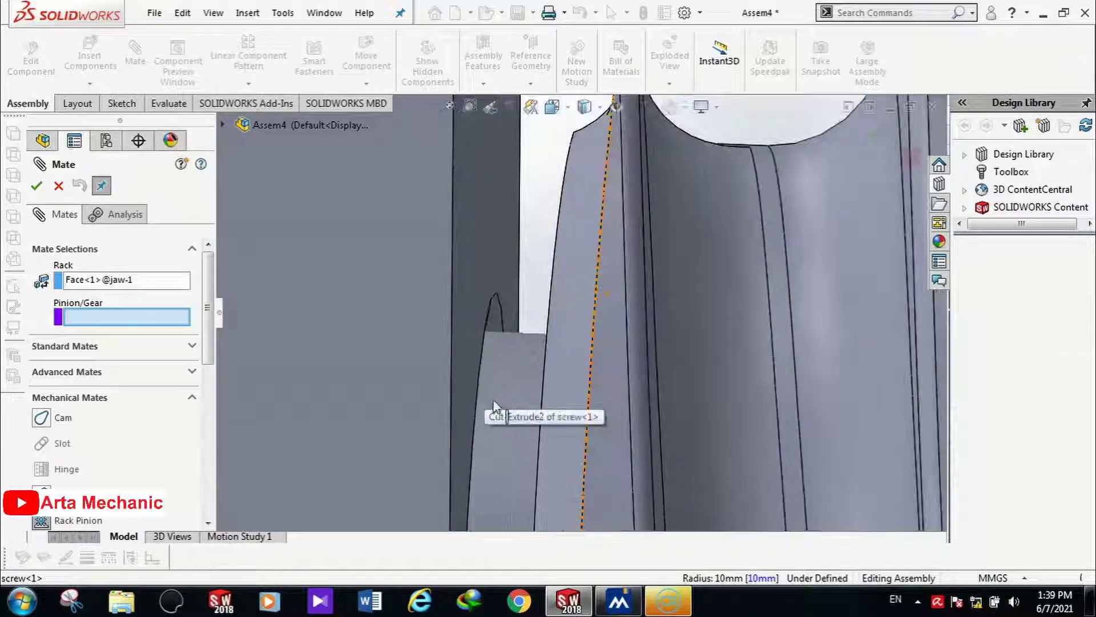
left_click(504, 403)
scroll(574, 342, "up", 5)
scroll(616, 388, "up", 5)
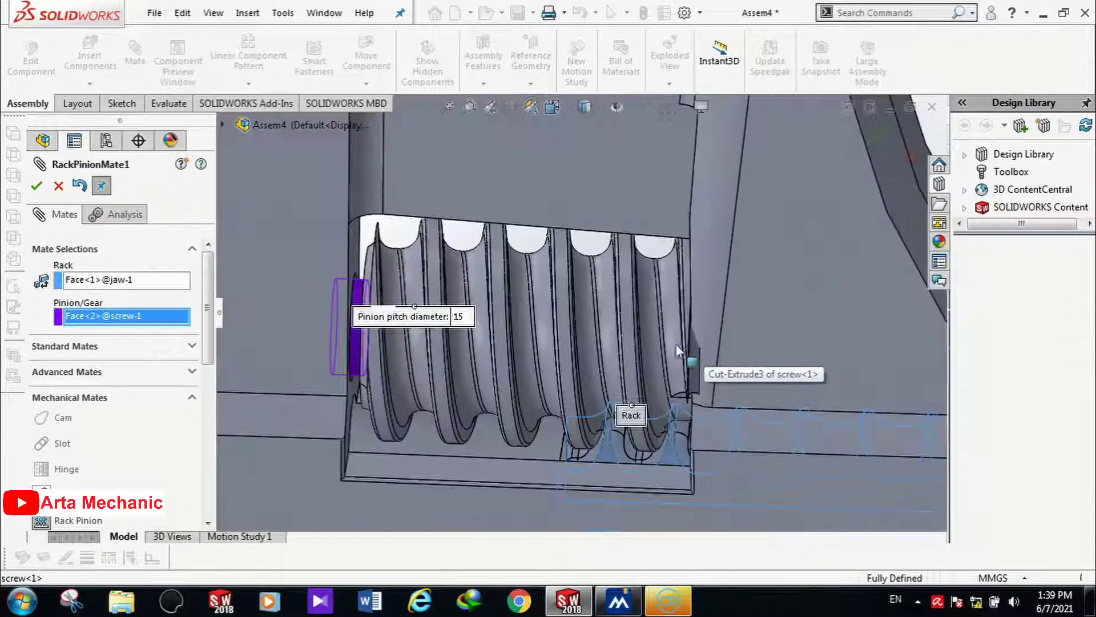
left_click(36, 187)
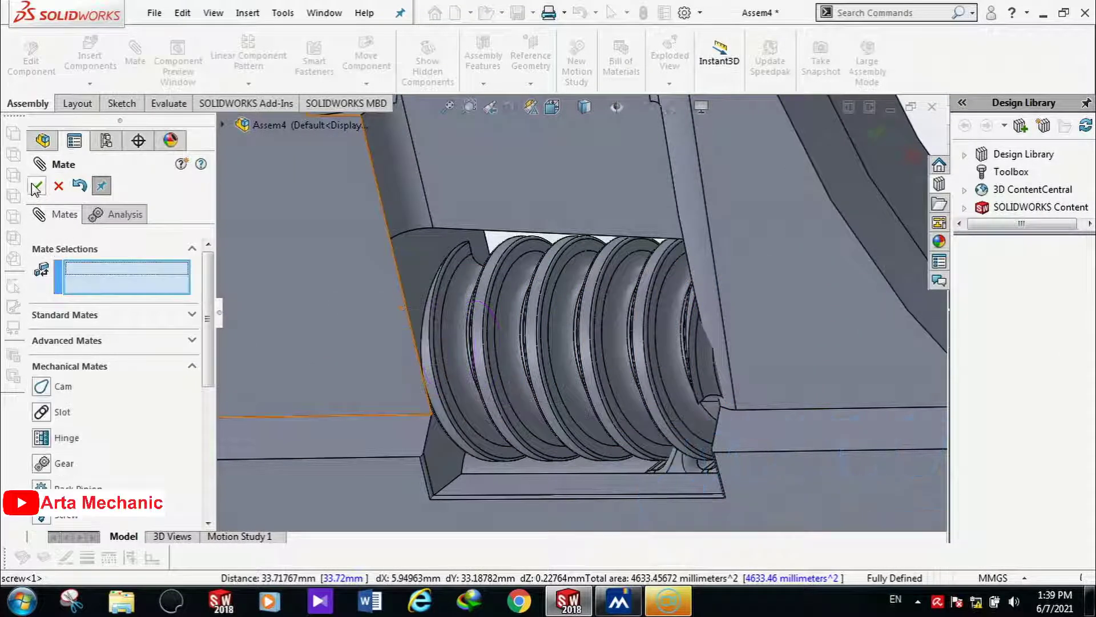
left_click(37, 186)
Step: Slide the movable jaw inward to test its motion with the rack-and-pinion mate
scroll(542, 354, "up", 2)
scroll(542, 354, "up", 5)
scroll(628, 371, "down", 3)
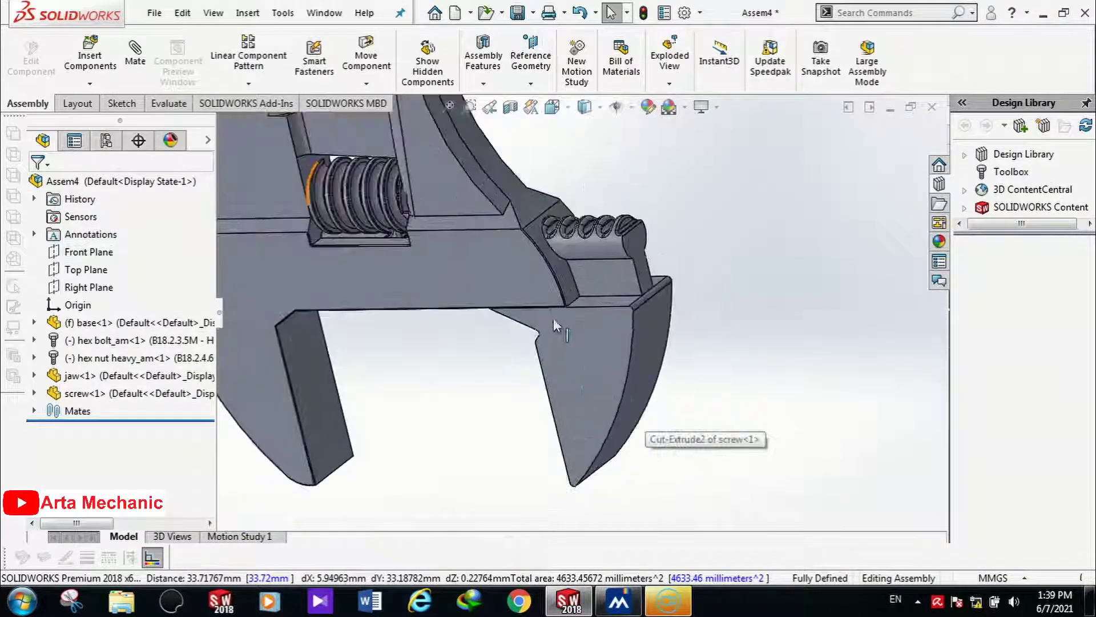
scroll(559, 316, "up", 1)
left_click(620, 379)
left_click_drag(621, 378, 530, 377)
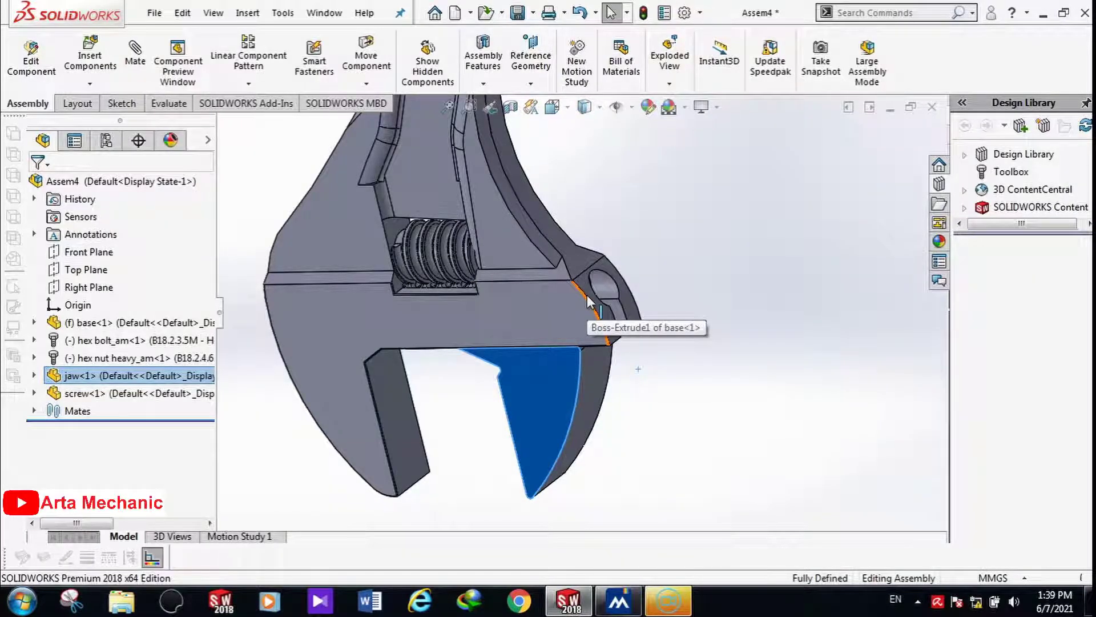
Step: Move the jaw in small amounts in a straight-on view to check how the screw turns against the rack teeth
key("space")
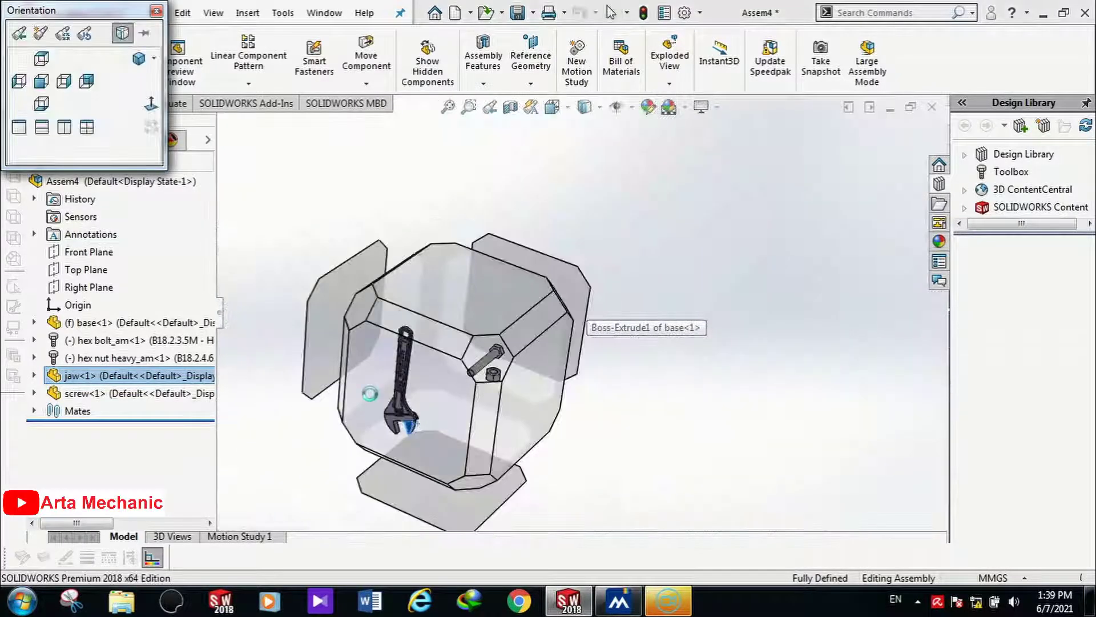
left_click(447, 355)
scroll(521, 421, "down", 4)
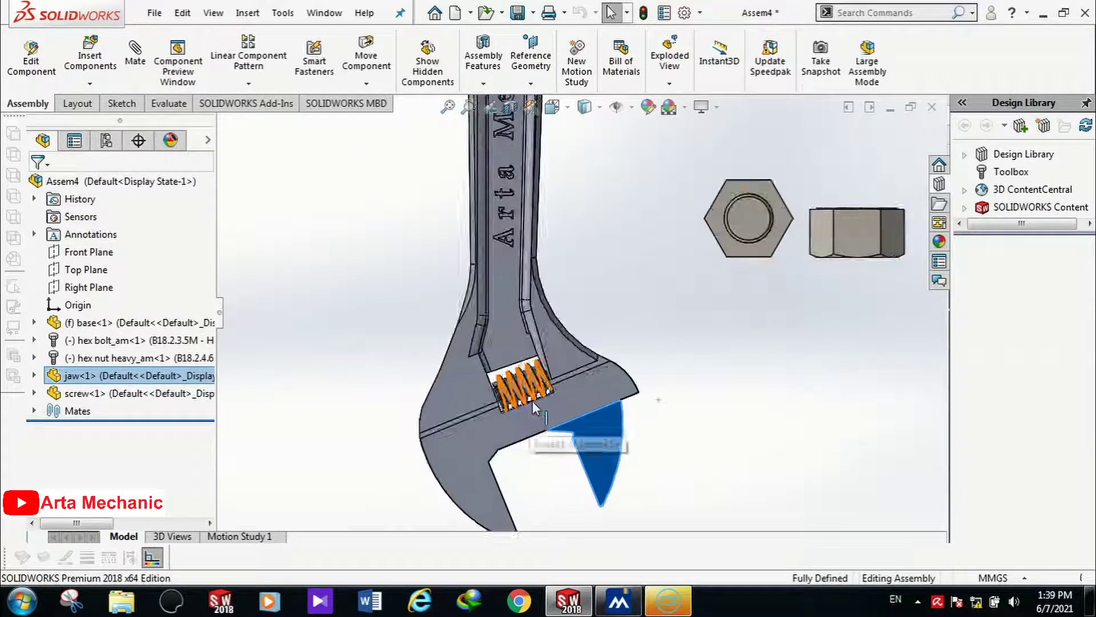
scroll(552, 391, "down", 6)
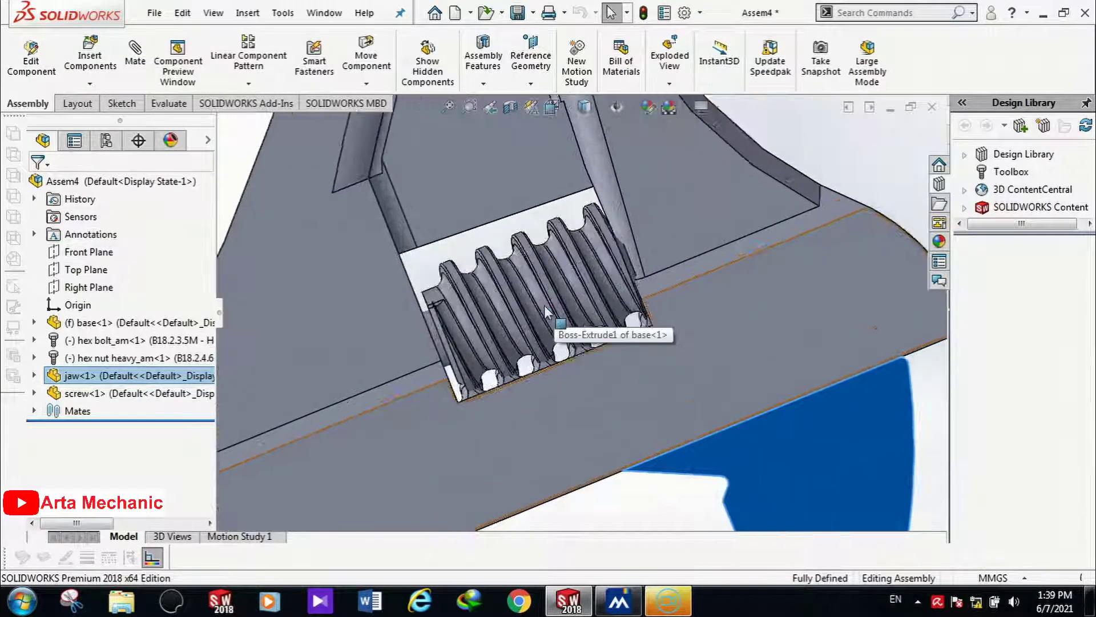
mouse_move(792, 447)
left_mouse_down()
mouse_move(621, 502)
mouse_move(786, 429)
left_mouse_up()
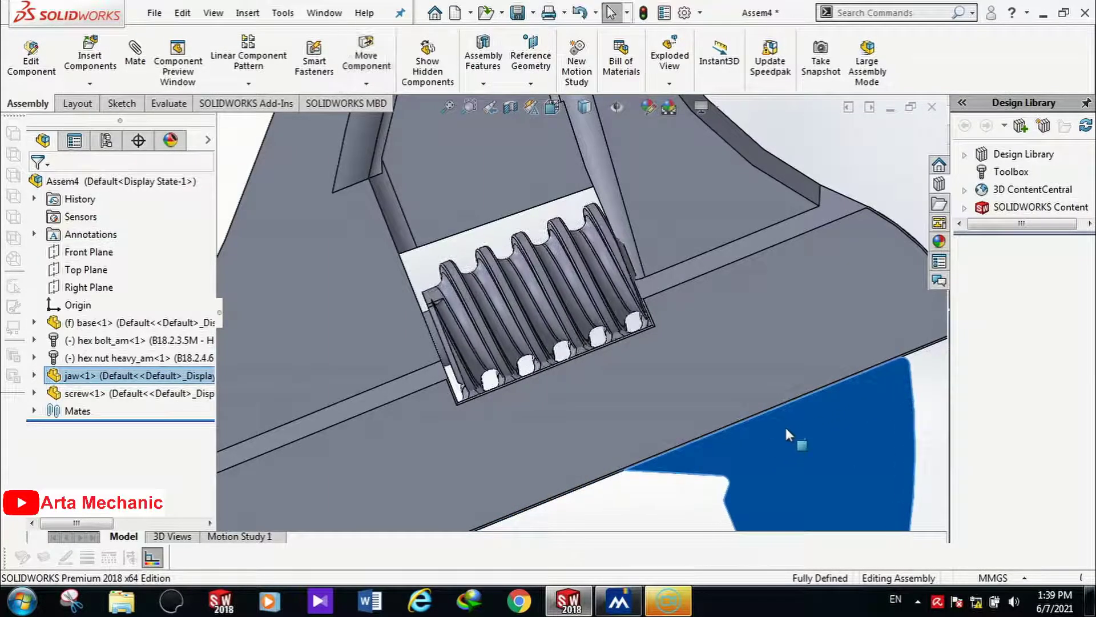
left_click_drag(739, 468, 660, 496)
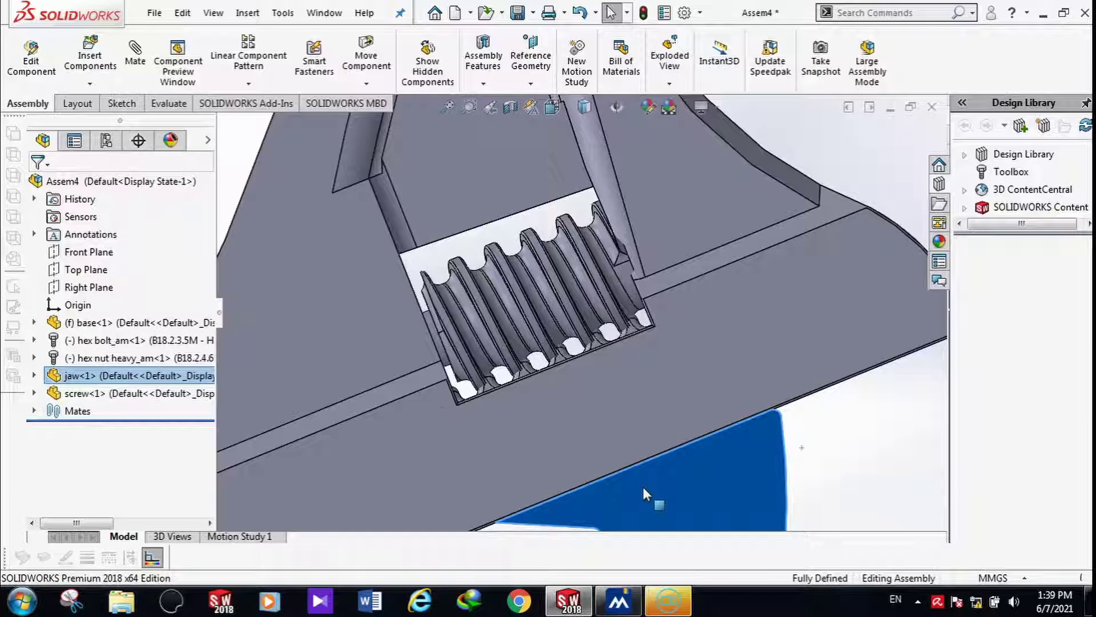
Step: Edit the rack-and-pinion mate to use rack travel per revolution, set it to 10 mm and finish mating
left_click(33, 411)
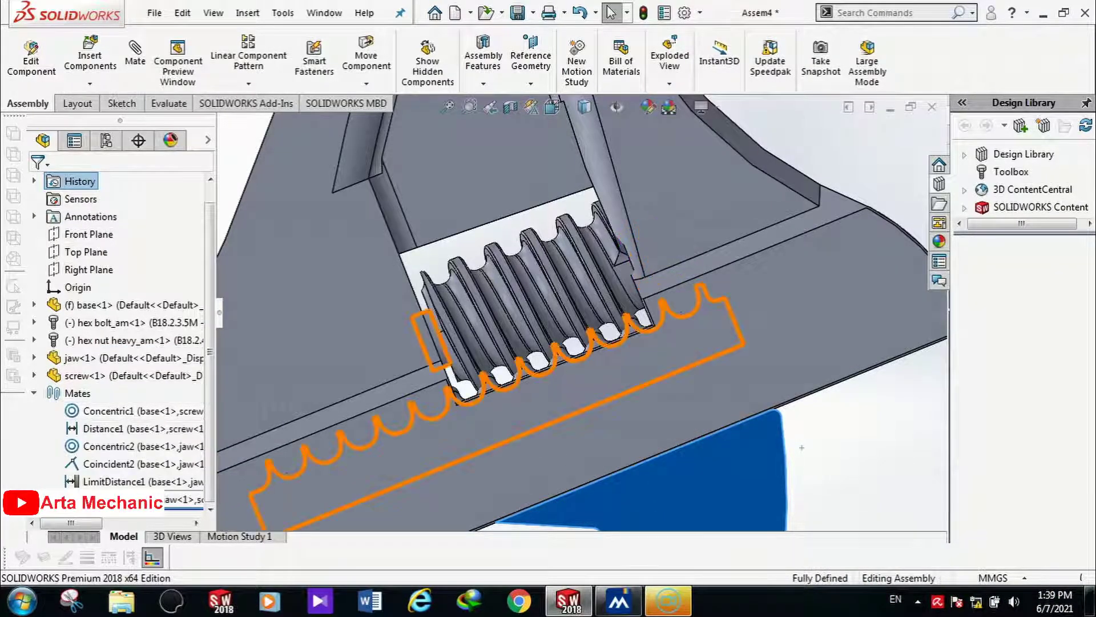
right_click(125, 499)
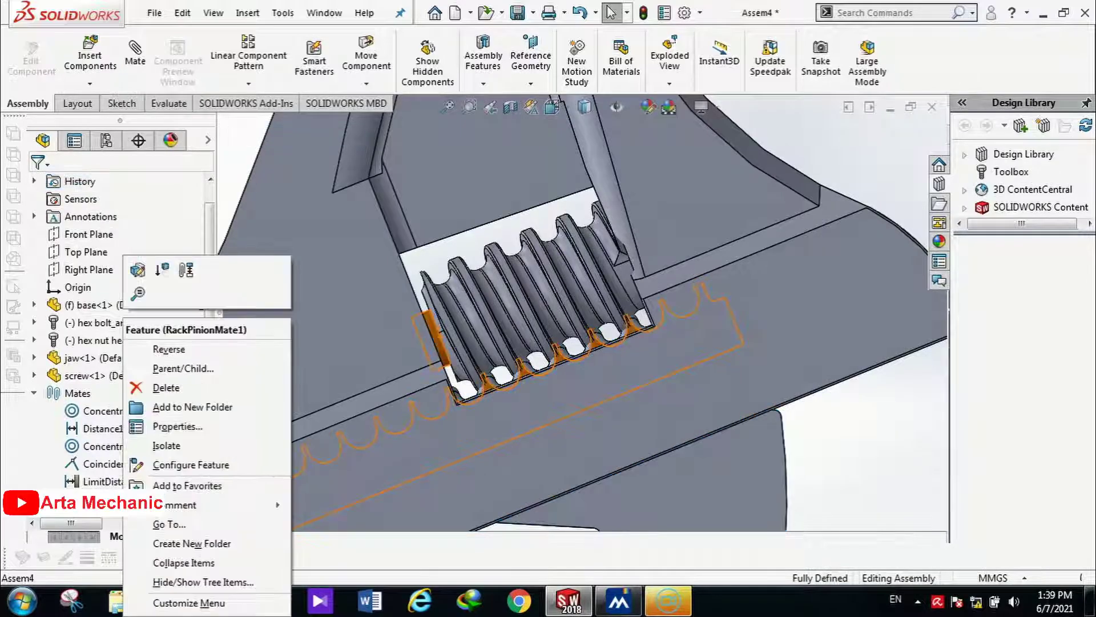
left_click(137, 271)
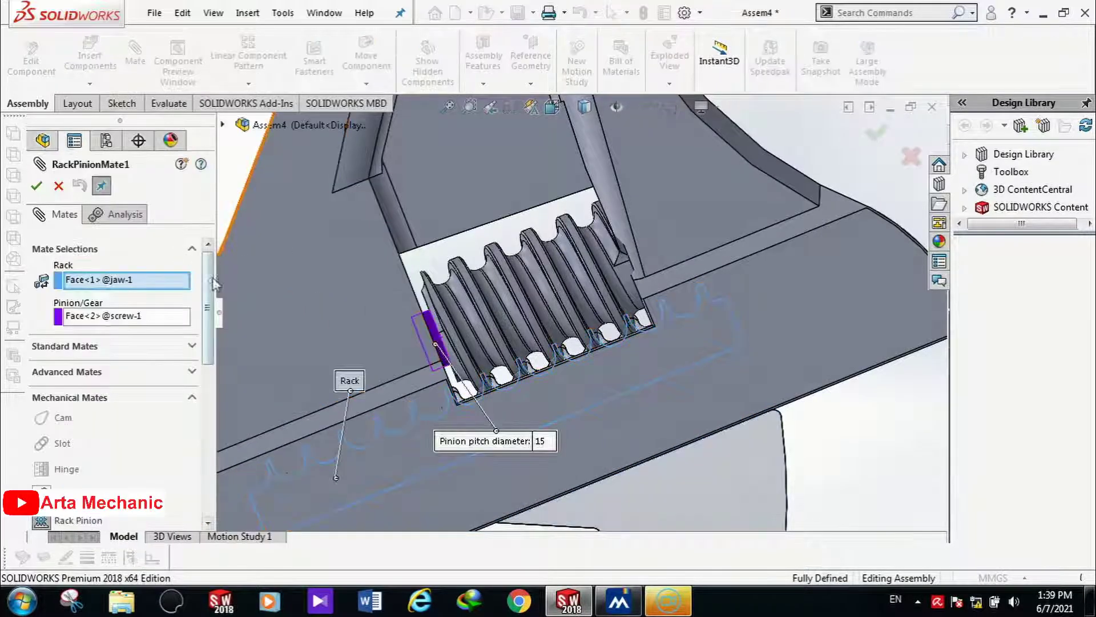
left_click_drag(208, 300, 198, 377)
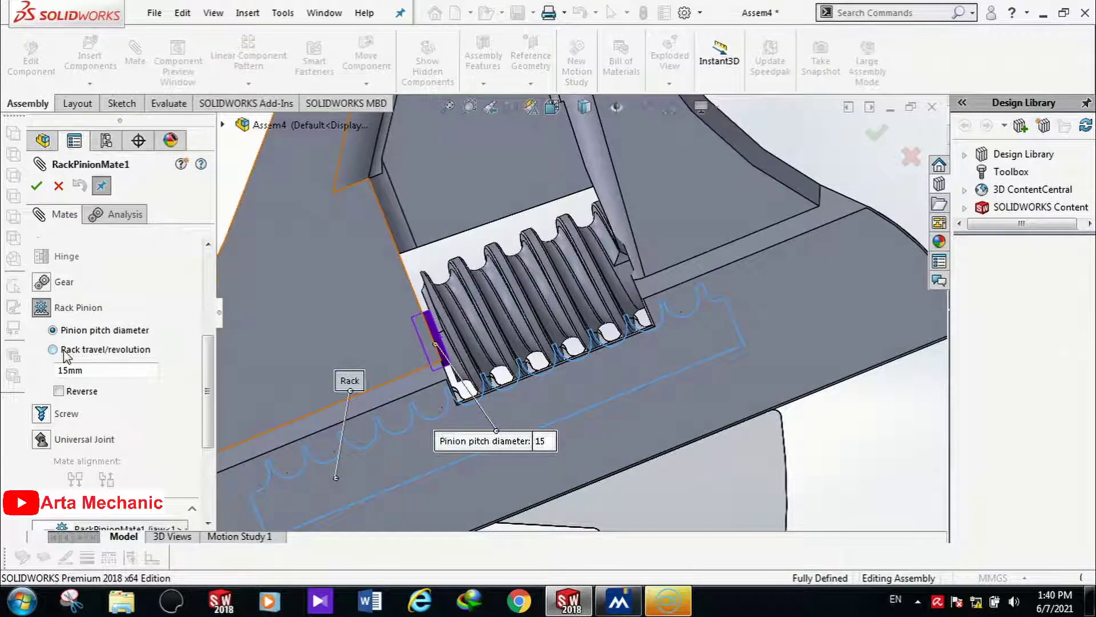
left_click(64, 352)
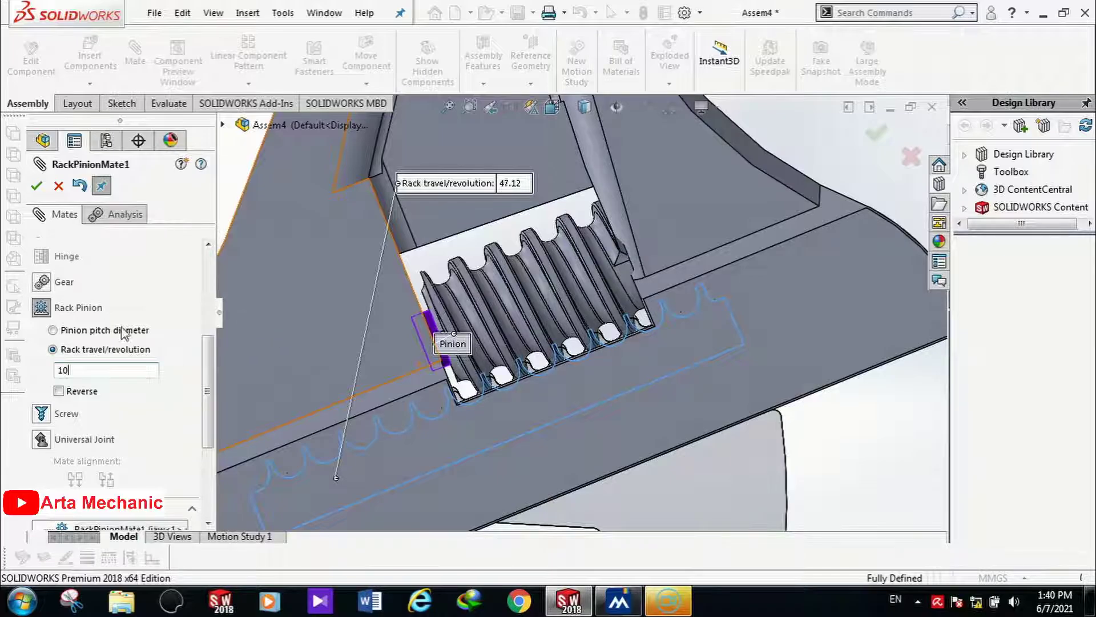
left_click(35, 186)
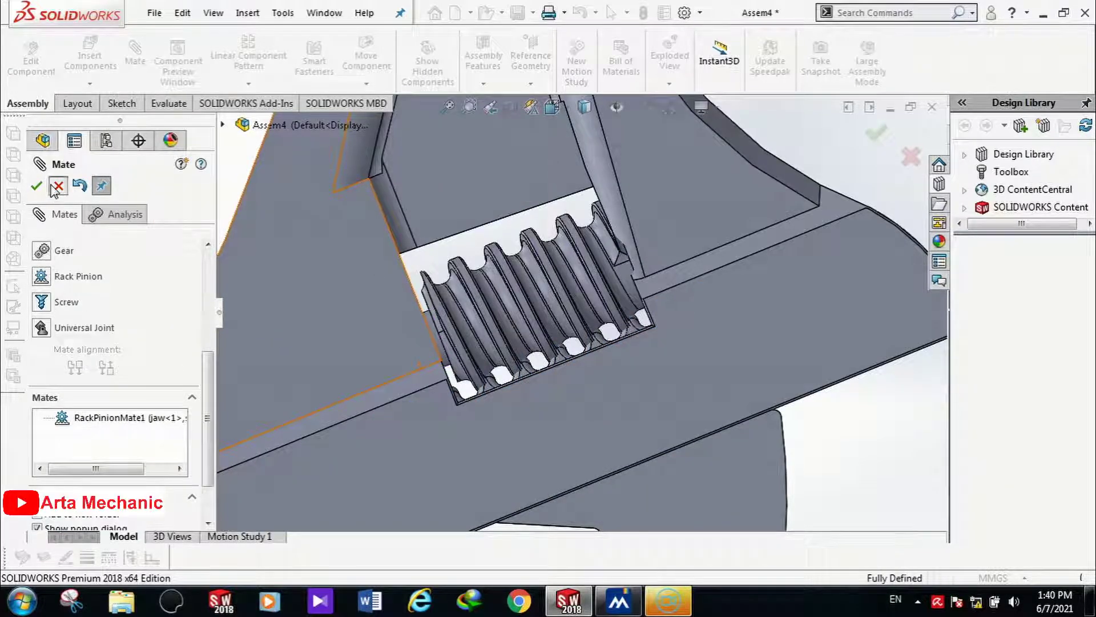
left_click(57, 186)
Step: Slide the jaw again and examine up close how the screw thread meshes with the rack teeth
scroll(656, 372, "down", 4)
left_click_drag(802, 445, 652, 296)
scroll(543, 313, "down", 8)
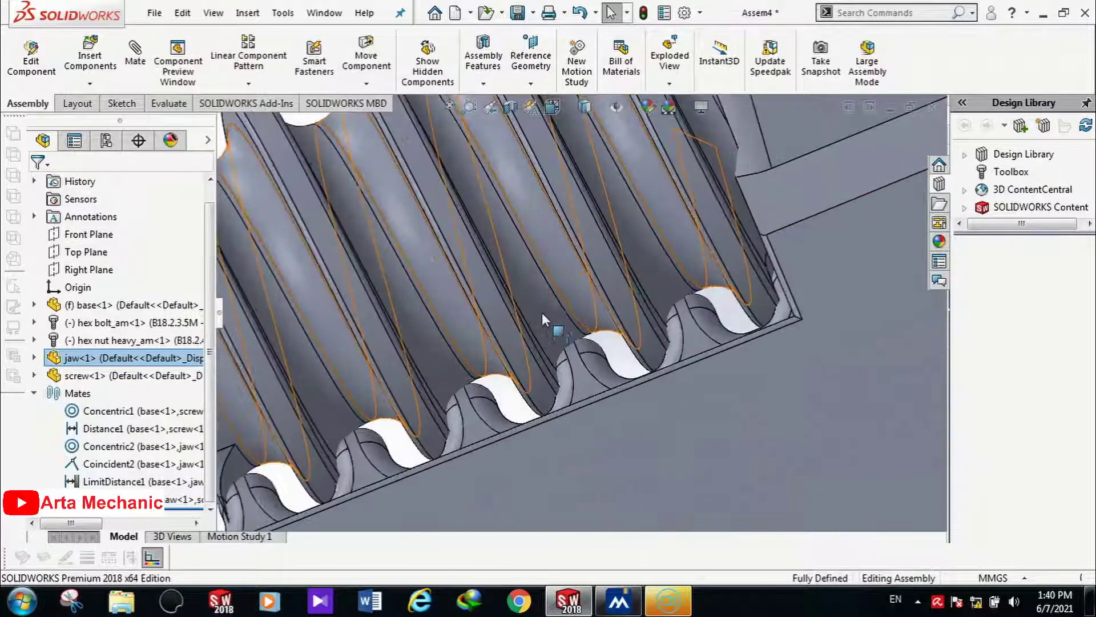
scroll(577, 327, "down", 5)
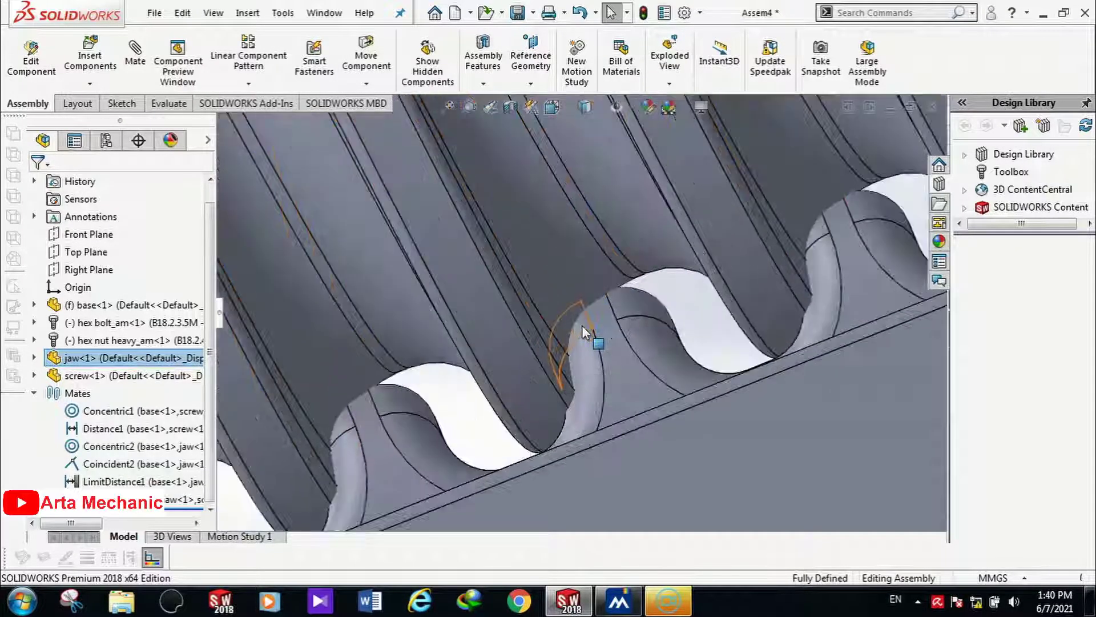
scroll(477, 406, "up", 5)
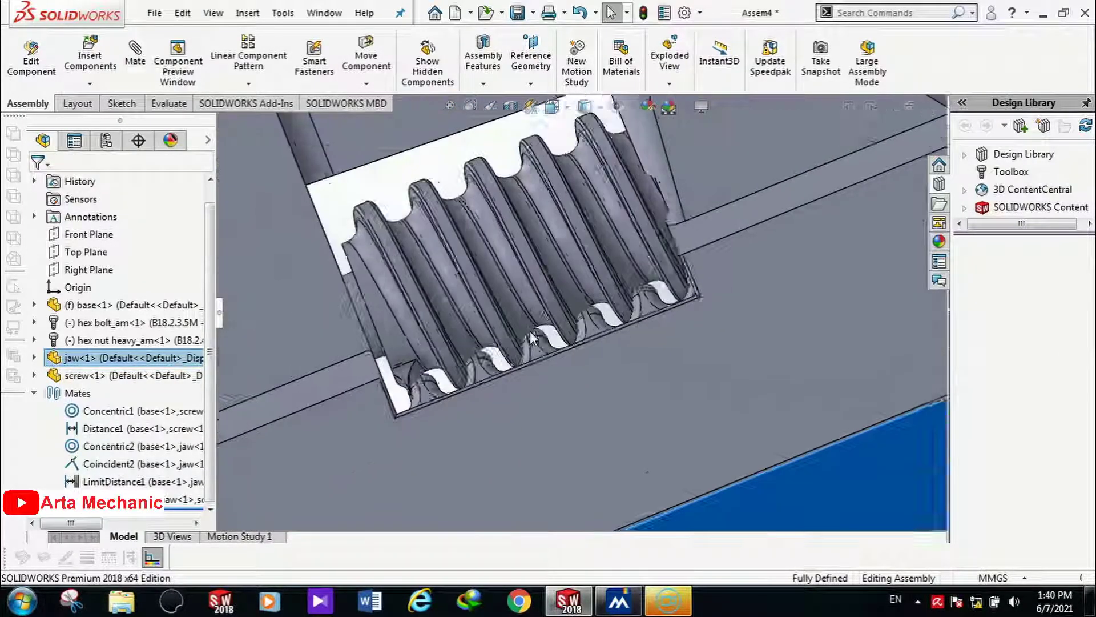
scroll(531, 331, "down", 6)
scroll(493, 347, "up", 3)
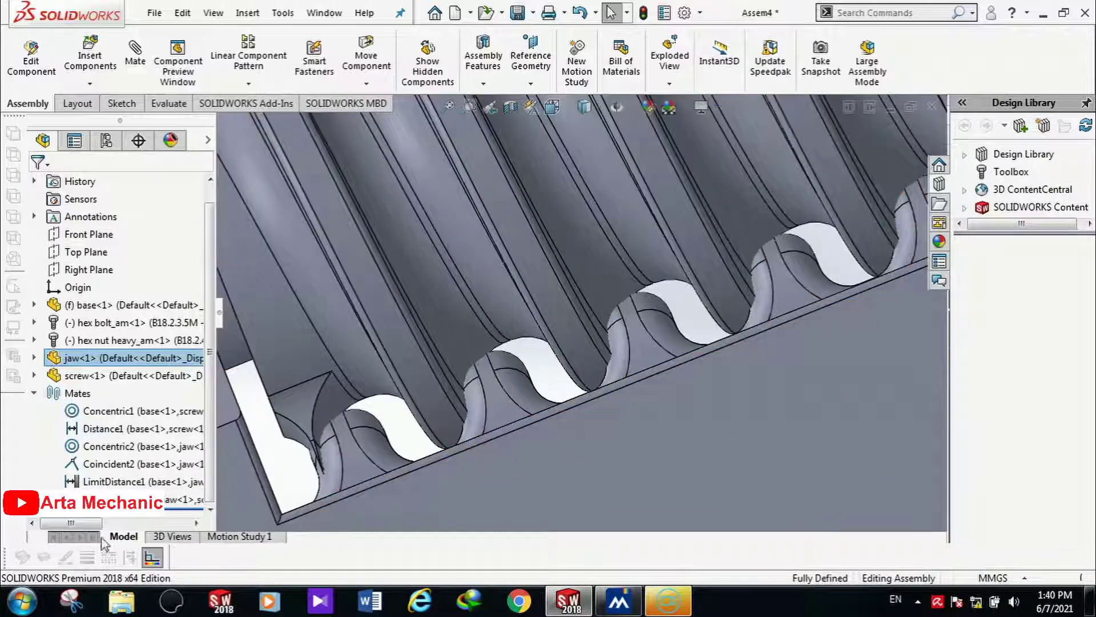
Step: Suppress the rack-and-pinion mate and shift the parts by hand until the jaw's rack teeth sit cleanly in the screw thread
left_click(120, 500)
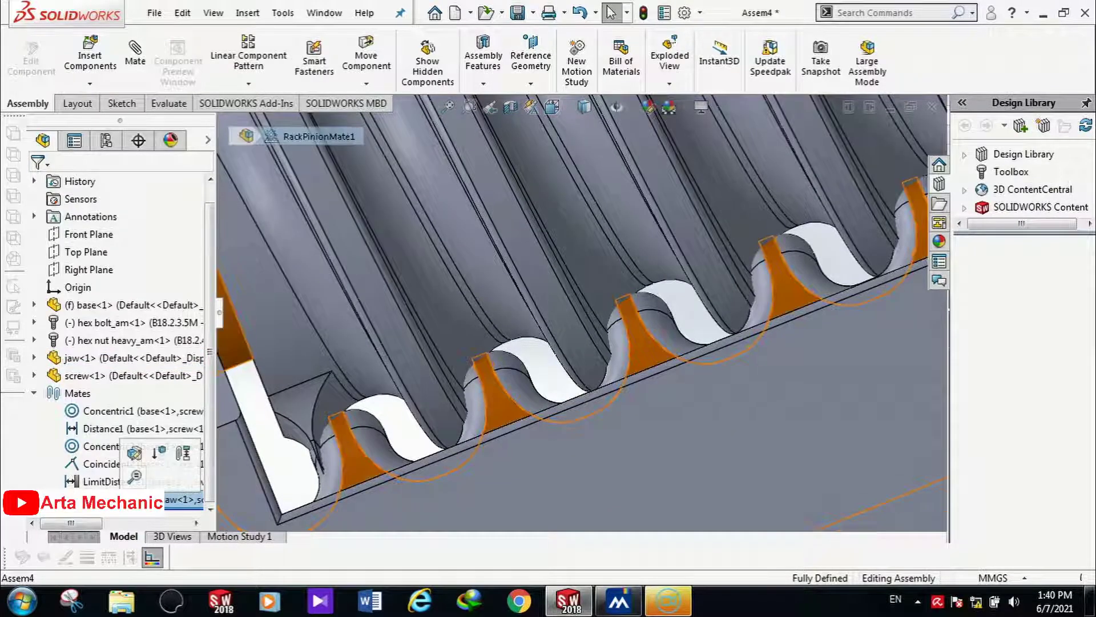
left_click(159, 453)
scroll(594, 302, "up", 2)
scroll(498, 417, "down", 3)
left_click_drag(600, 247, 633, 233)
left_click(312, 332)
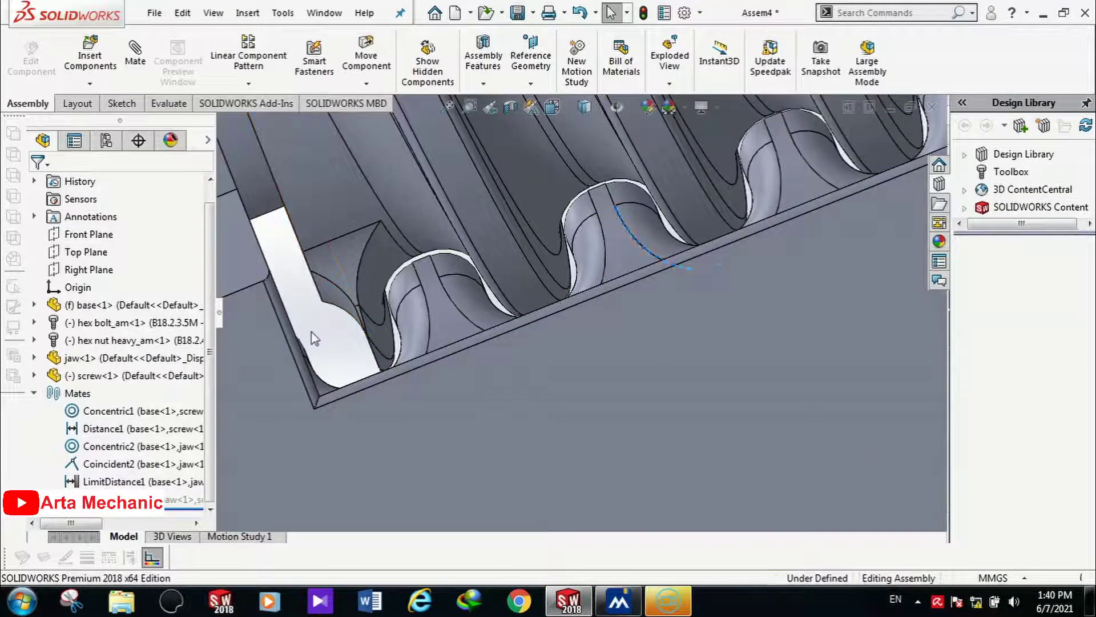
scroll(693, 160, "up", 3)
scroll(685, 166, "down", 4)
scroll(704, 316, "up", 4)
middle_click_drag(676, 203, 630, 307)
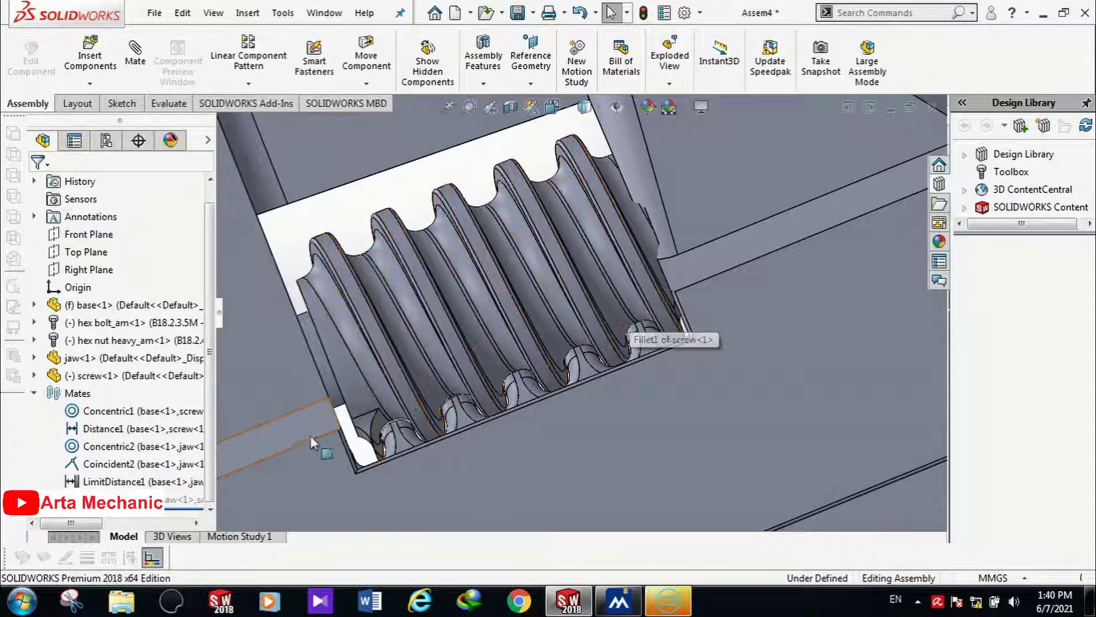
scroll(310, 435, "down", 5)
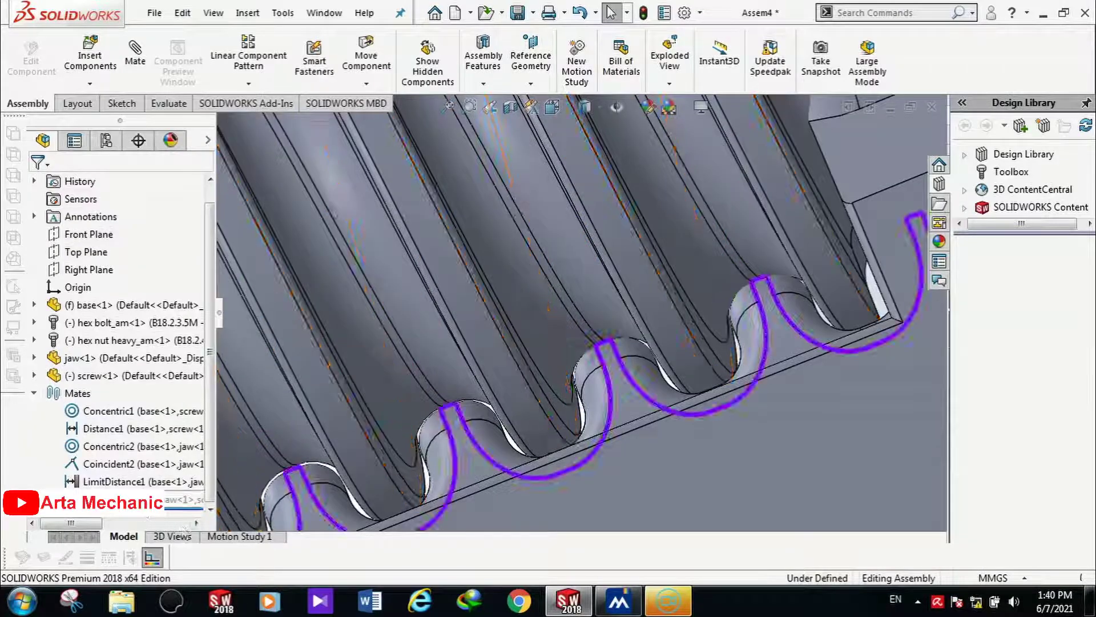
Step: Unsuppress the rack-and-pinion mate and slide the movable jaw to test the meshed motion
right_click(147, 499)
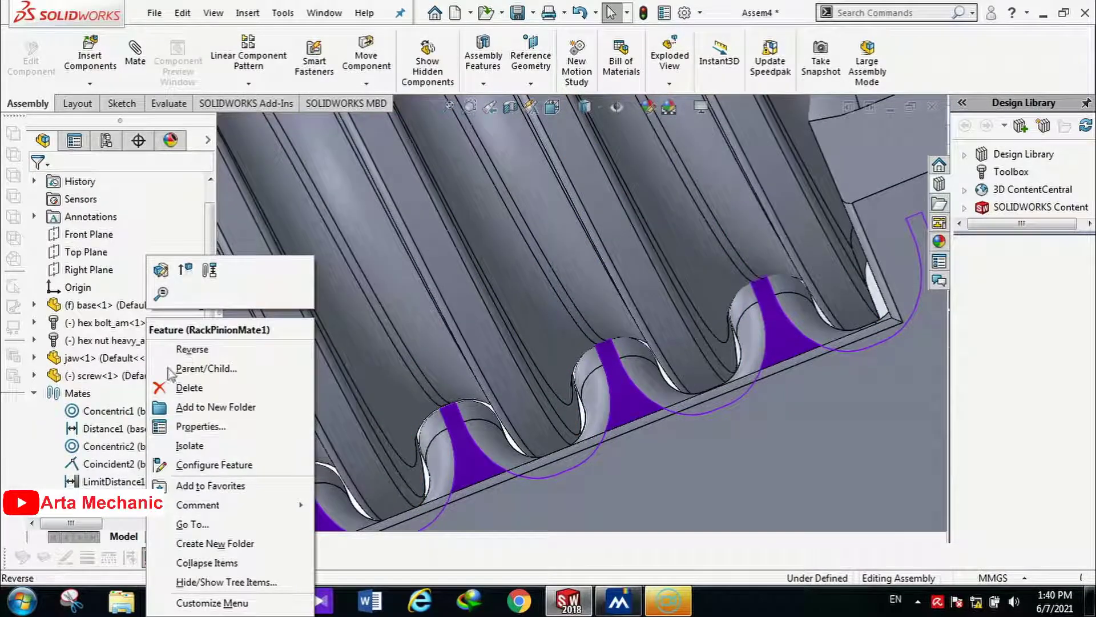
left_click(185, 270)
scroll(645, 344, "up", 6)
scroll(705, 391, "down", 2)
scroll(707, 394, "up", 3)
left_click_drag(752, 449, 675, 433)
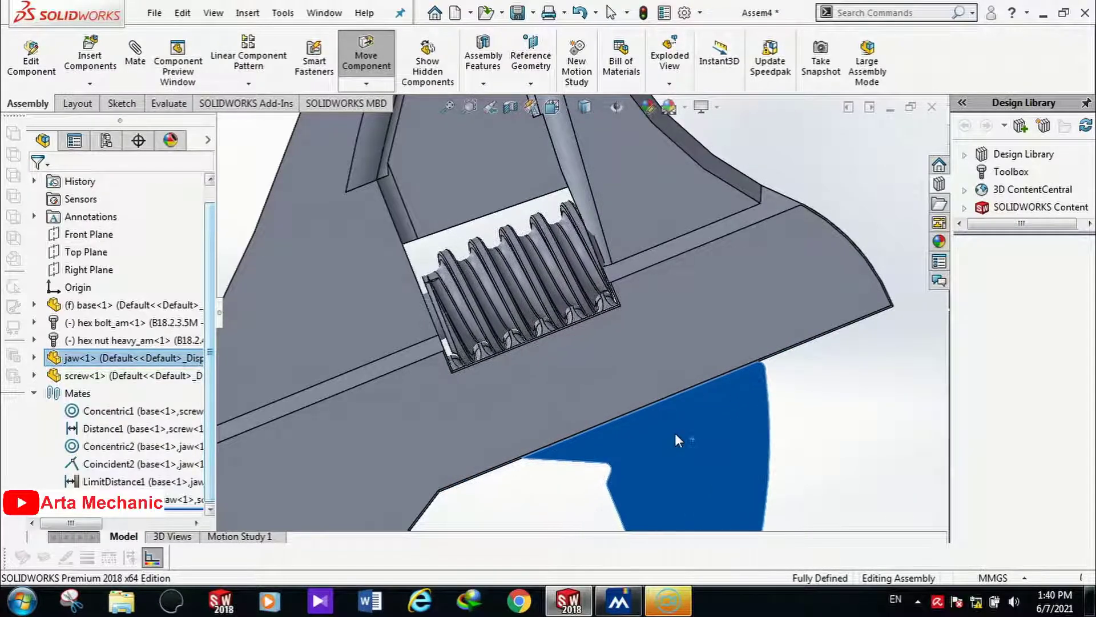
scroll(686, 416, "up", 3)
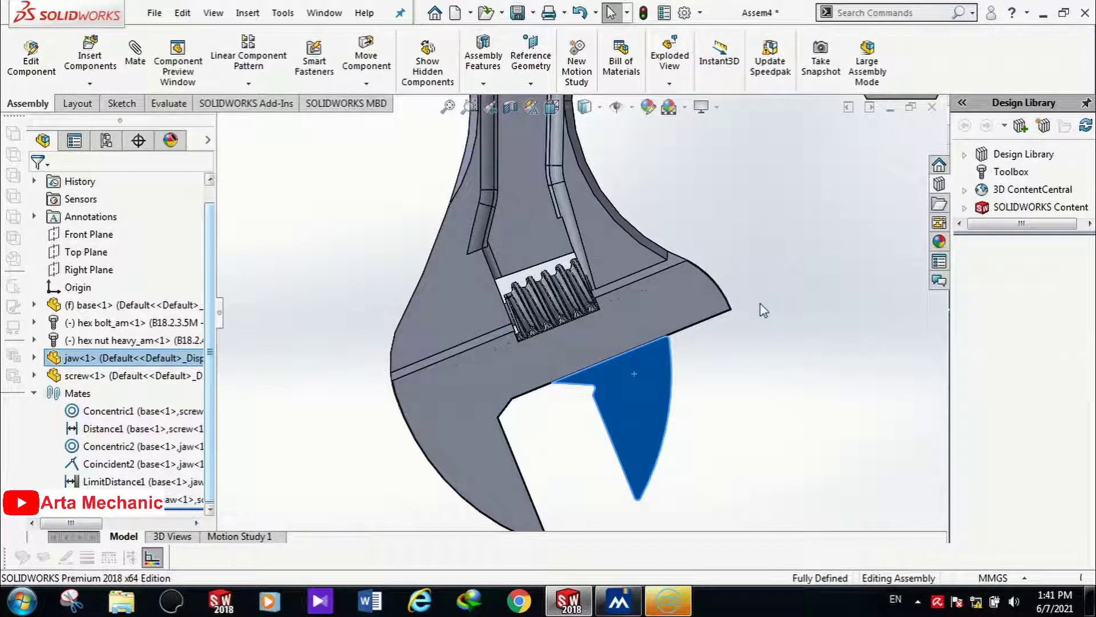
Step: Examine the spanner's head, screw and handle at different distances, out to the whole assembly with bolt and nut
scroll(760, 303, "up", 3)
left_click(647, 224)
scroll(647, 224, "up", 4)
mouse_move(653, 212)
middle_mouse_down()
mouse_move(676, 246)
mouse_move(654, 240)
mouse_move(651, 221)
middle_mouse_up()
scroll(599, 277, "down", 5)
scroll(575, 354, "down", 2)
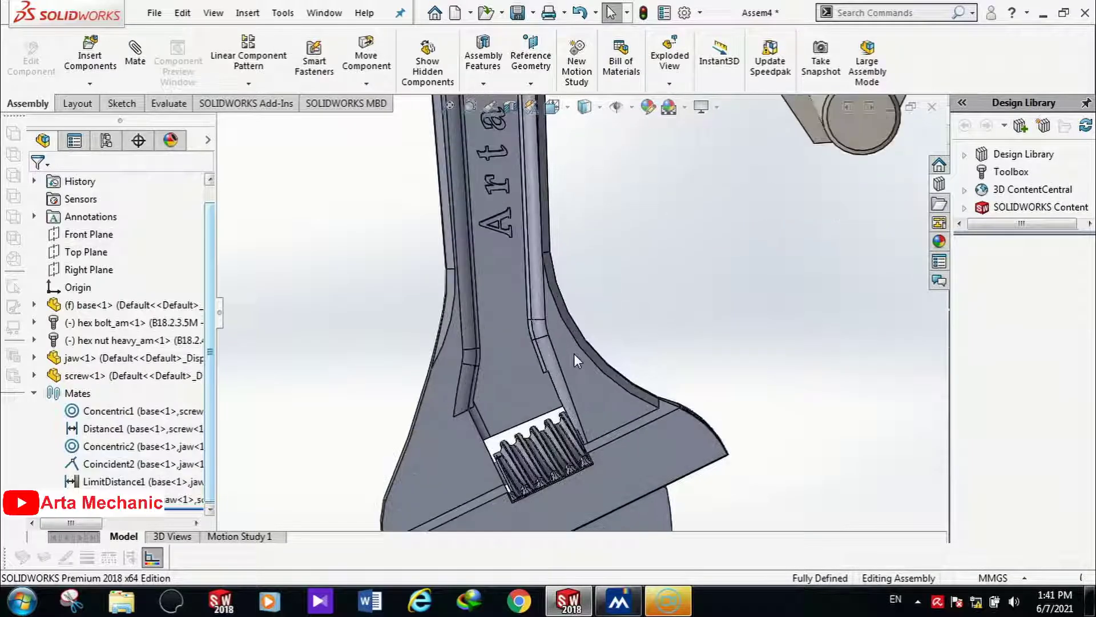
scroll(574, 358, "down", 2)
scroll(574, 362, "up", 3)
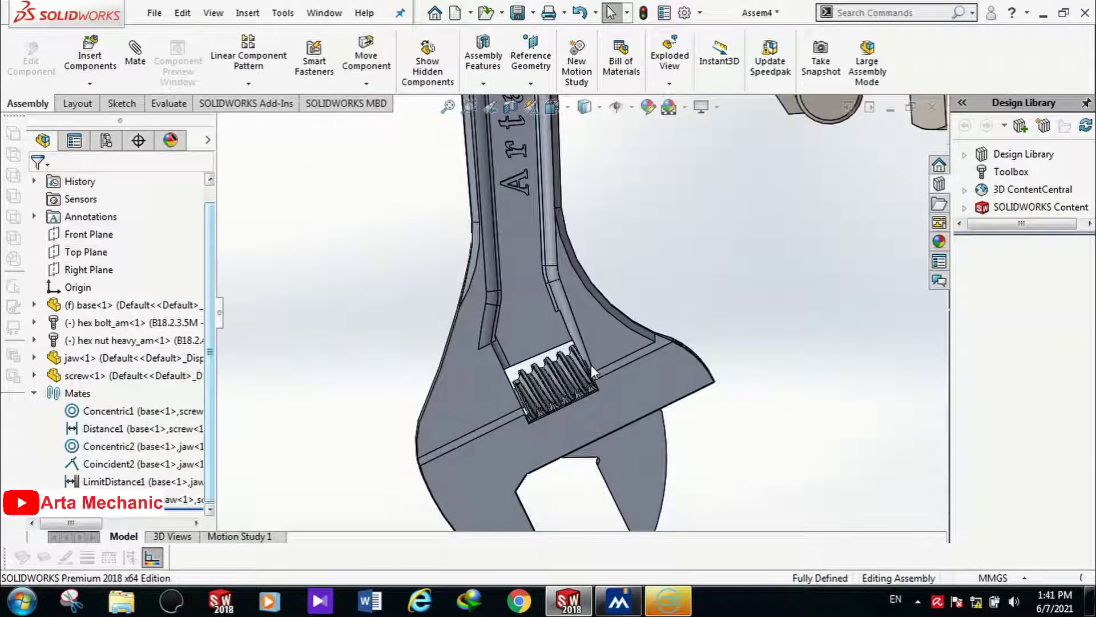
scroll(673, 348, "up", 7)
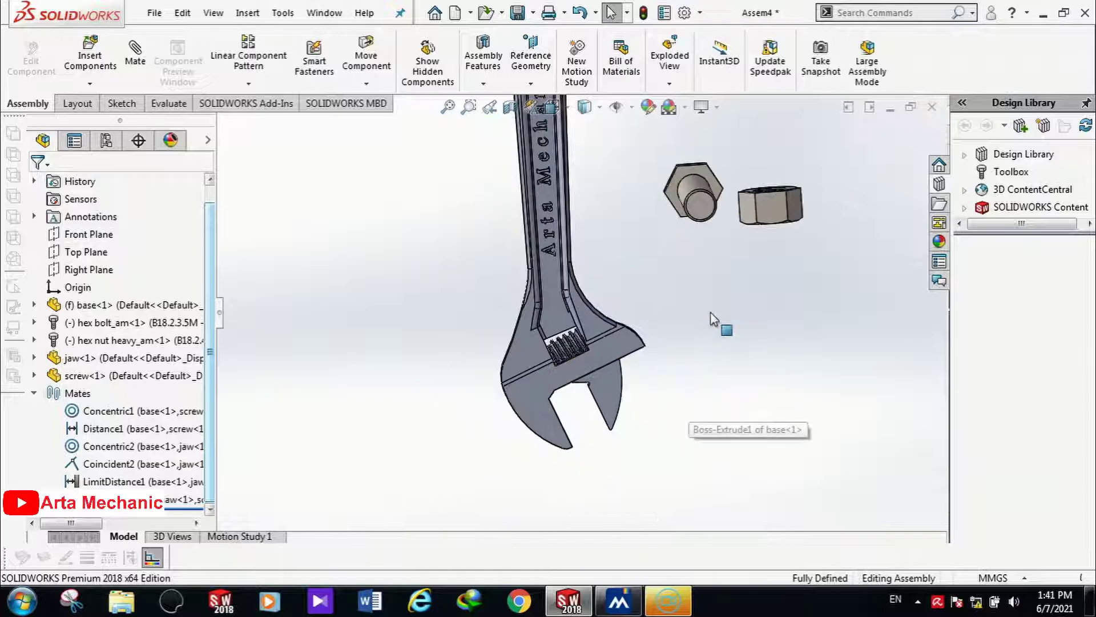
Step: Fix the hex bolt in place in the assembly
scroll(662, 246, "down", 5)
middle_click_drag(631, 254, 465, 220)
scroll(388, 274, "down", 3)
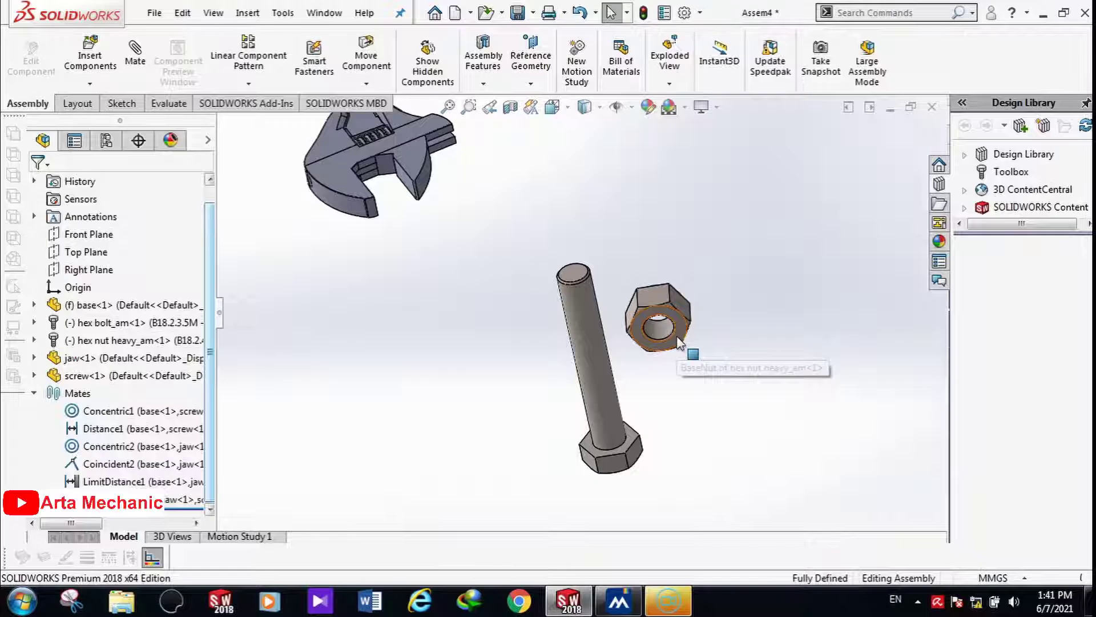
scroll(631, 311, "down", 3)
left_click(571, 328)
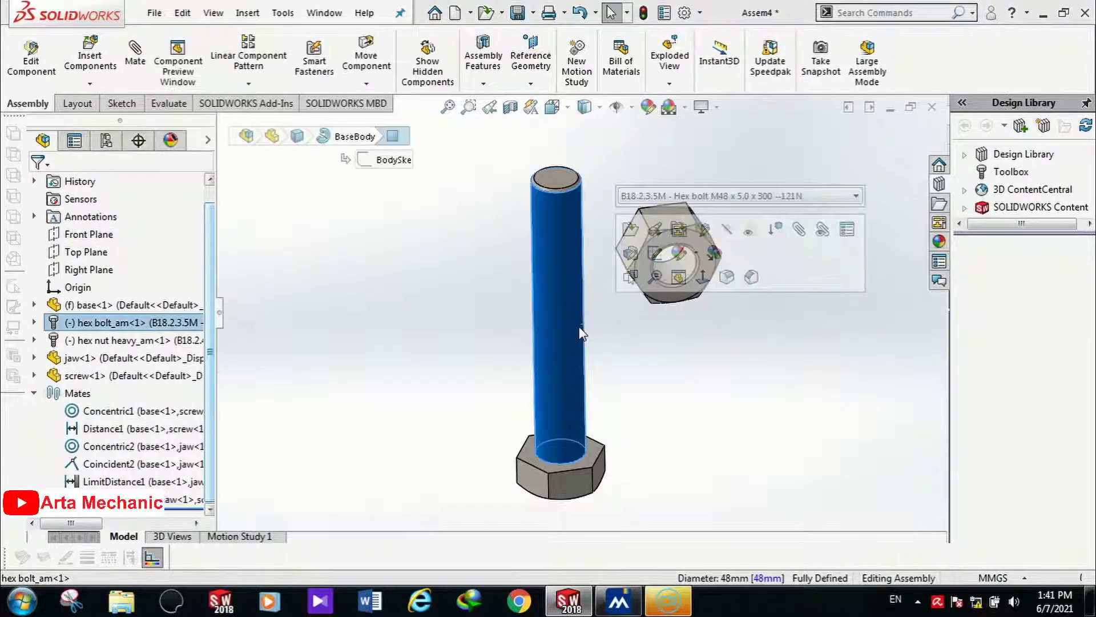
right_click(571, 328)
left_click(606, 252)
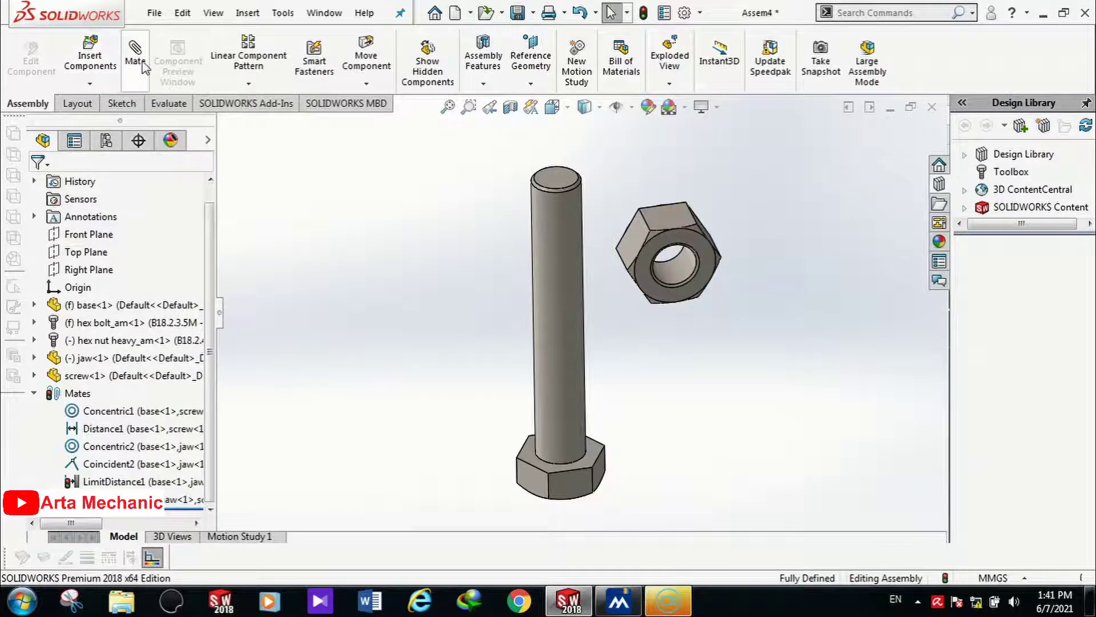
Step: Add a concentric mate between the hex nut's hole and the bolt's shank
left_click(136, 60)
left_click(678, 283)
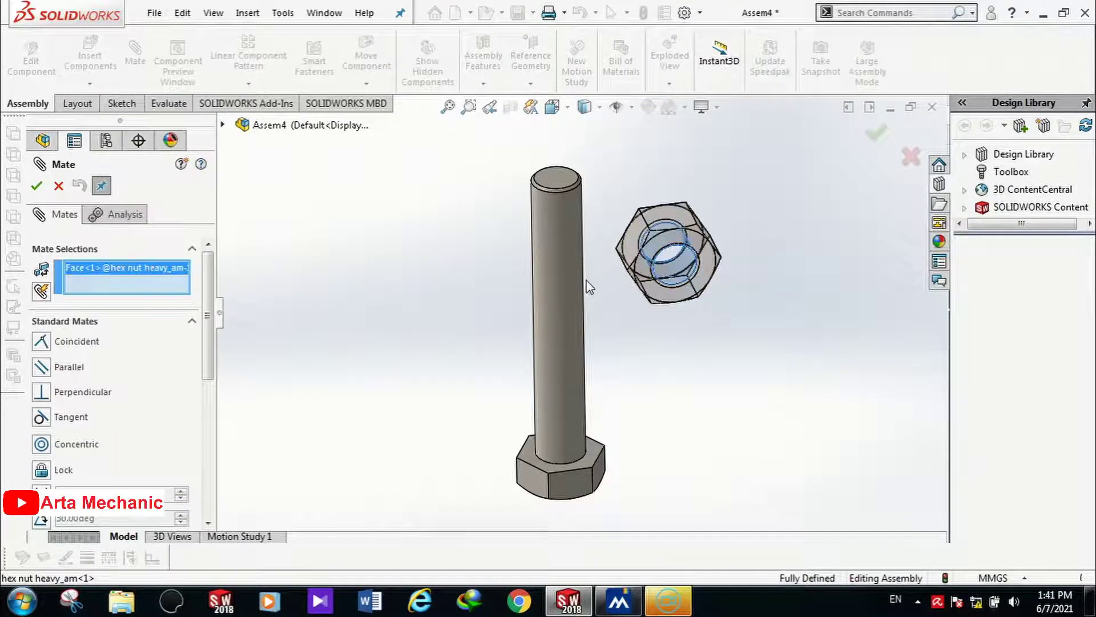
left_click(543, 289)
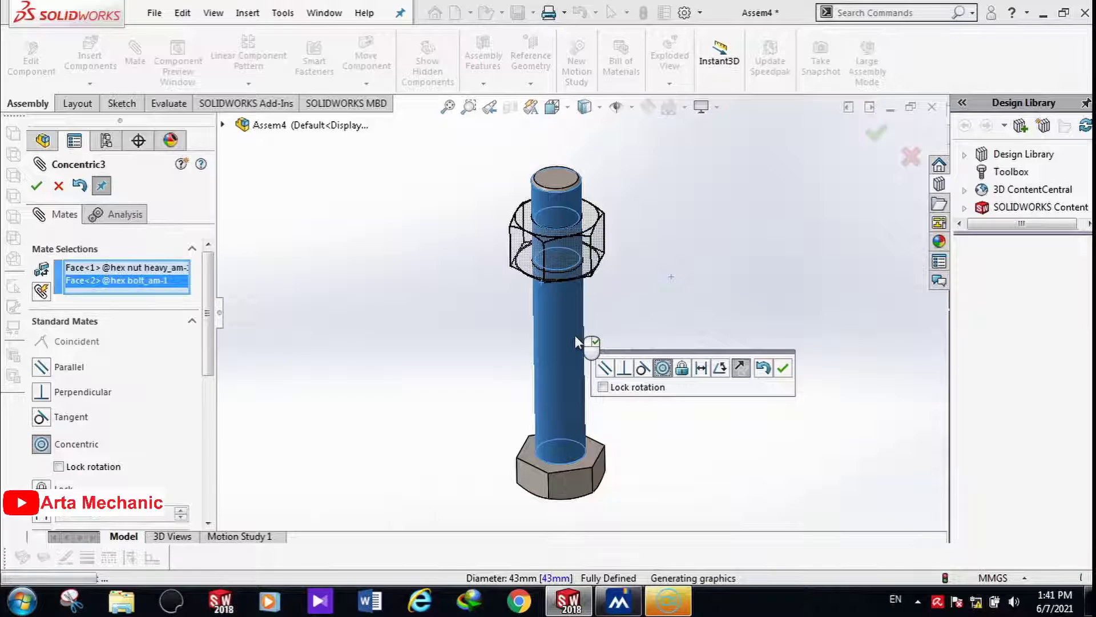
left_click(37, 186)
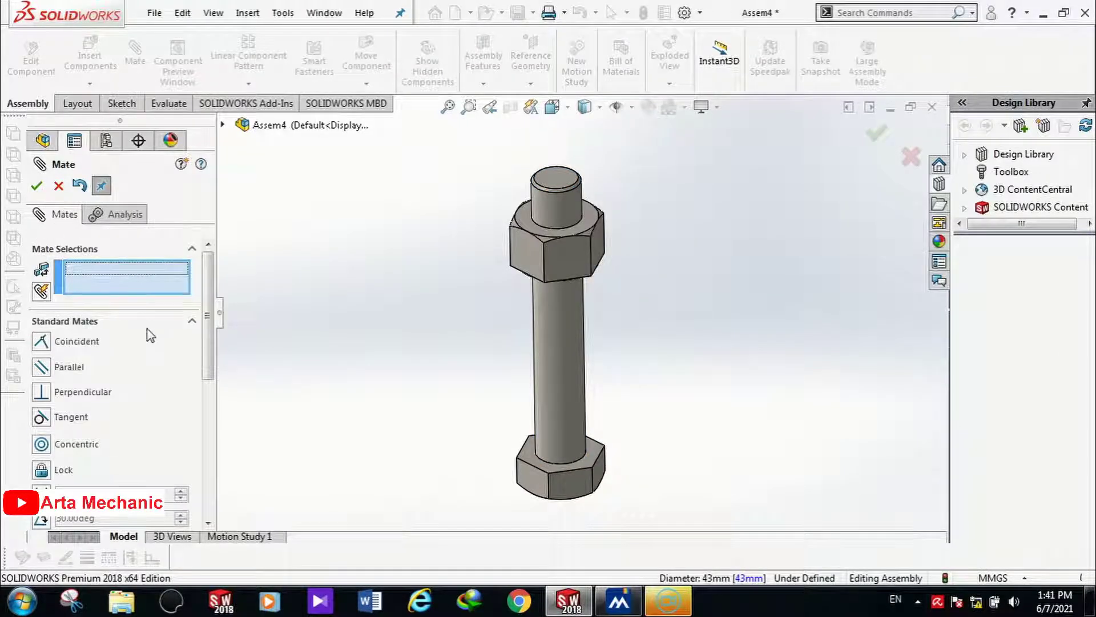
Step: Start a mechanical Screw mate between the bolt's shank and the nut's inner cylindrical face
left_click_drag(209, 320, 209, 343)
left_click(179, 408)
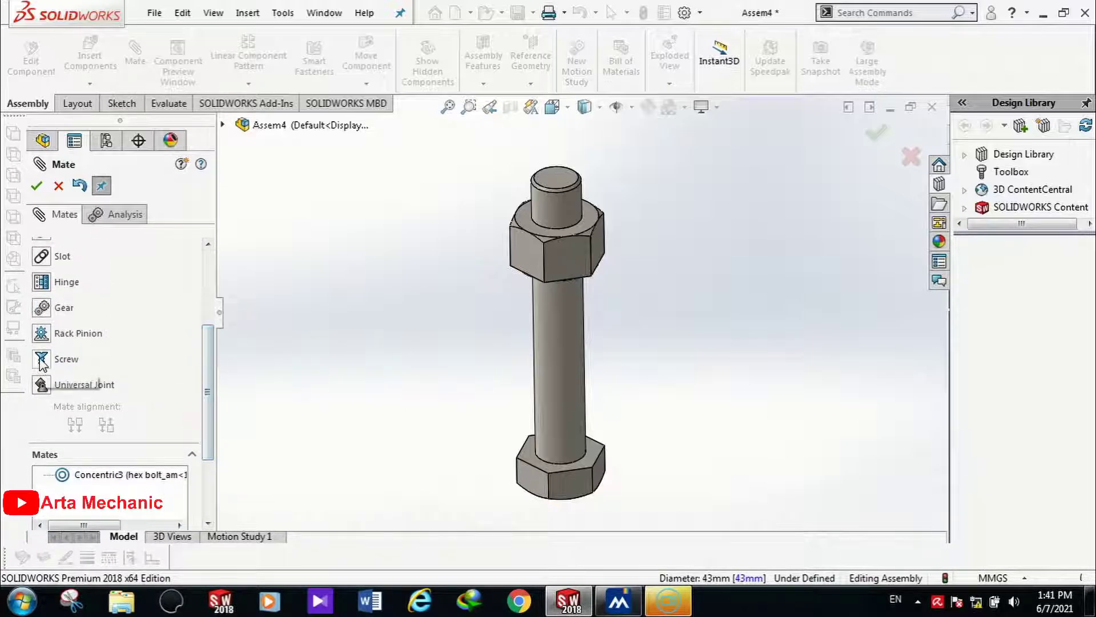
left_click(42, 363)
left_click_drag(208, 391, 213, 291)
left_click(134, 291)
left_click(560, 202)
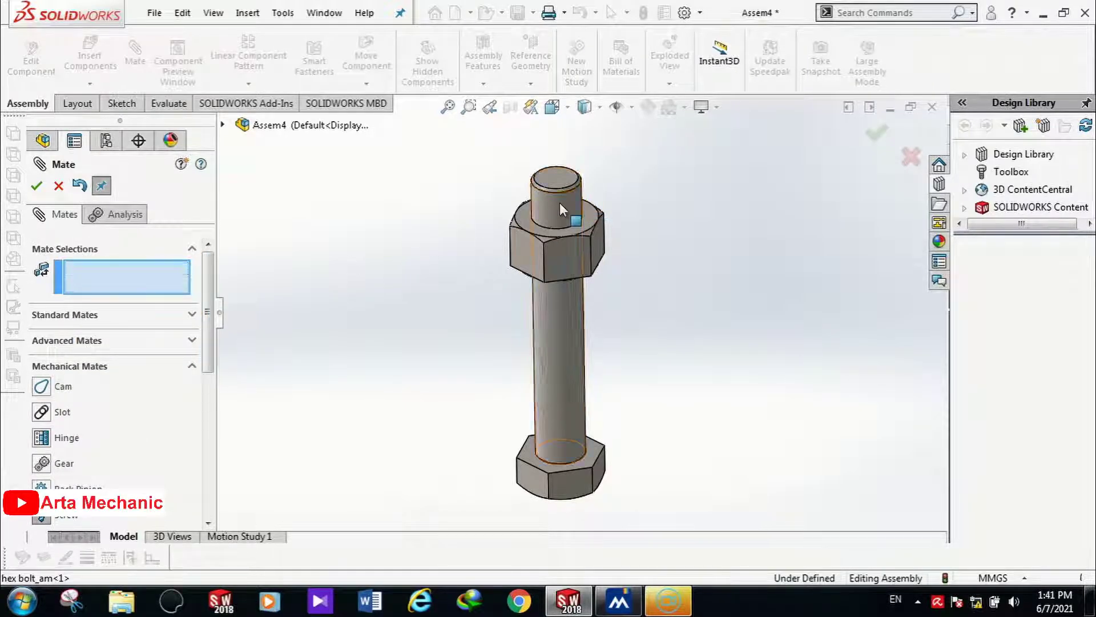
scroll(548, 213, "down", 5)
left_click(591, 299)
scroll(590, 299, "up", 5)
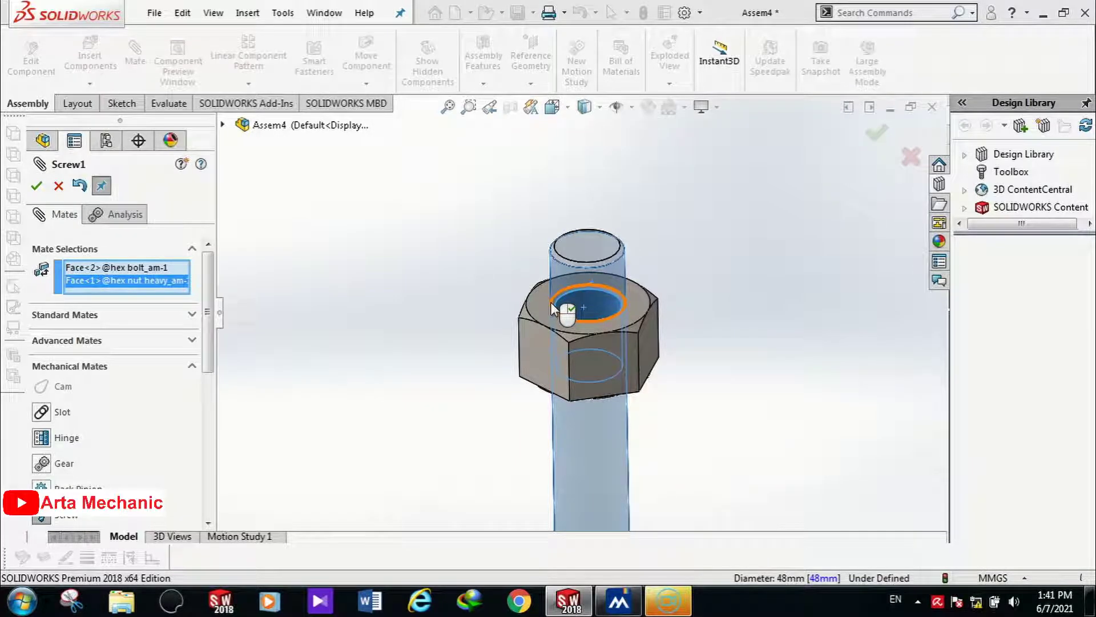
Step: Set the screw mate to 40 mm distance per revolution with Reverse enabled, accept it and finish mating
scroll(551, 303, "down", 3)
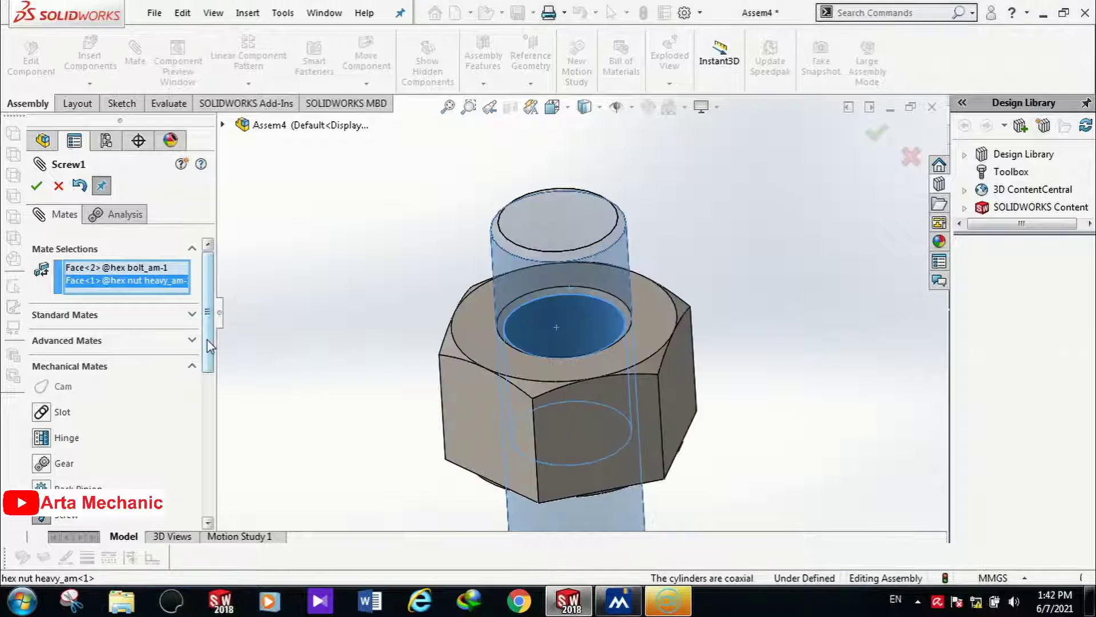
left_click_drag(208, 338, 211, 370)
left_click_drag(209, 410, 201, 436)
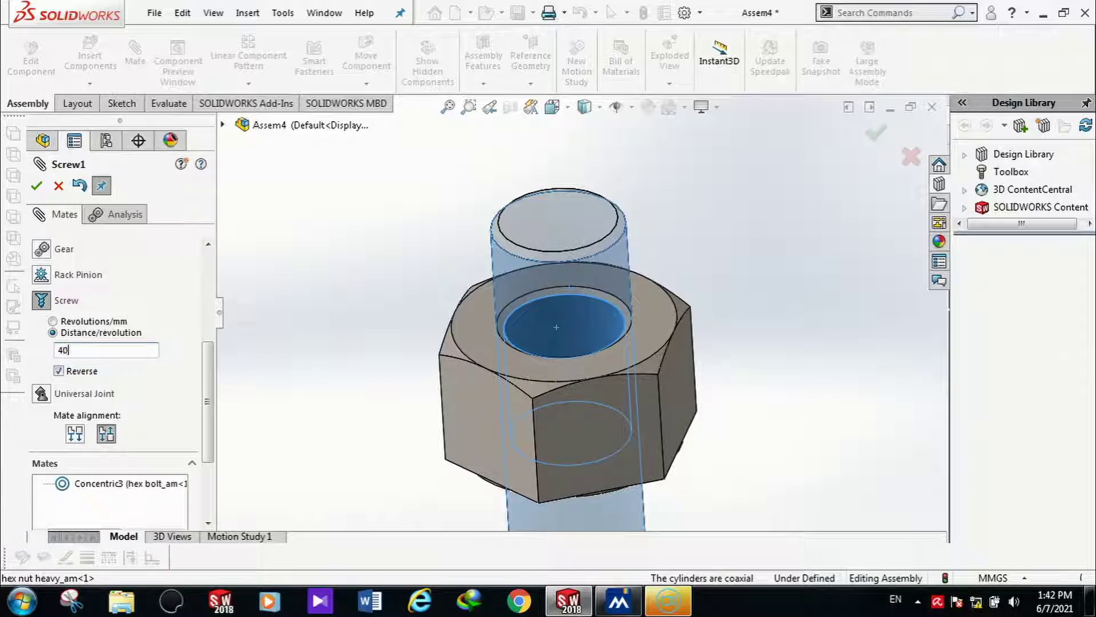
key("Return")
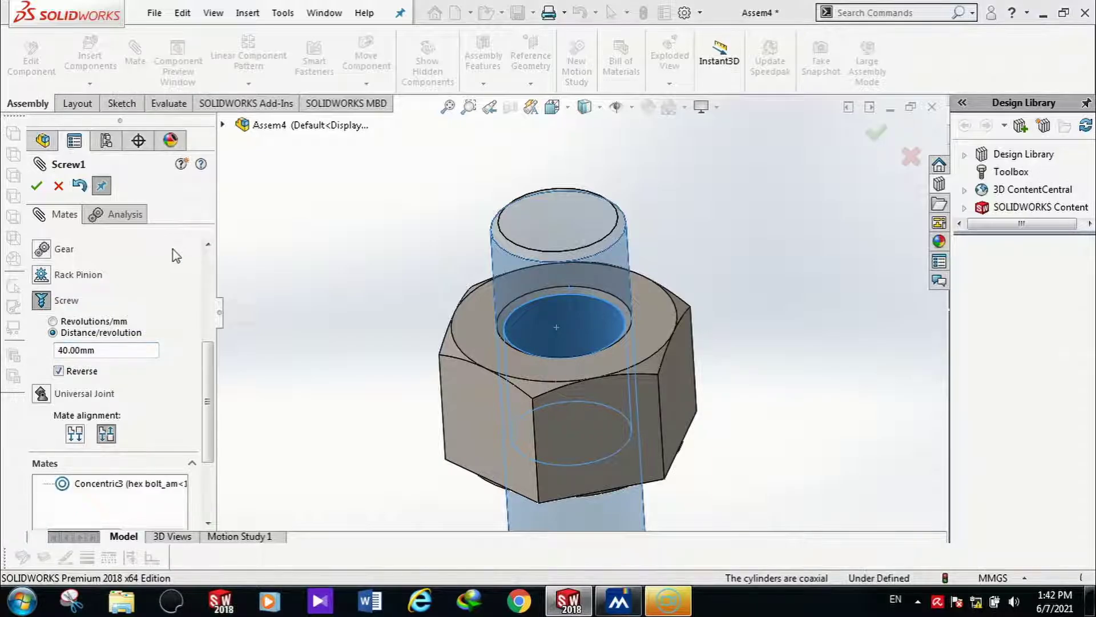
left_click(36, 186)
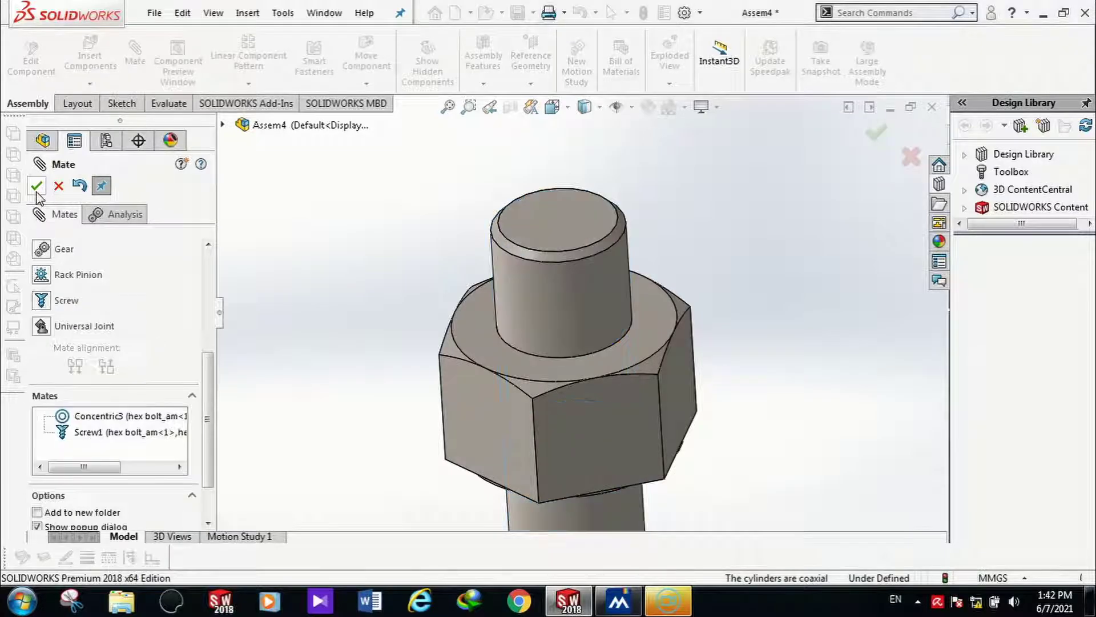
left_click(59, 186)
Step: Turn the nut so that it travels down the bolt toward the head, testing the screw mate
left_click_drag(542, 416, 428, 413)
scroll(587, 404, "up", 3)
left_click_drag(548, 409, 617, 431)
scroll(623, 432, "up", 5)
scroll(626, 430, "down", 3)
scroll(474, 267, "up", 4)
scroll(577, 257, "down", 2)
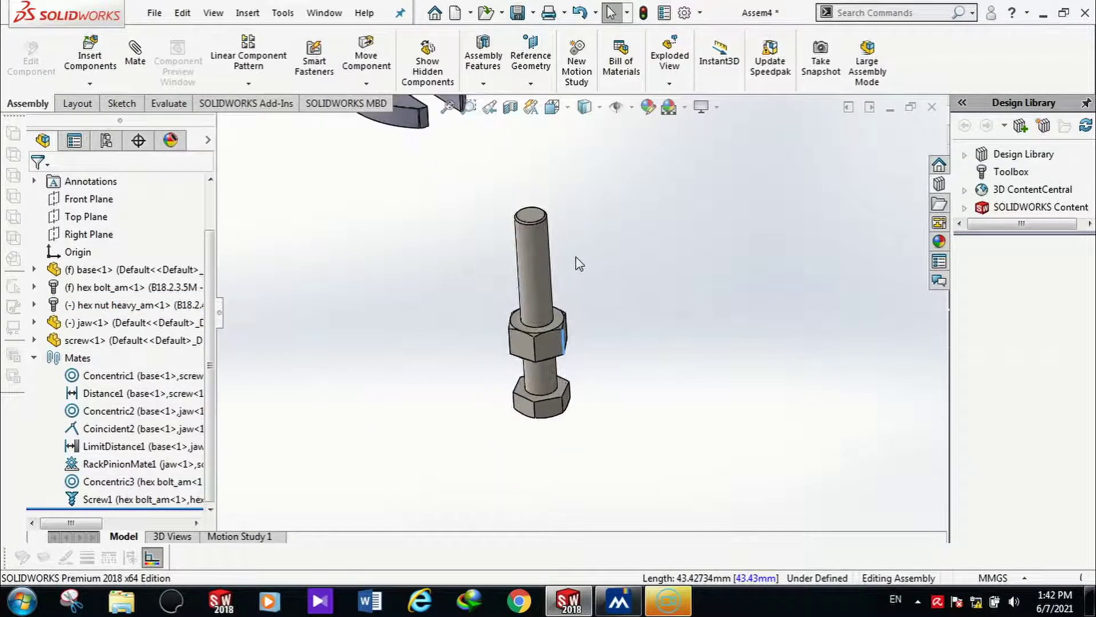
scroll(571, 261, "up", 2)
scroll(562, 264, "down", 5)
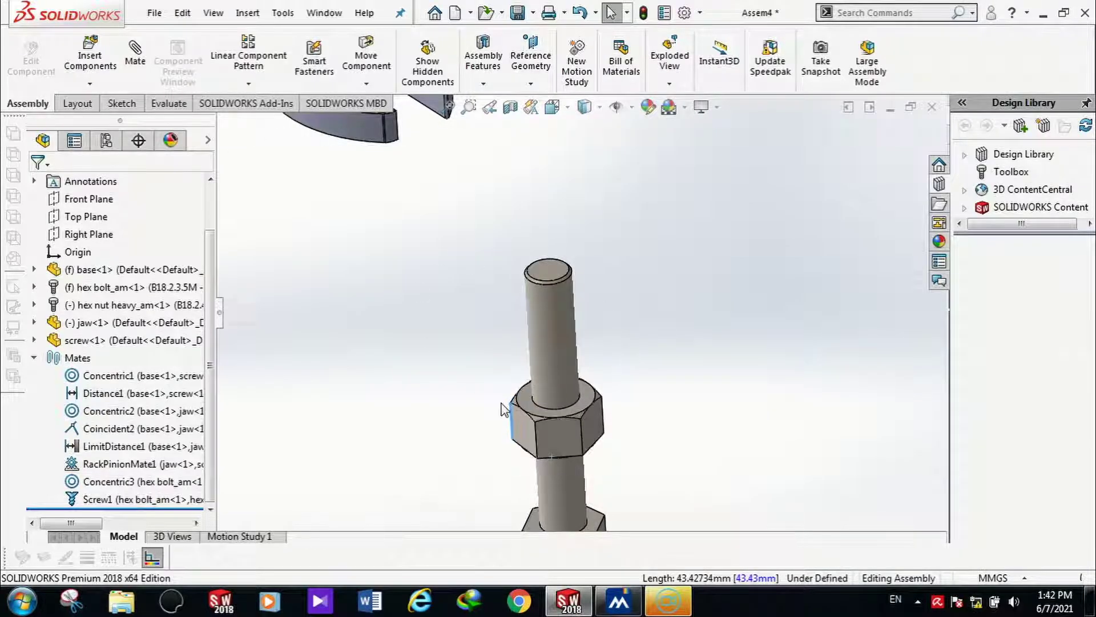
scroll(708, 366, "up", 3)
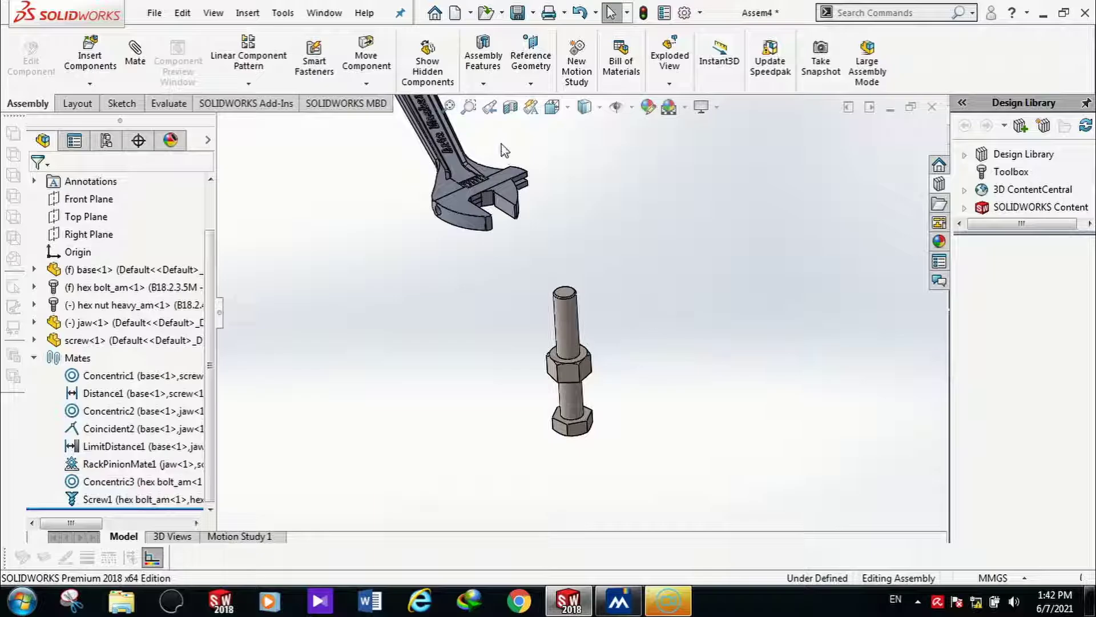
Step: Float the spanner's base and move the spanner close to the nut and bolt
scroll(531, 194, "down", 2)
scroll(574, 299, "up", 2)
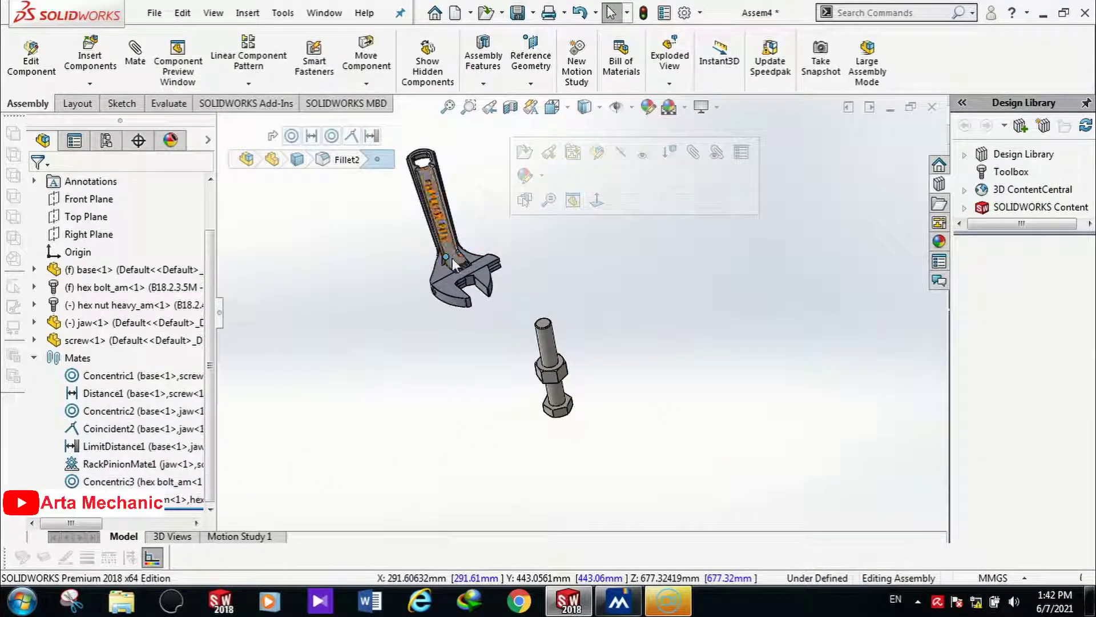
right_click(452, 258)
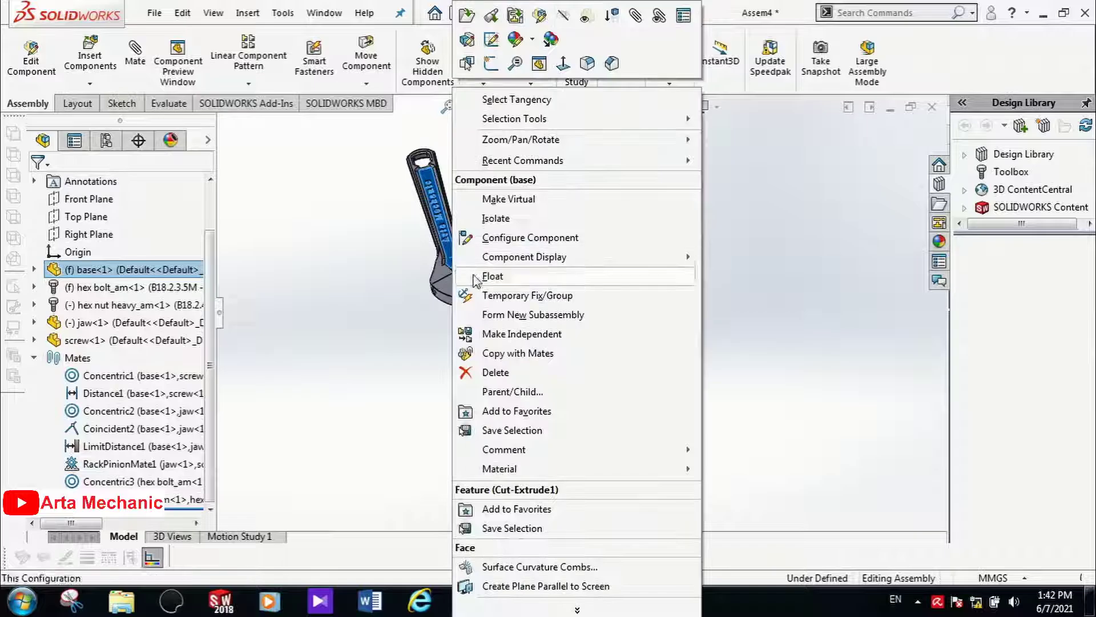
left_click(475, 277)
left_click_drag(446, 289, 521, 353)
scroll(520, 343, "down", 3)
middle_click_drag(574, 346, 534, 403)
left_click(533, 402)
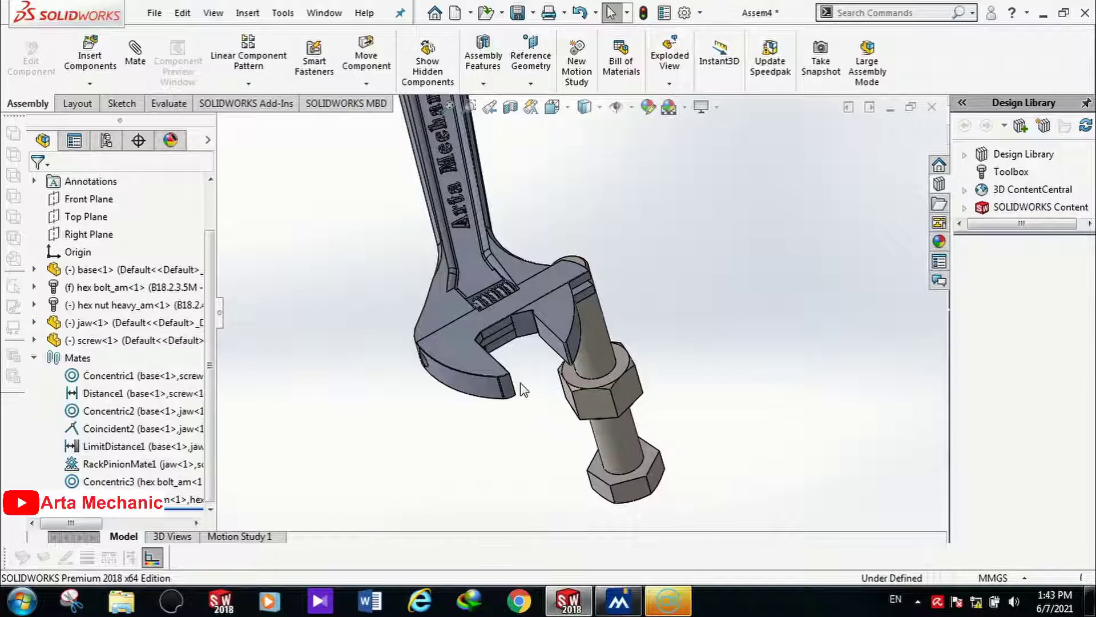
Step: Fix the hex nut at its current position on the bolt
left_click(590, 401)
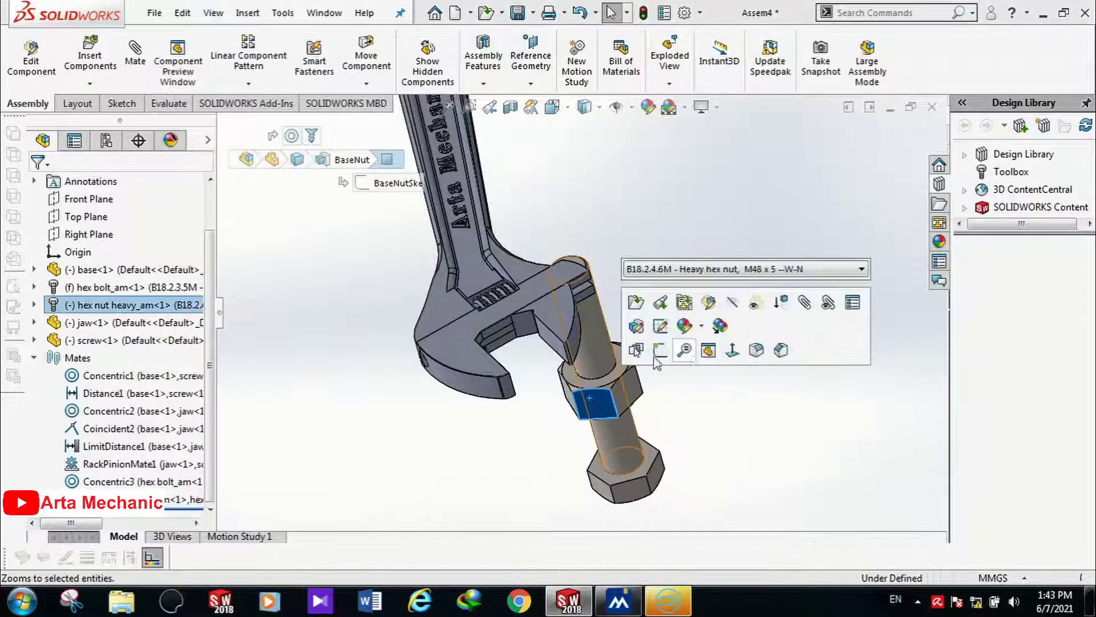
right_click(591, 399)
left_click(632, 253)
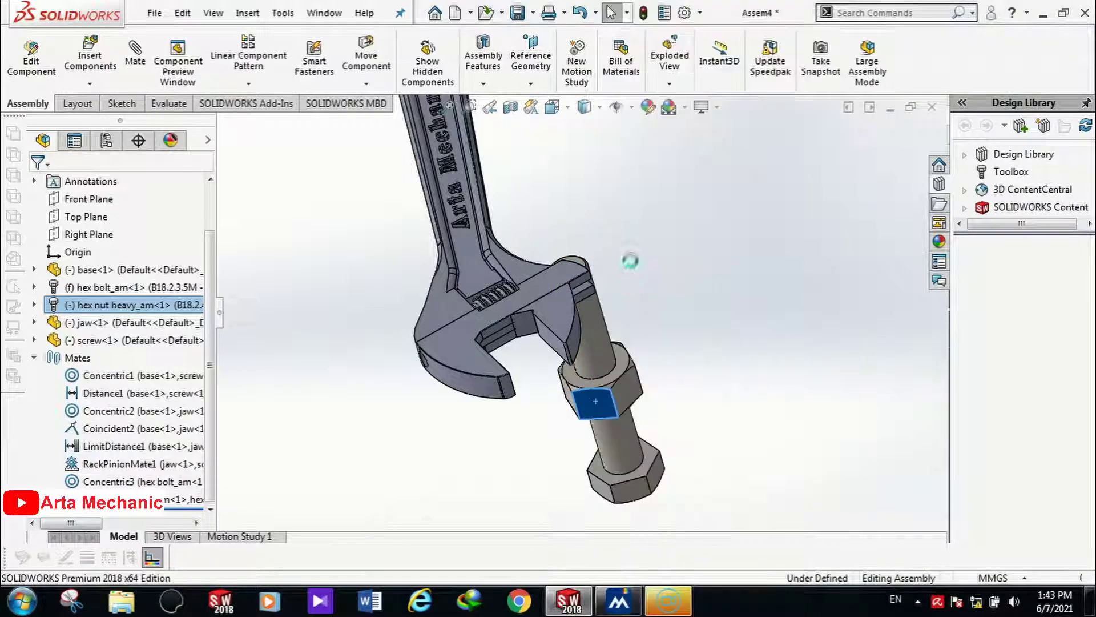
Step: Add a coincident mate between the spanner base's flat face and the nut's top face
left_click(137, 60)
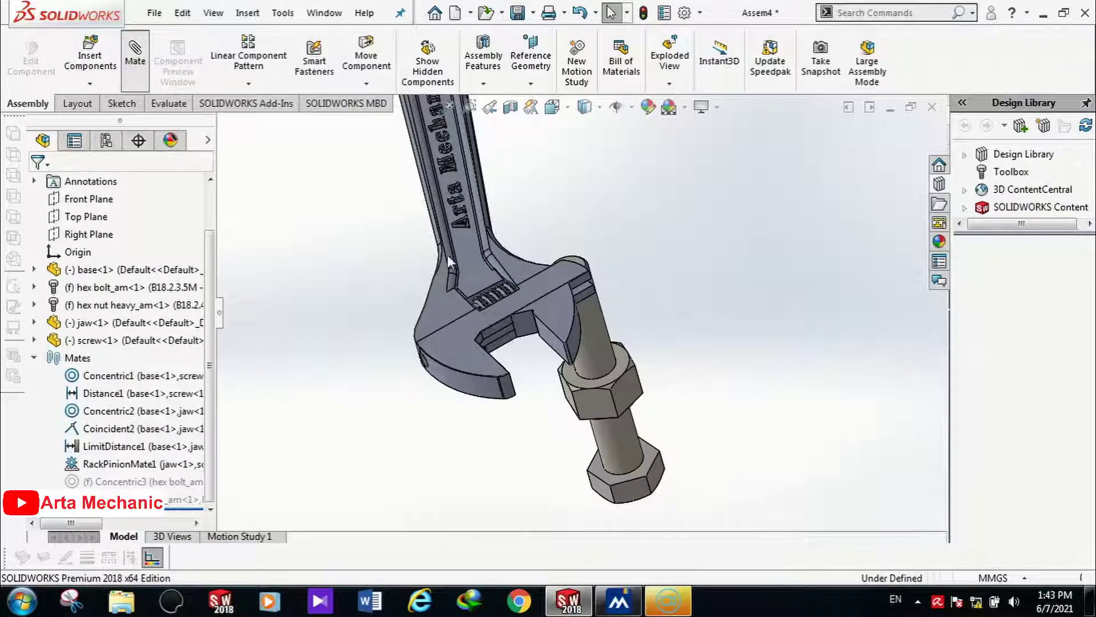
left_click(463, 334)
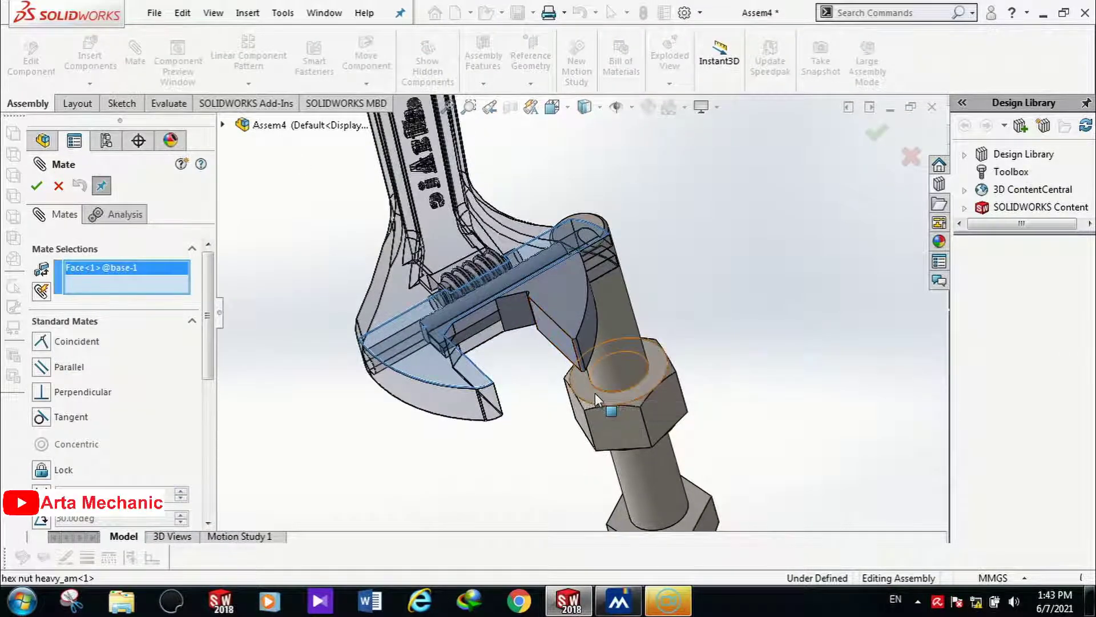
left_click(595, 392)
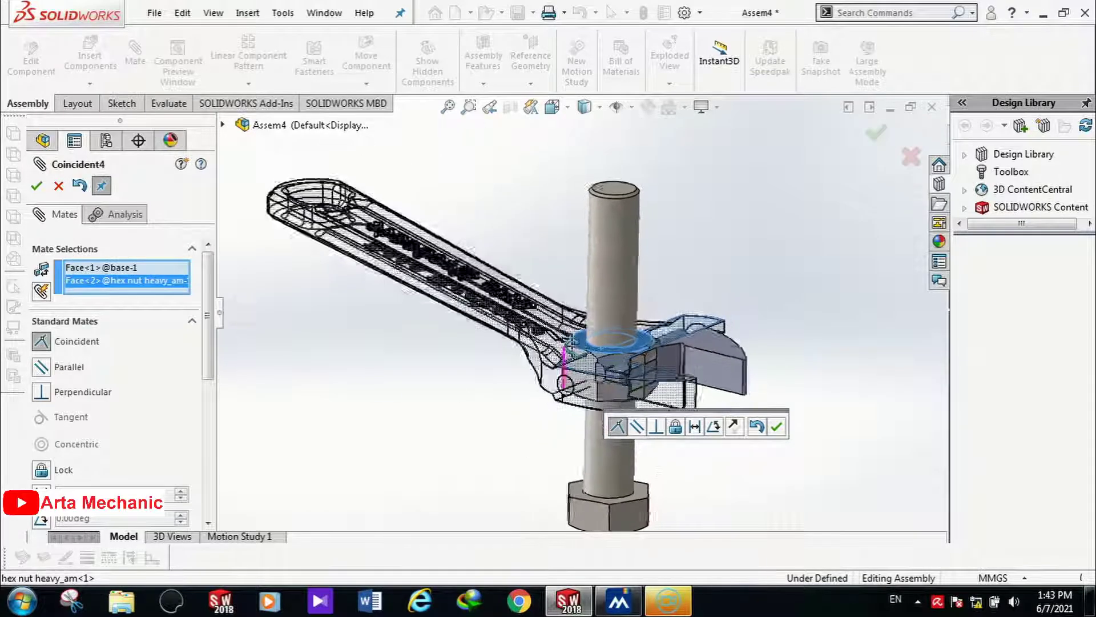
left_click(37, 186)
scroll(533, 369, "up", 3)
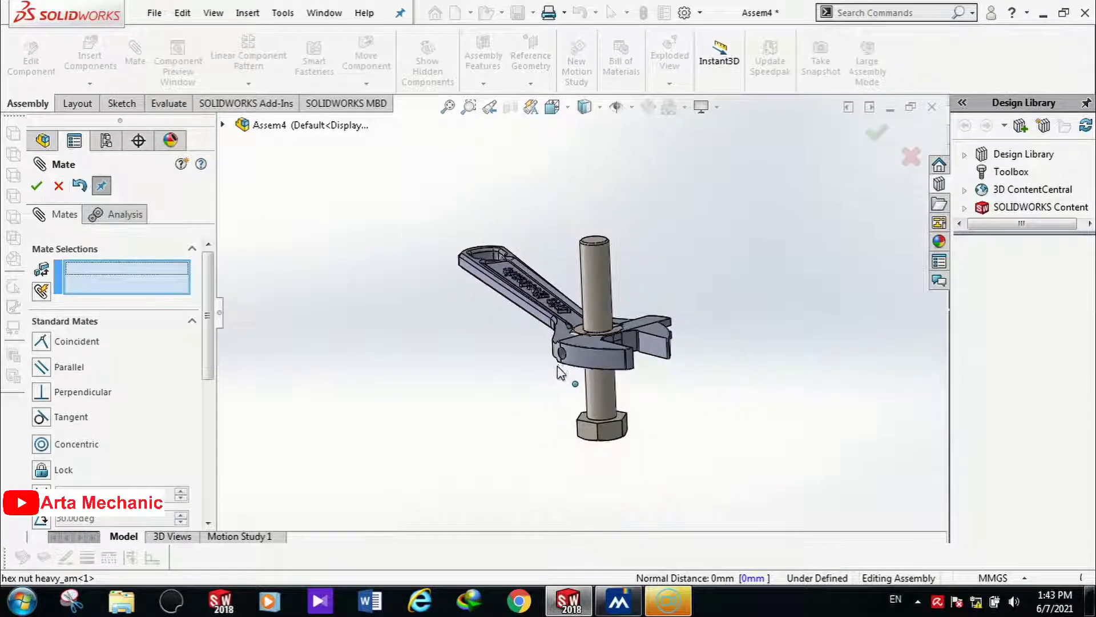
Step: Slide the spanner away from the nut so the nut's side faces are exposed, and close the Mate command
scroll(556, 369, "down", 4)
left_click_drag(657, 338, 585, 326)
middle_click_drag(482, 319, 548, 423)
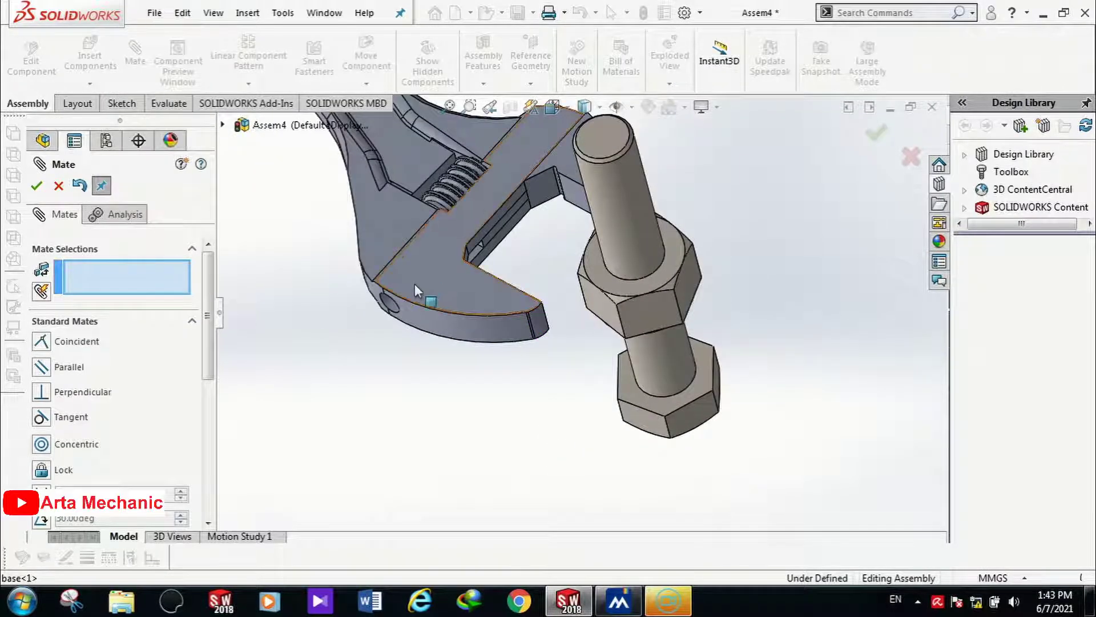
scroll(498, 283, "up", 3)
middle_click_drag(499, 283, 369, 277)
left_click(60, 187)
Step: Float the hex nut so it can move on the bolt again
scroll(574, 315, "down", 4)
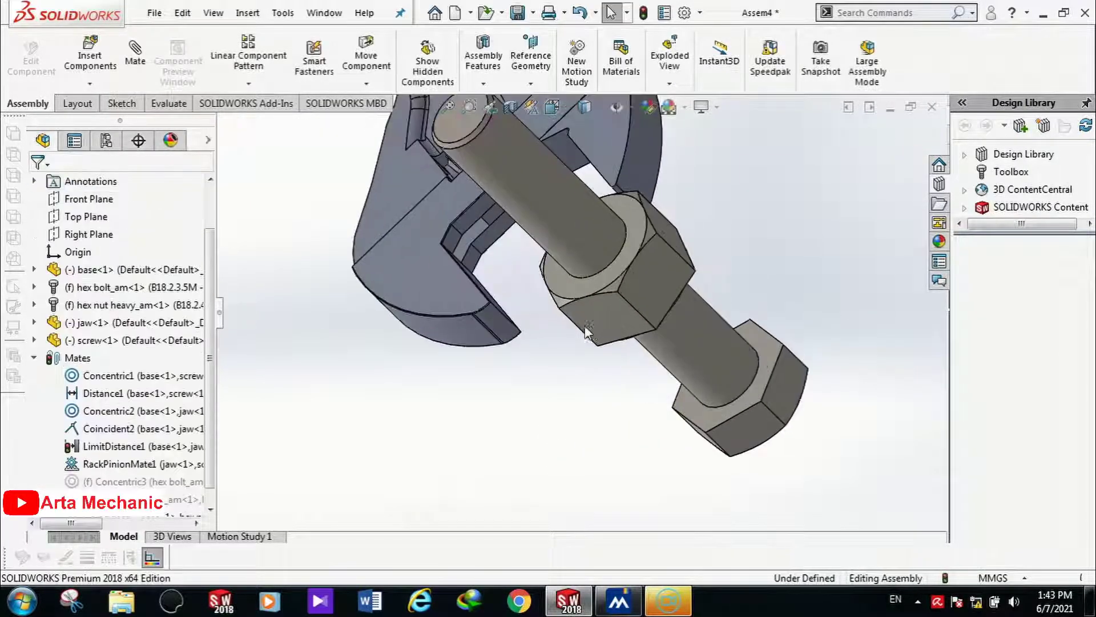
middle_click_drag(583, 325, 609, 258)
right_click(547, 317)
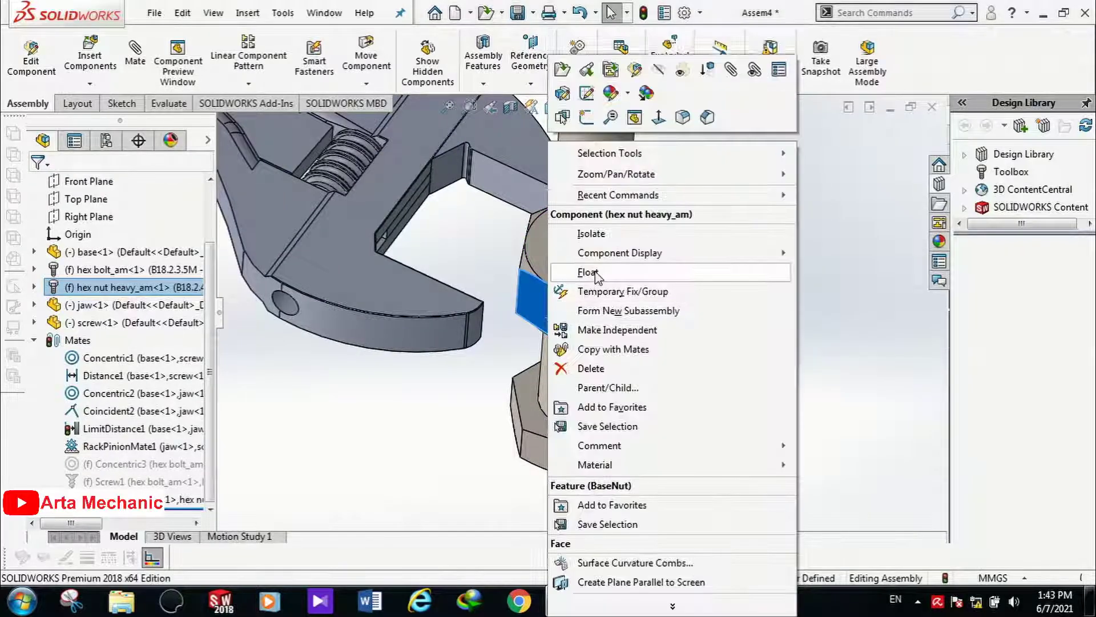
left_click(588, 272)
scroll(465, 391, "up", 5)
middle_click_drag(465, 379, 416, 409)
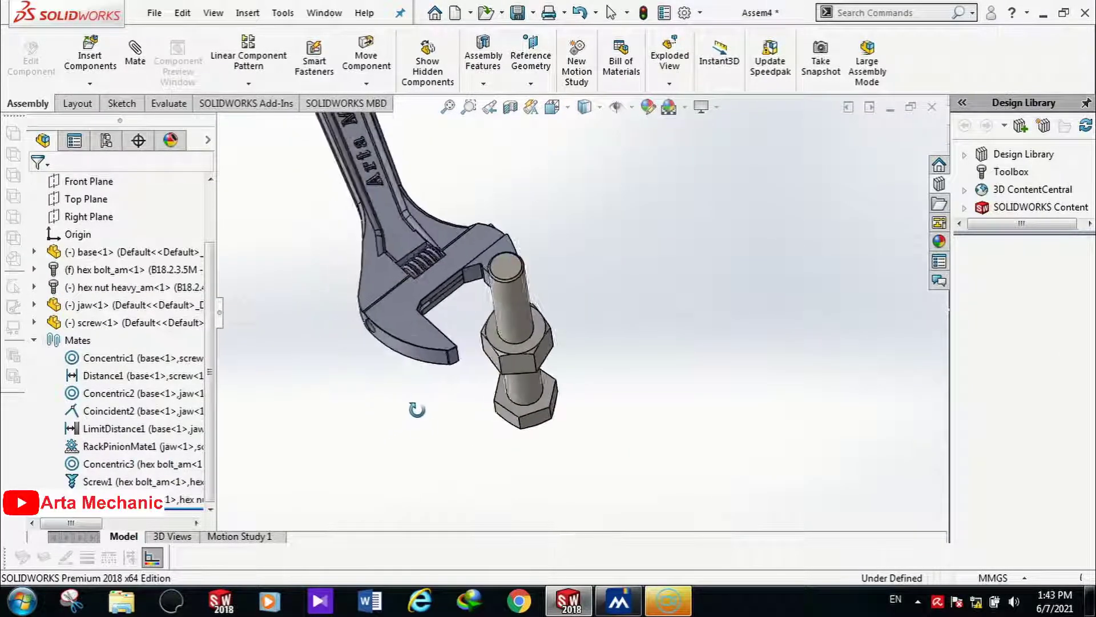
Step: Add a coincident mate between a flat side of the hex nut and the inner gripping face of the spanner base's fixed jaw
left_click(133, 56)
scroll(491, 348, "down", 4)
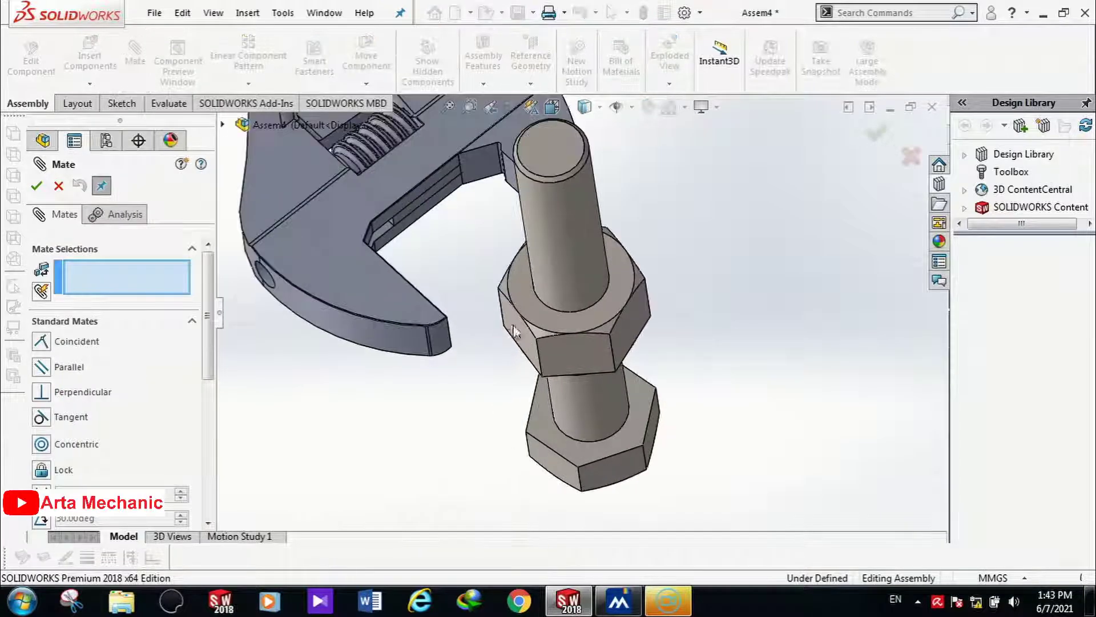
left_click(516, 322)
middle_click_drag(516, 322, 452, 271)
left_click(456, 259)
scroll(474, 371, "up", 6)
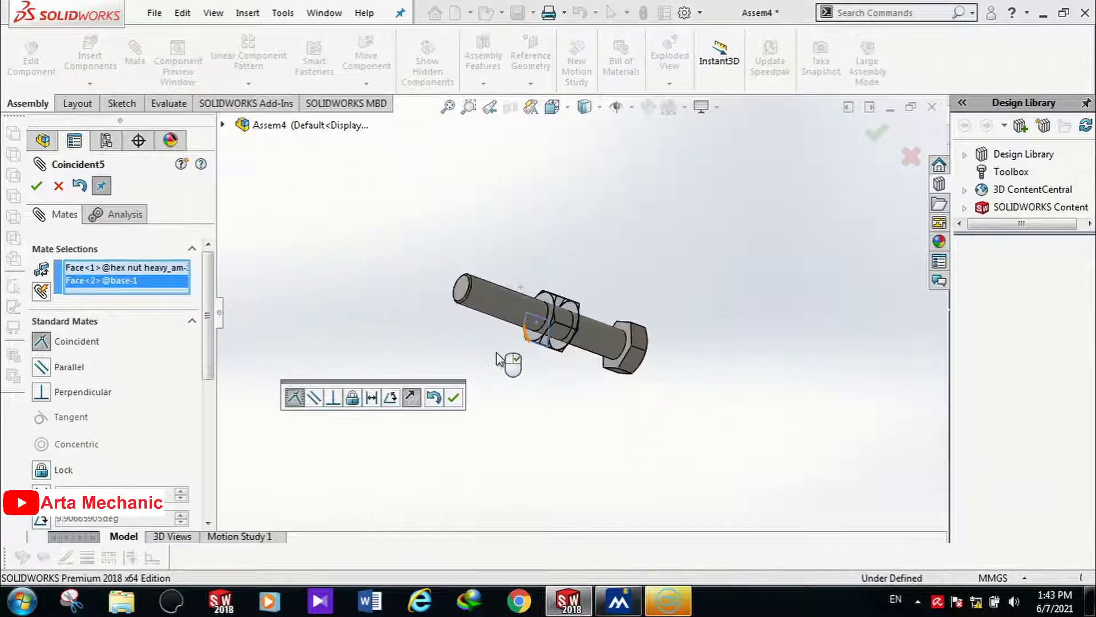
scroll(571, 312, "up", 8)
middle_click_drag(591, 292, 599, 262)
left_click(36, 187)
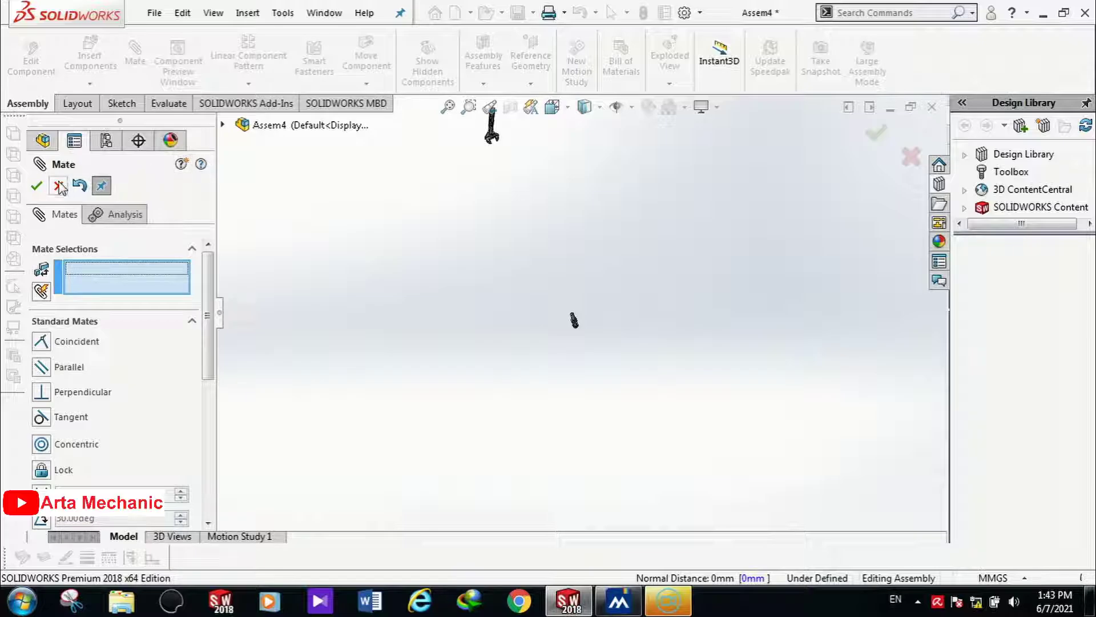
left_click(59, 186)
Step: Bring the distant spanner back beside the nut and bolt, leaving a gap in front of its open jaws
left_click_drag(487, 133, 573, 331)
scroll(576, 323, "down", 8)
middle_click_drag(574, 325, 563, 321)
scroll(609, 270, "down", 5)
mouse_move(595, 285)
middle_mouse_down()
mouse_move(614, 257)
mouse_move(594, 289)
middle_mouse_up()
middle_click_drag(530, 376, 531, 417)
left_click_drag(490, 274, 576, 270)
left_click(543, 317)
left_click(536, 299)
middle_click_drag(513, 323, 507, 294)
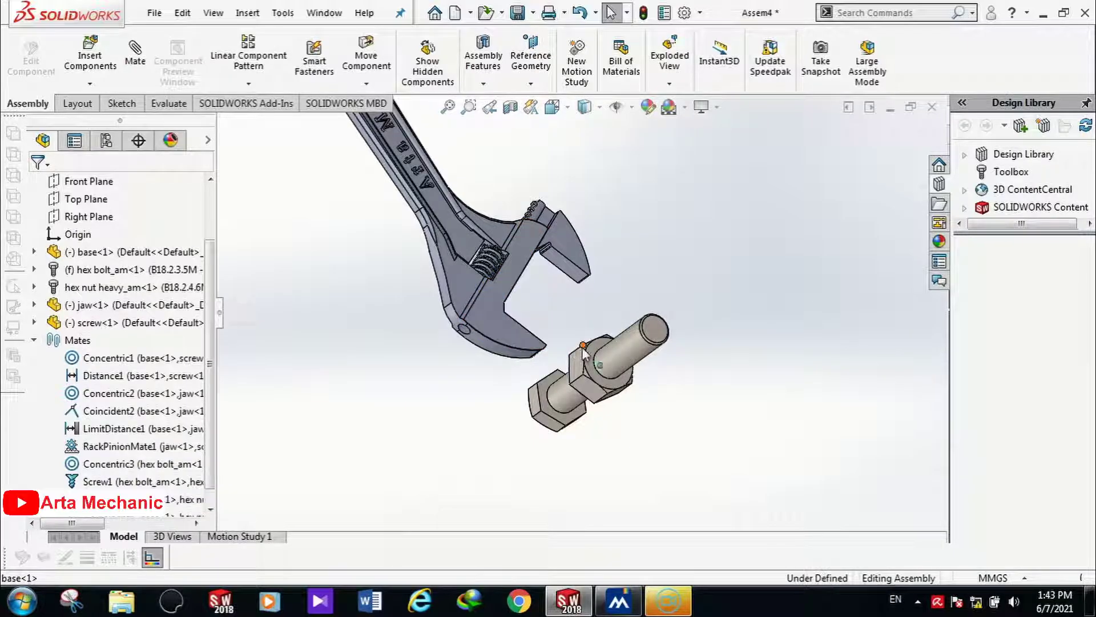
left_click_drag(482, 310, 460, 391)
left_click(459, 391)
middle_click_drag(459, 391, 433, 332)
Step: Add a limit distance mate between the spanner base's throat face and the nut's side edge, with maximum 150 mm and minimum 0 mm
left_click(135, 54)
scroll(608, 345, "down", 6)
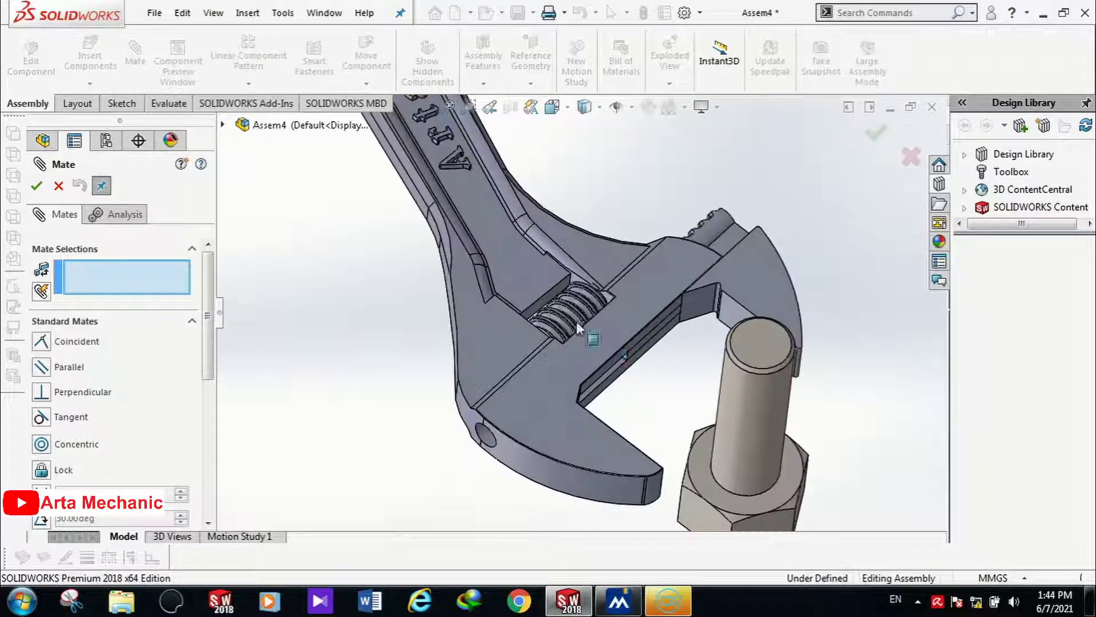
scroll(609, 344, "up", 6)
left_click(615, 368)
middle_click_drag(616, 368, 659, 423)
scroll(651, 423, "down", 2)
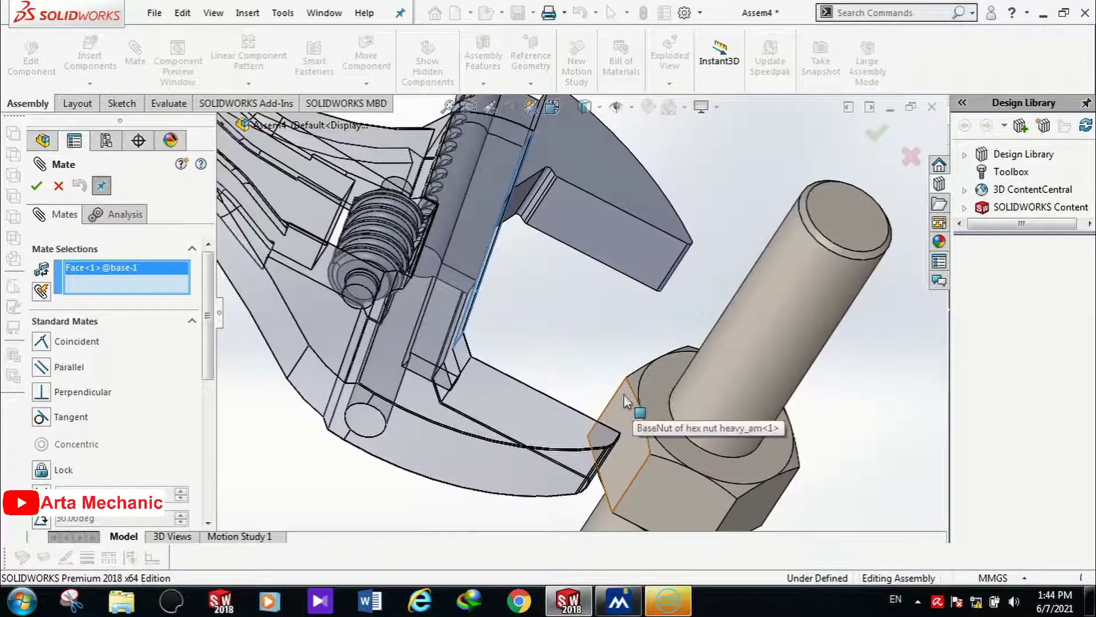
left_click(617, 393)
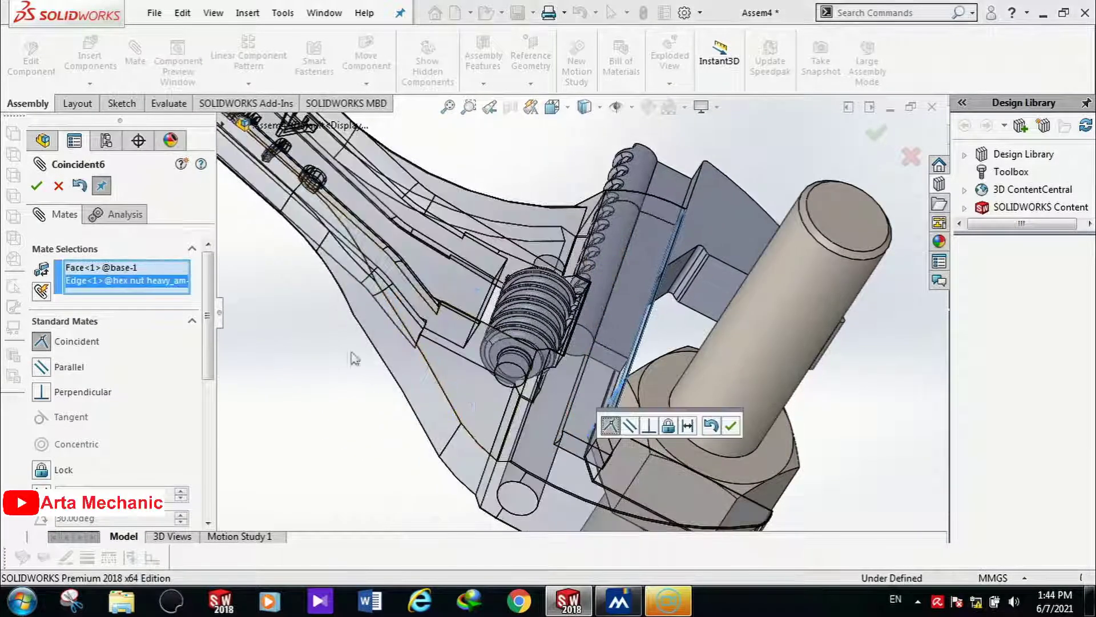
scroll(114, 348, "down", 5)
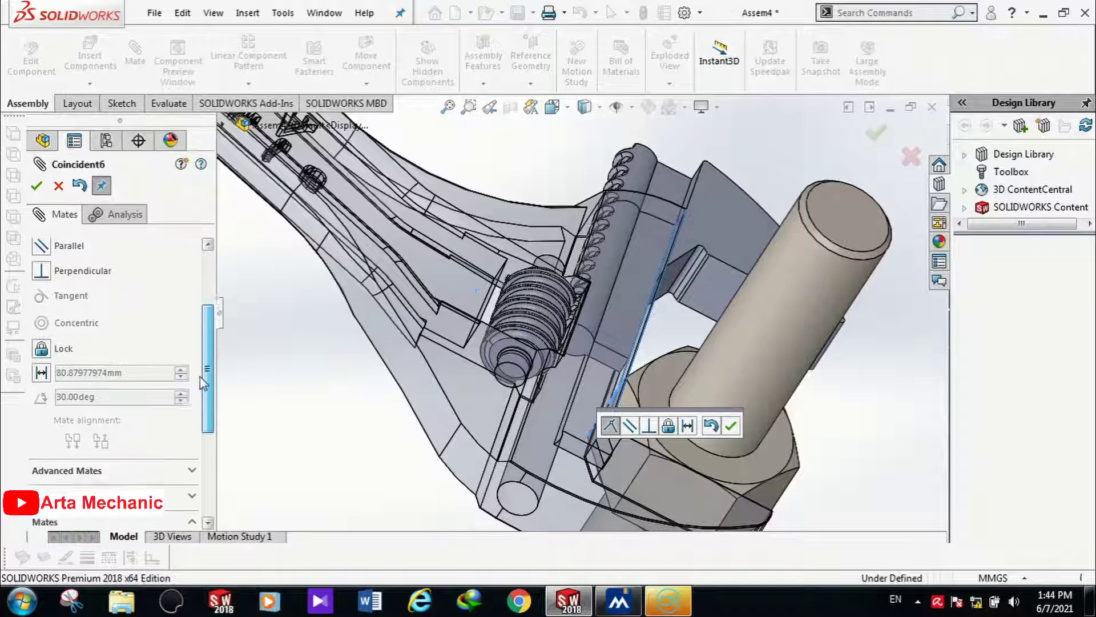
left_click(41, 358)
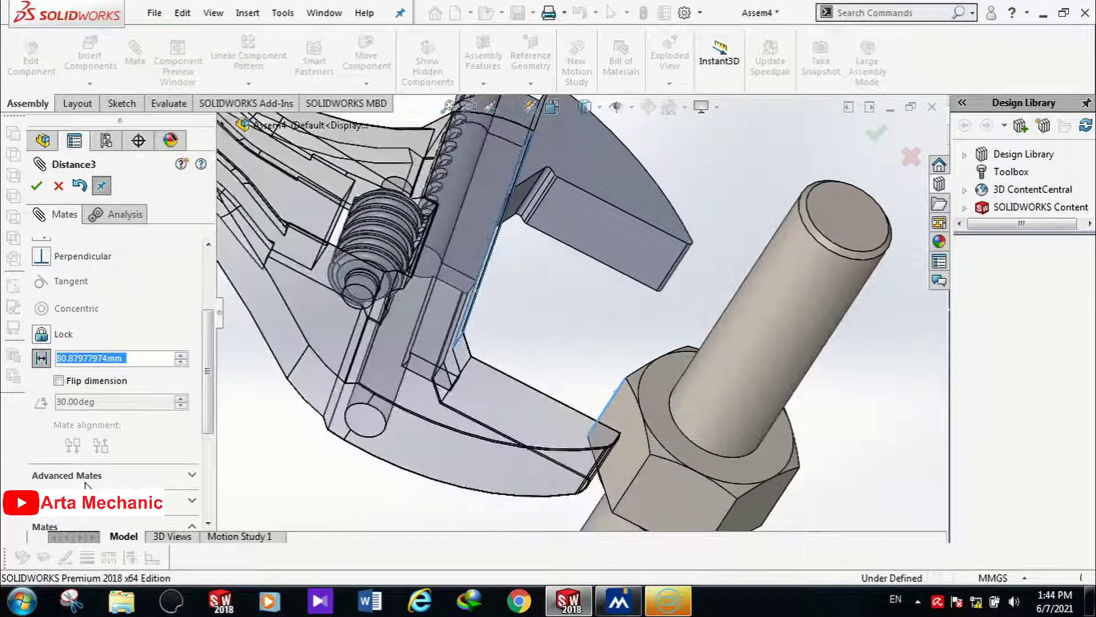
scroll(85, 484, "down", 3)
scroll(194, 417, "up", 3)
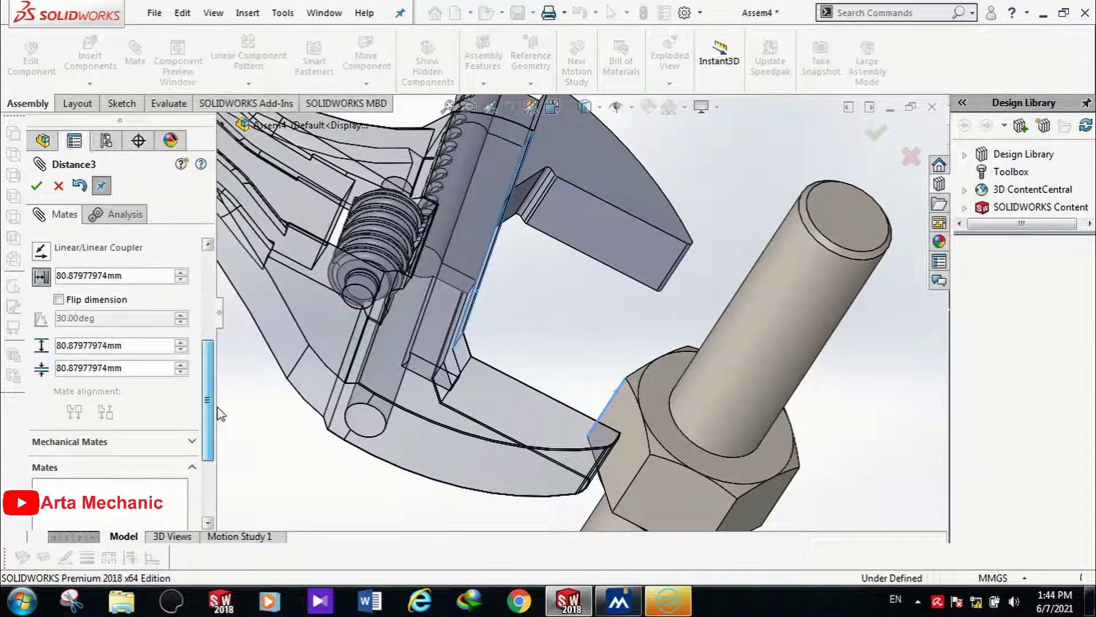
double_click(105, 345)
right_click(105, 344)
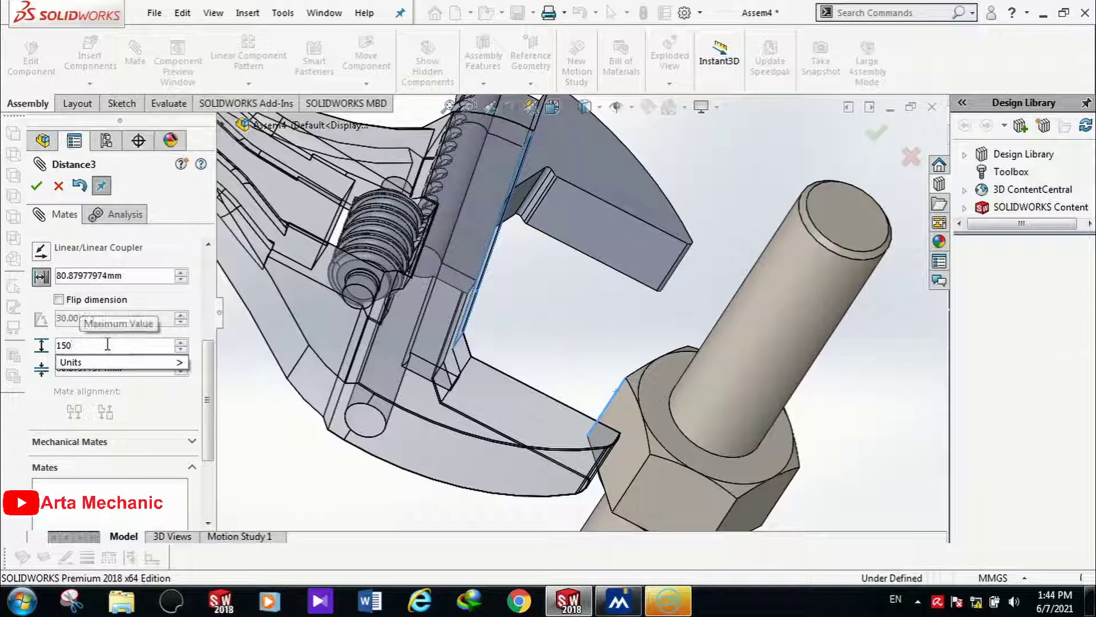
key("Escape")
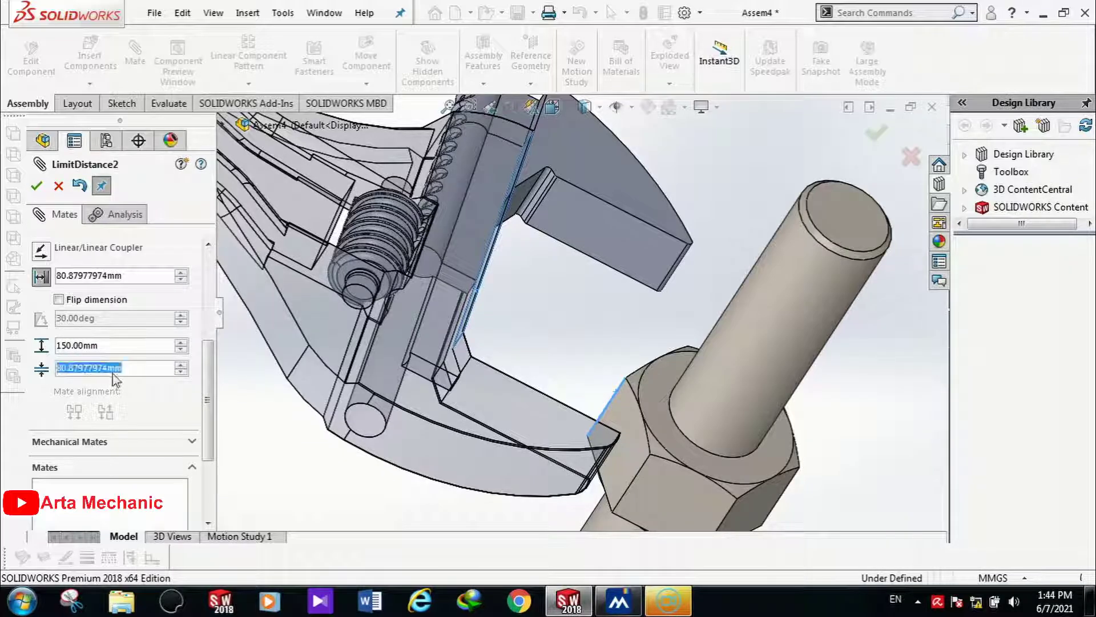
type("0")
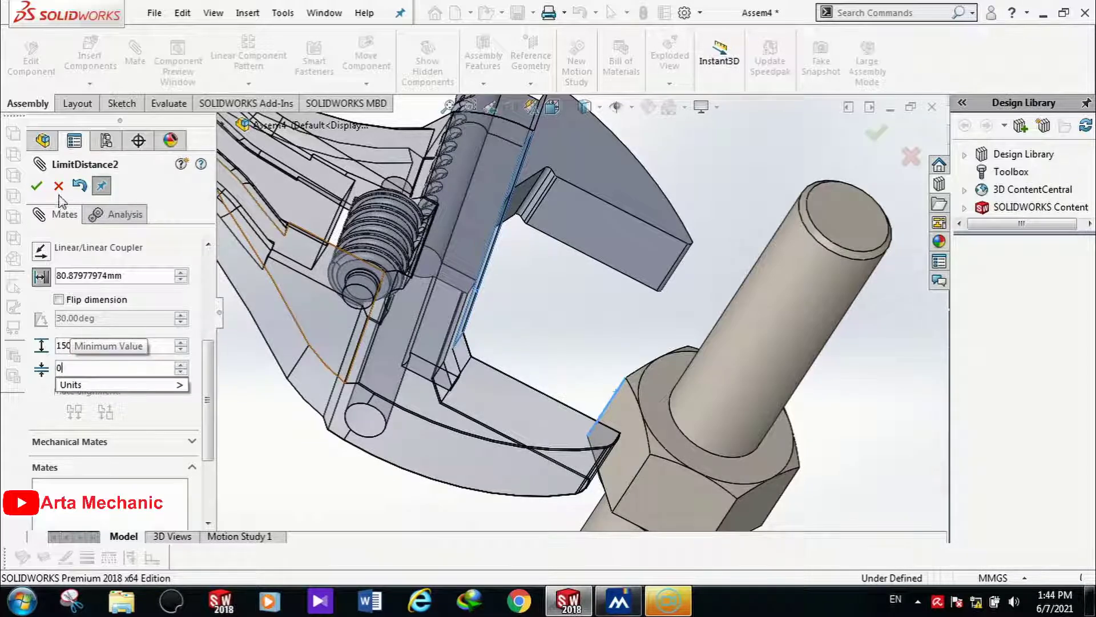
left_click(37, 186)
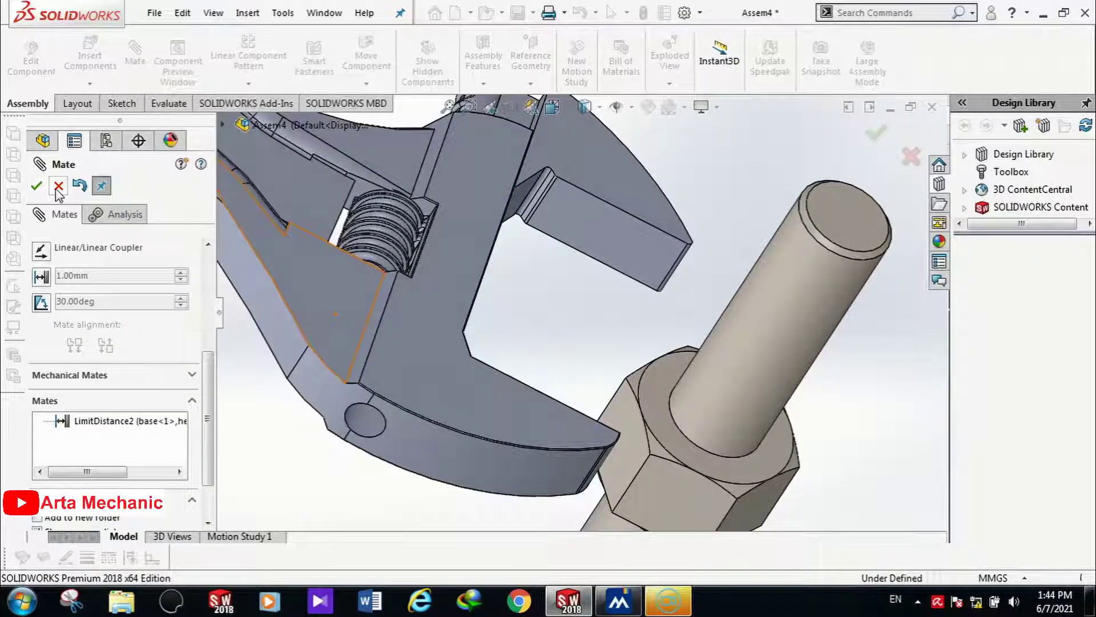
left_click(57, 187)
Step: Slide the spanner away from the nut and back onto it to test the limit distance mate
scroll(357, 286, "up", 3)
left_click_drag(479, 330, 361, 317)
middle_click_drag(699, 315, 710, 348)
left_click(793, 303)
middle_click_drag(792, 303, 761, 254)
scroll(753, 240, "down", 2)
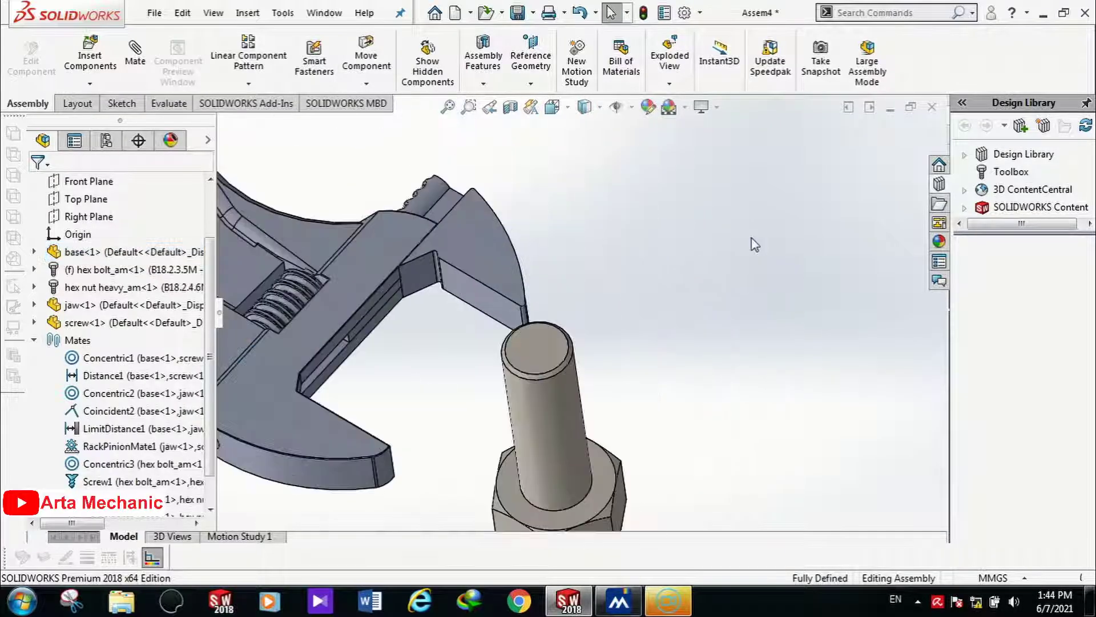
scroll(582, 316, "up", 4)
left_click(472, 356)
left_click_drag(457, 359, 574, 402)
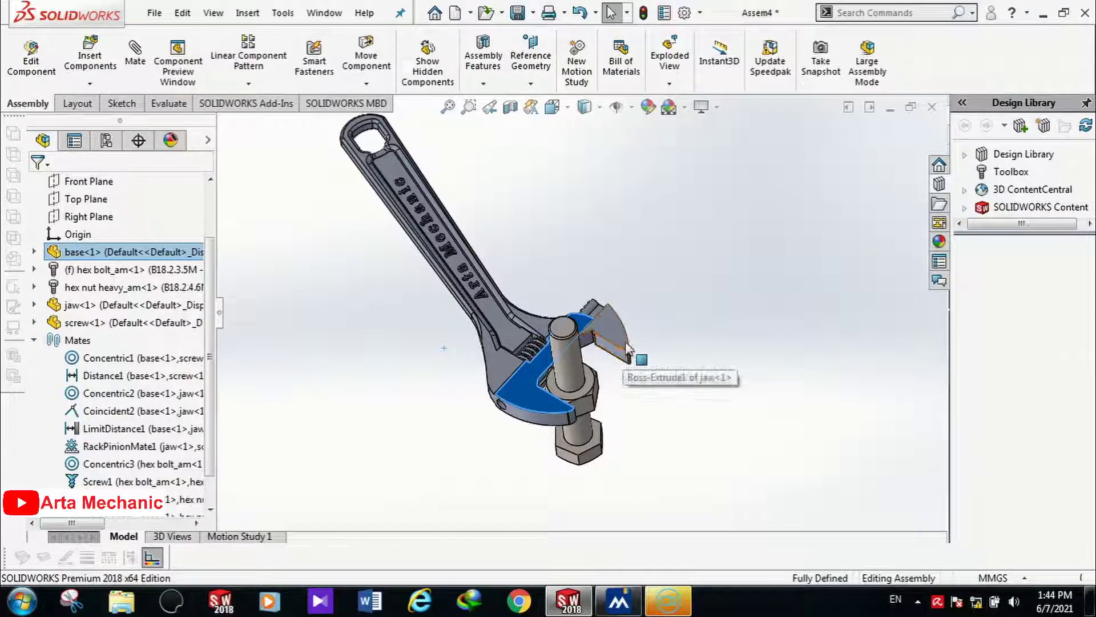
Step: Close the movable jaw against the nut so the spanner grips it
left_click_drag(615, 332, 555, 404)
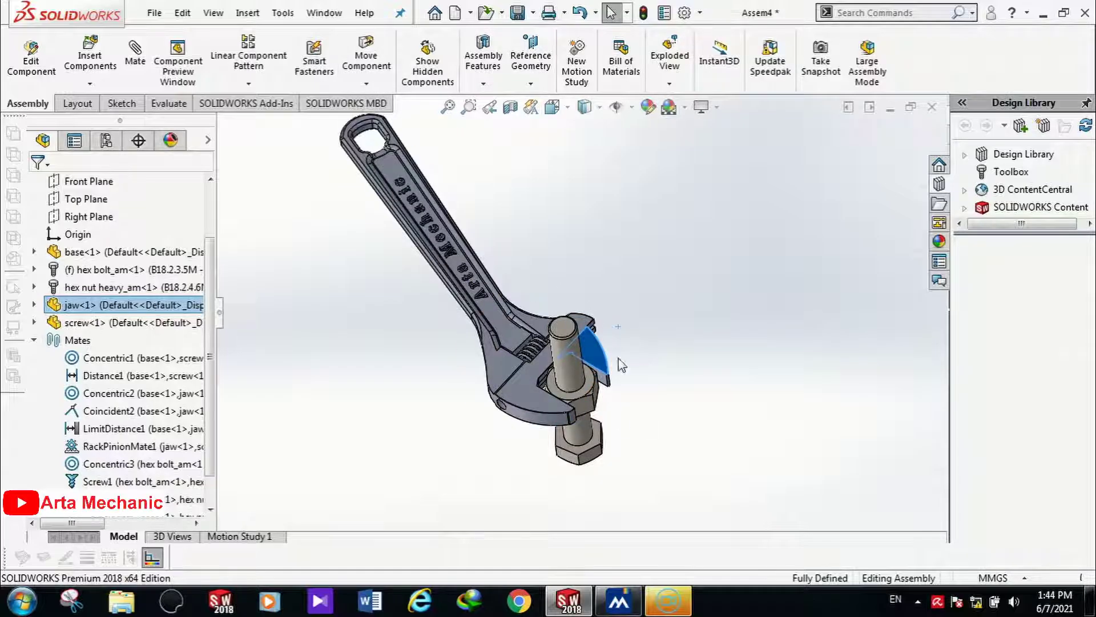
middle_click_drag(562, 329, 625, 320)
left_click(289, 204)
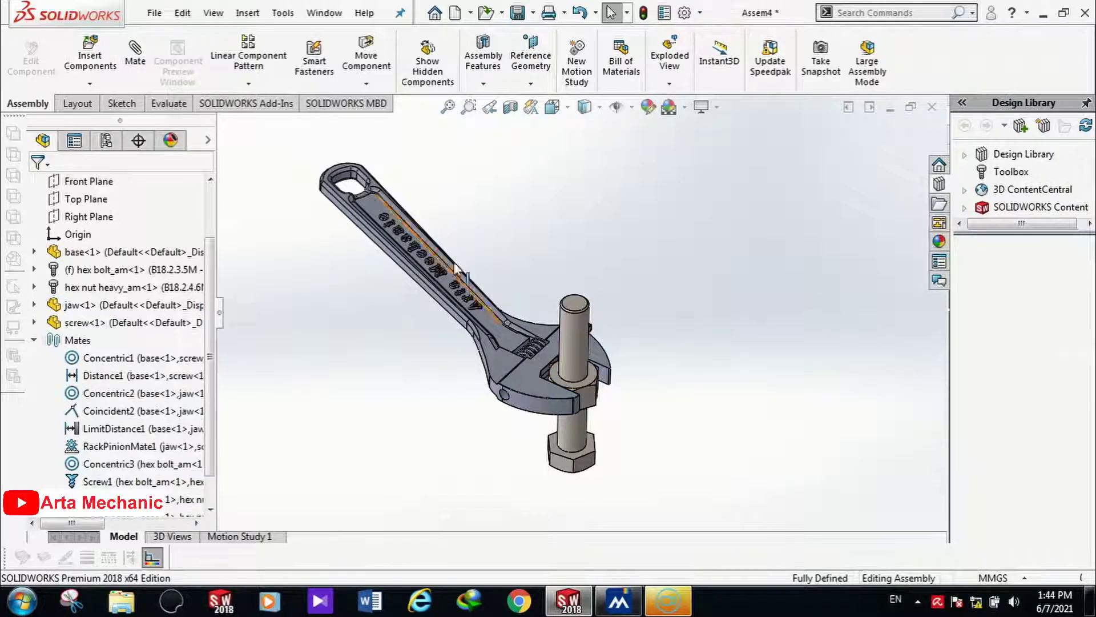
Step: Add a limit distance mate between the bolt head's upper face and the nut's underside, with maximum 150 mm and minimum 0 mm
scroll(599, 468, "down", 5)
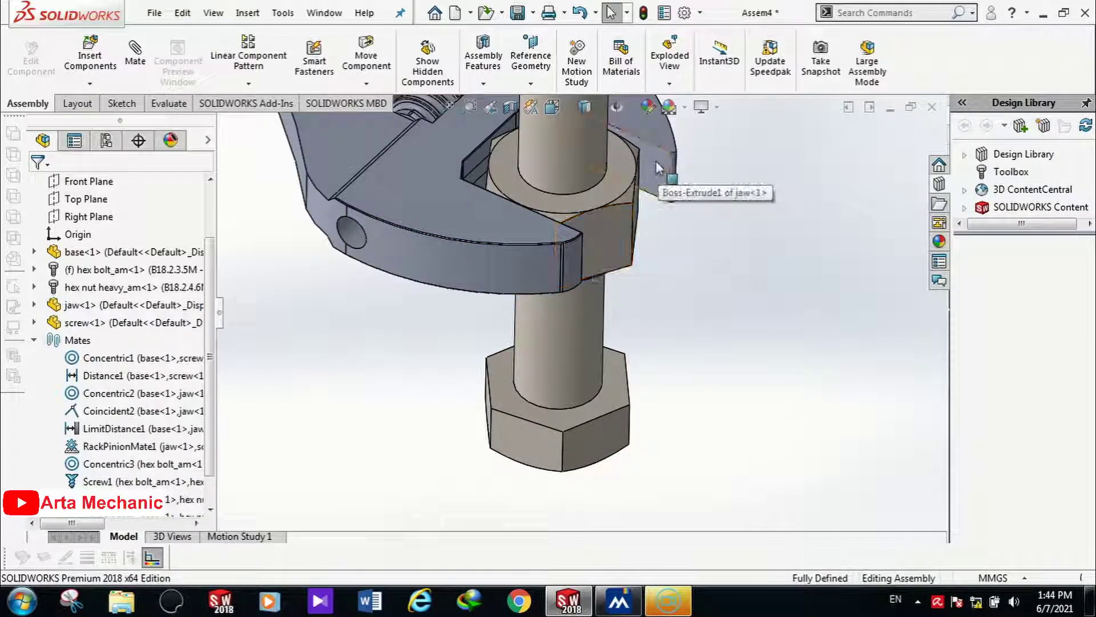
left_click(552, 417)
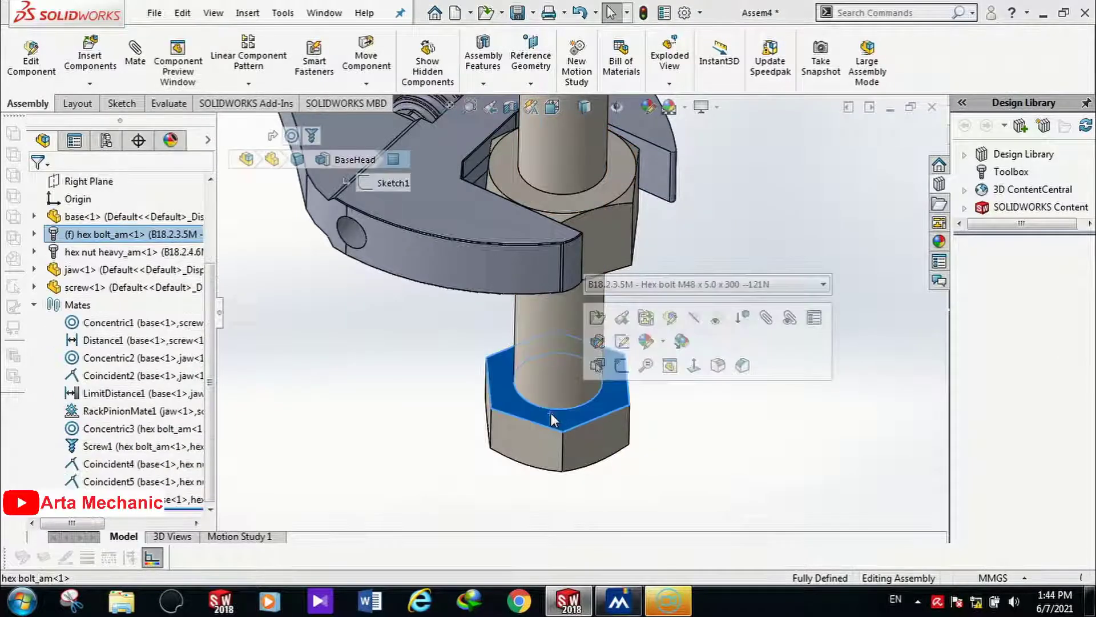
left_click(375, 371)
left_click(135, 60)
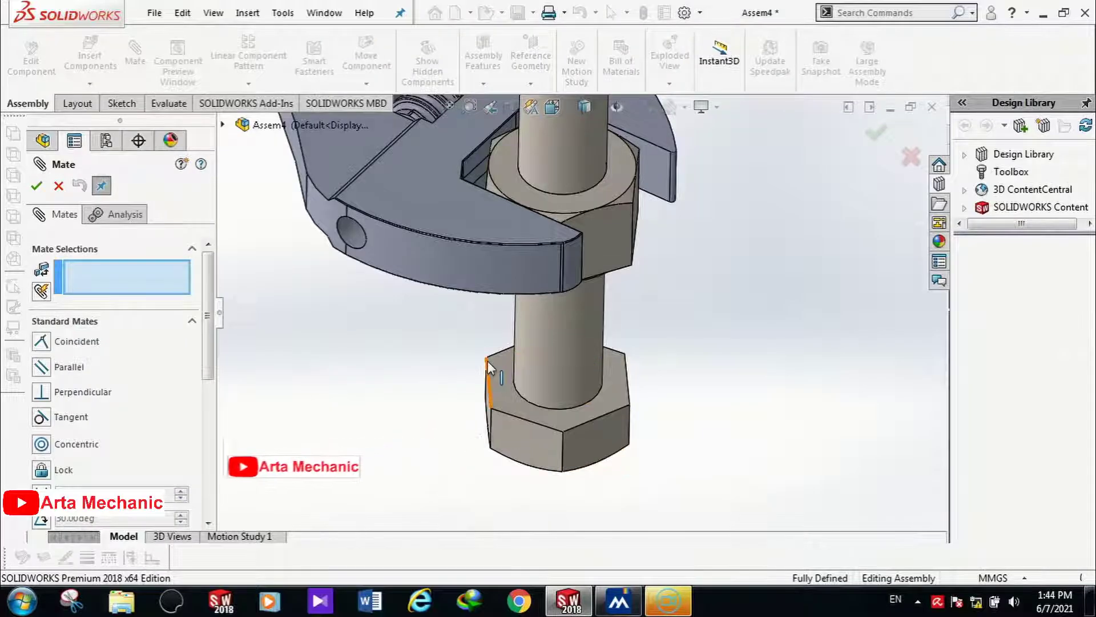
scroll(491, 371, "down", 2)
left_click(542, 399)
scroll(594, 420, "up", 4)
scroll(591, 409, "up", 1)
middle_click_drag(610, 348, 621, 175)
scroll(612, 208, "down", 4)
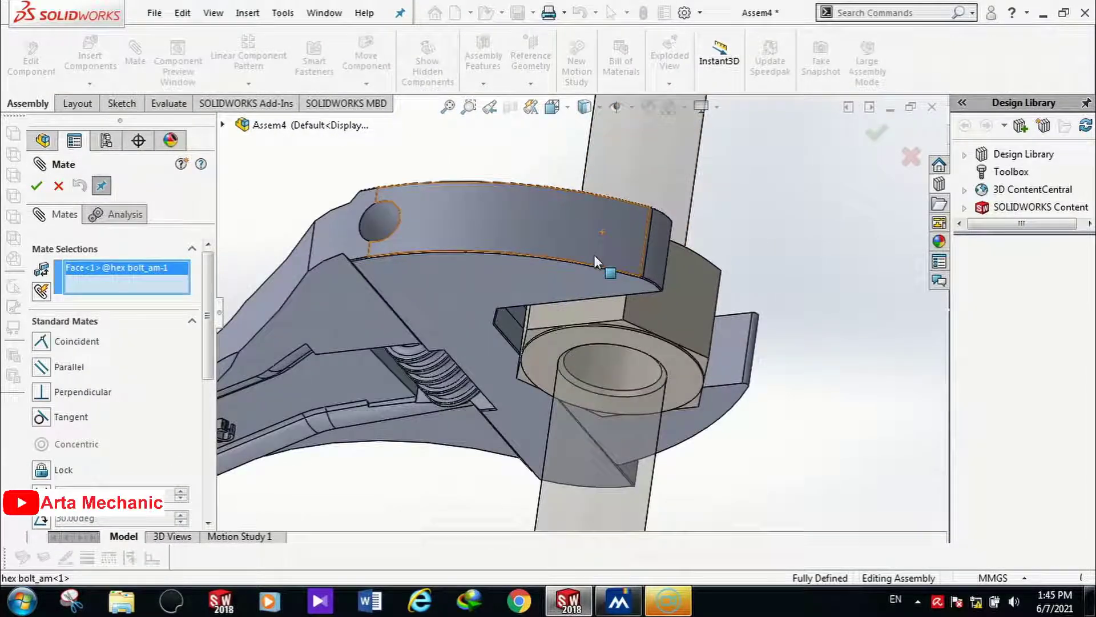
left_click(546, 347)
scroll(565, 382, "up", 5)
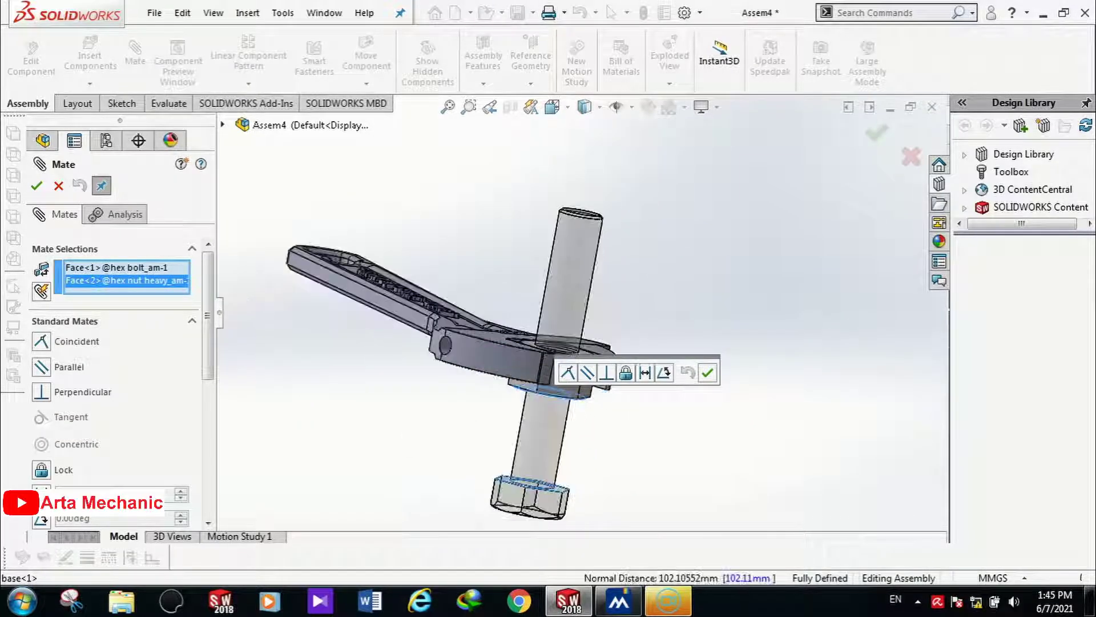
left_click(41, 492)
left_click_drag(210, 363, 210, 439)
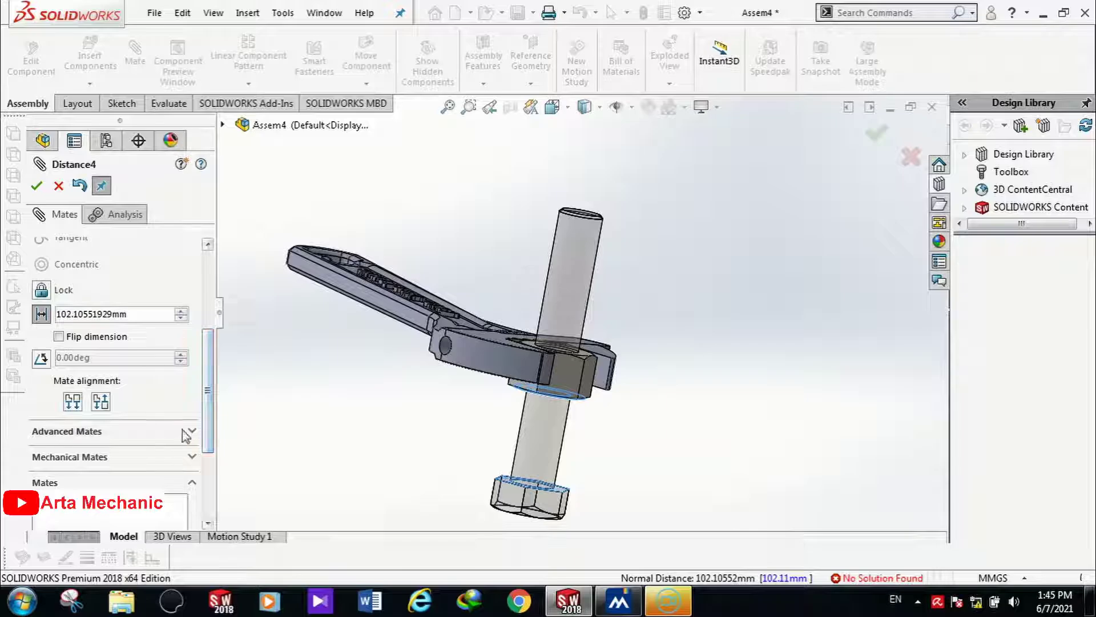
left_click(186, 435)
double_click(84, 263)
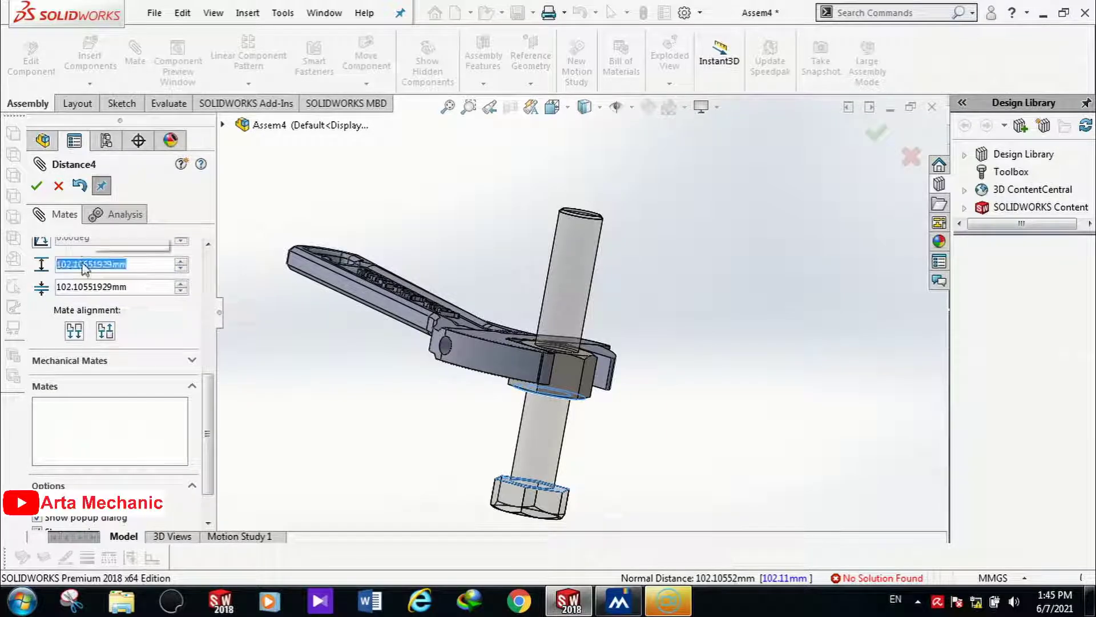
type("150")
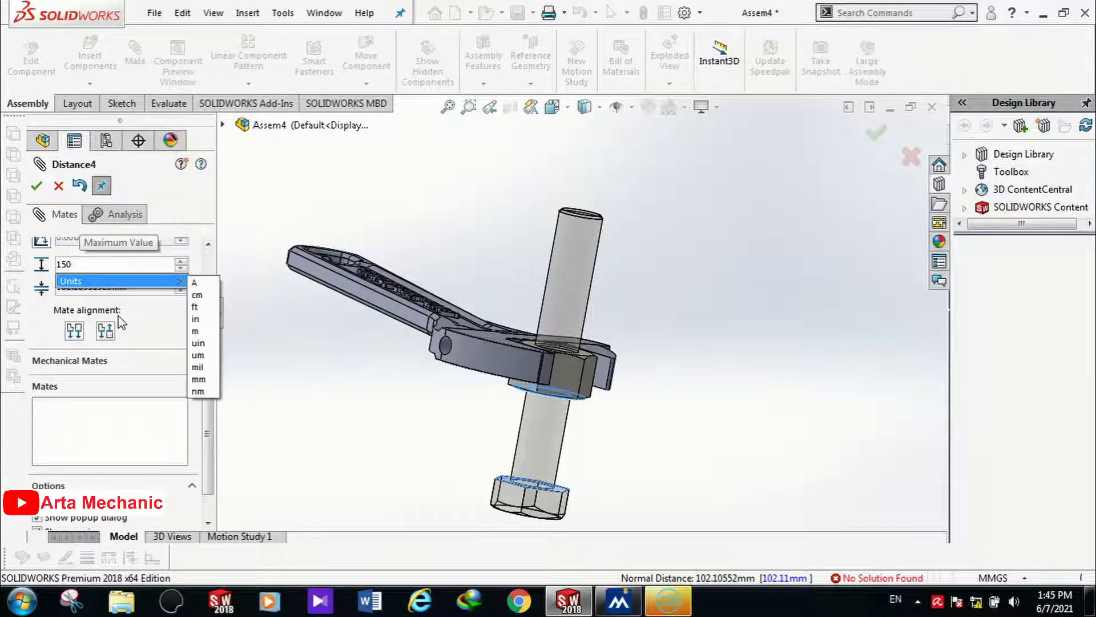
left_click(118, 287)
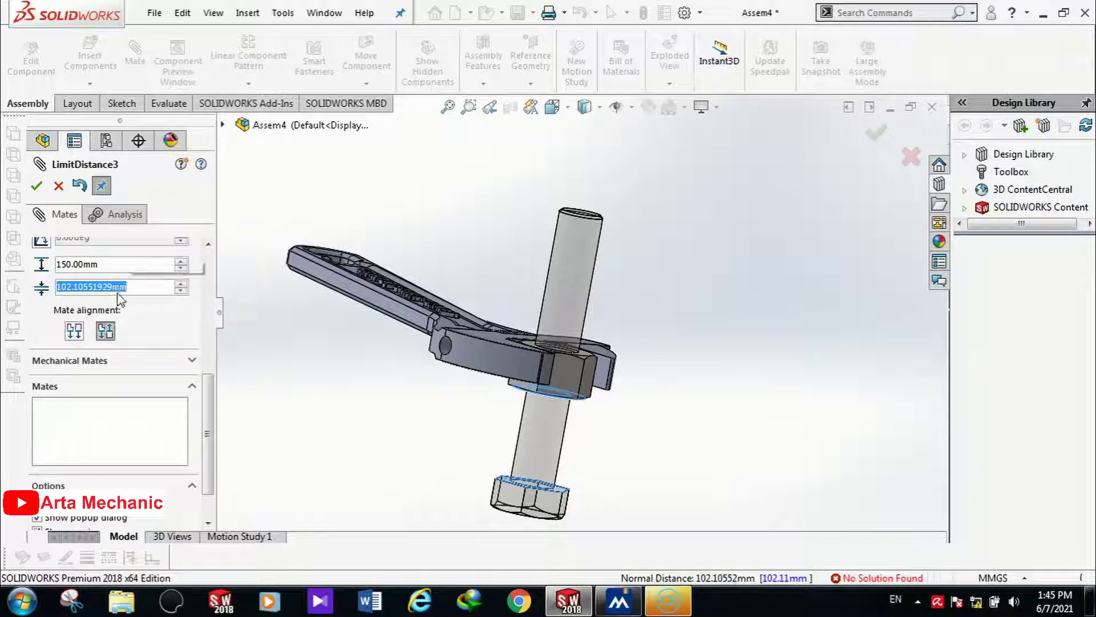
type("0")
key("Return")
left_click(38, 186)
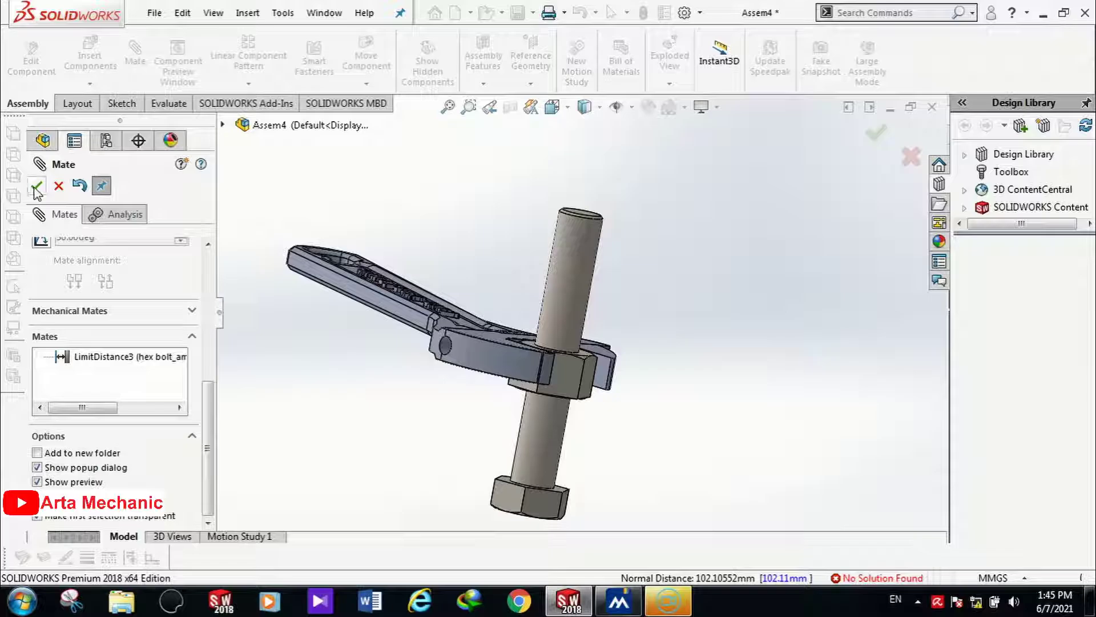
left_click(36, 187)
Step: Save the assembly
left_click_drag(475, 279, 534, 329)
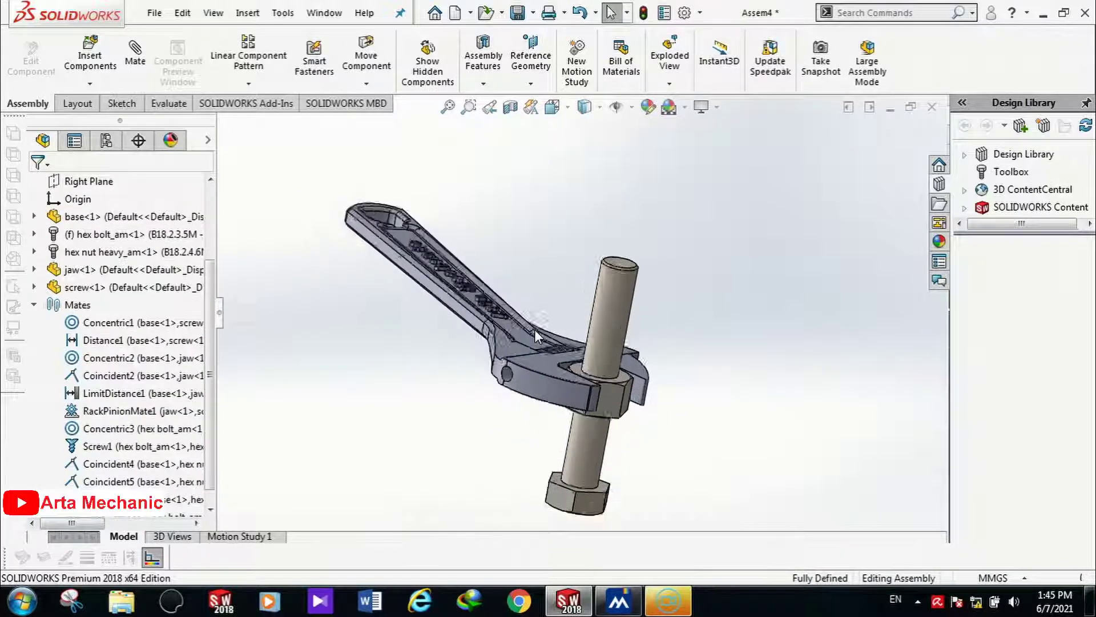
scroll(535, 328, "down", 2)
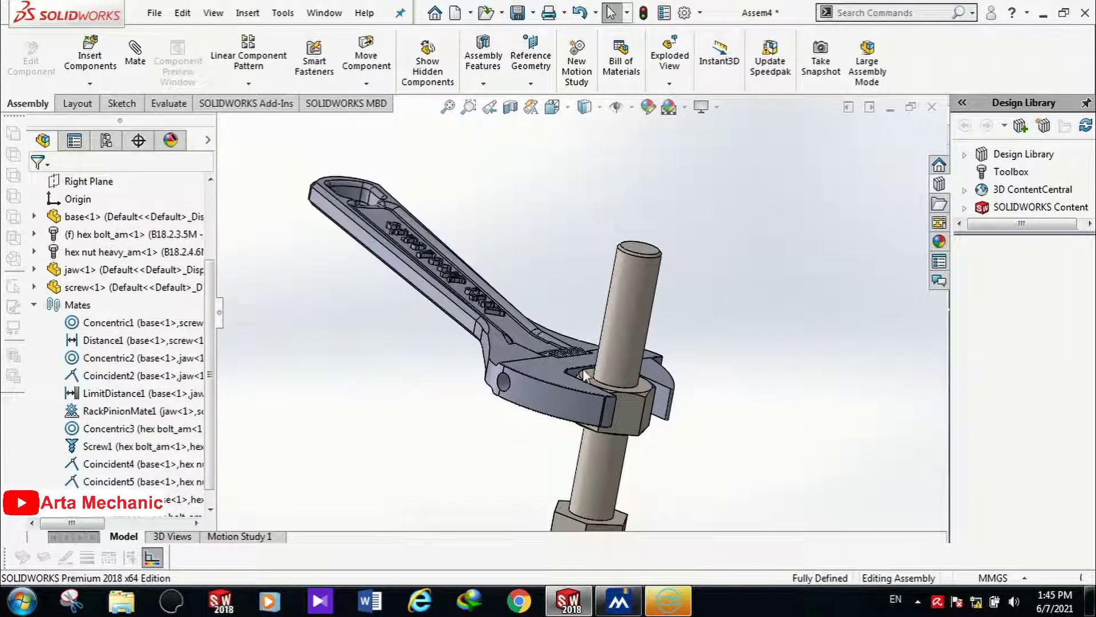
left_click(517, 12)
left_click(806, 531)
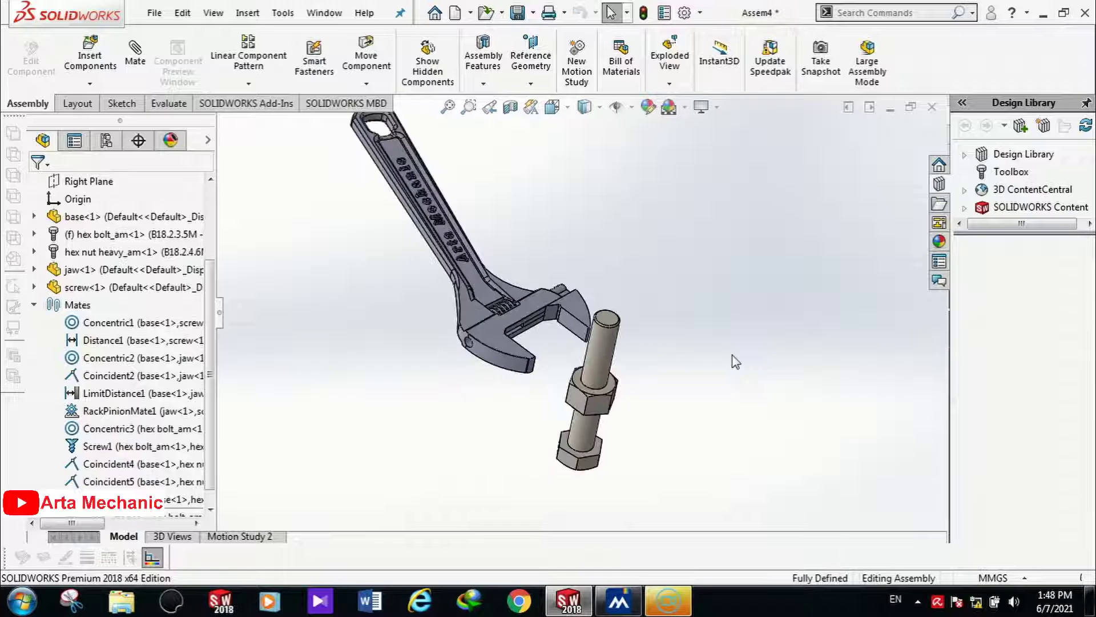
Step: Open Motion Study 2 and find the distance row of the spanner-to-nut limit mate, LimitDistance2, in the timeline
mouse_move(674, 331)
middle_mouse_down()
mouse_move(647, 330)
mouse_move(672, 314)
middle_mouse_up()
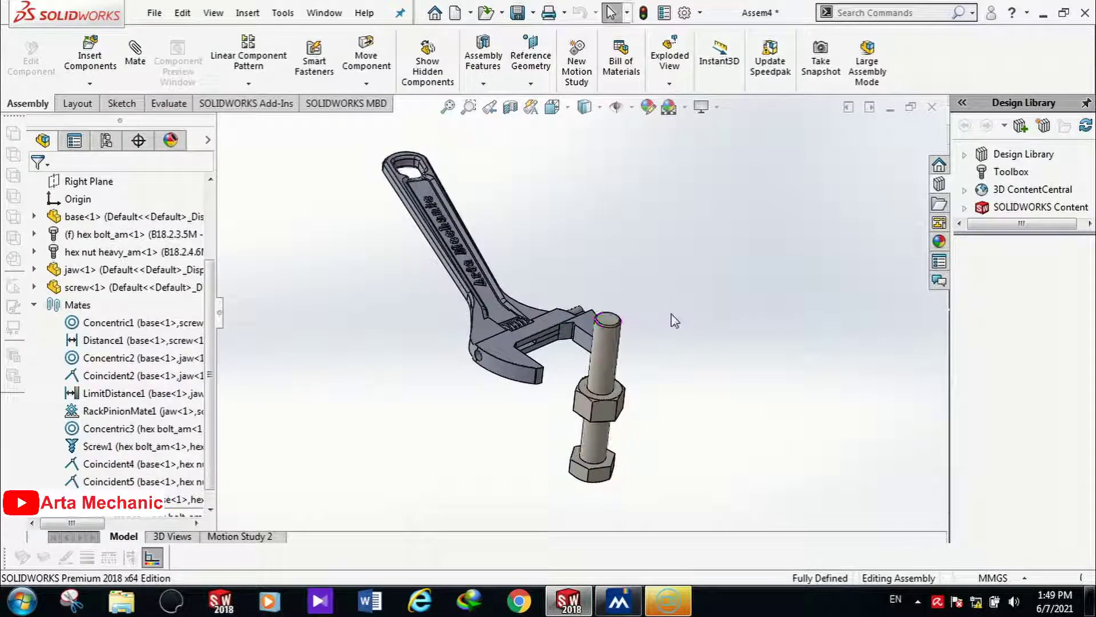
left_click(247, 538)
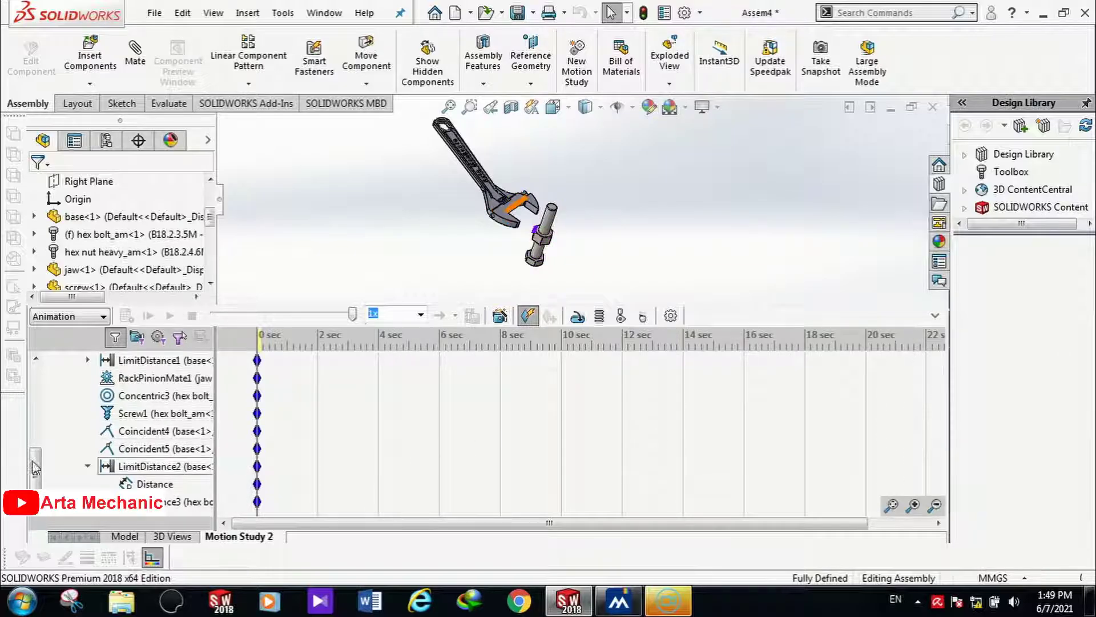
left_click_drag(33, 478, 72, 475)
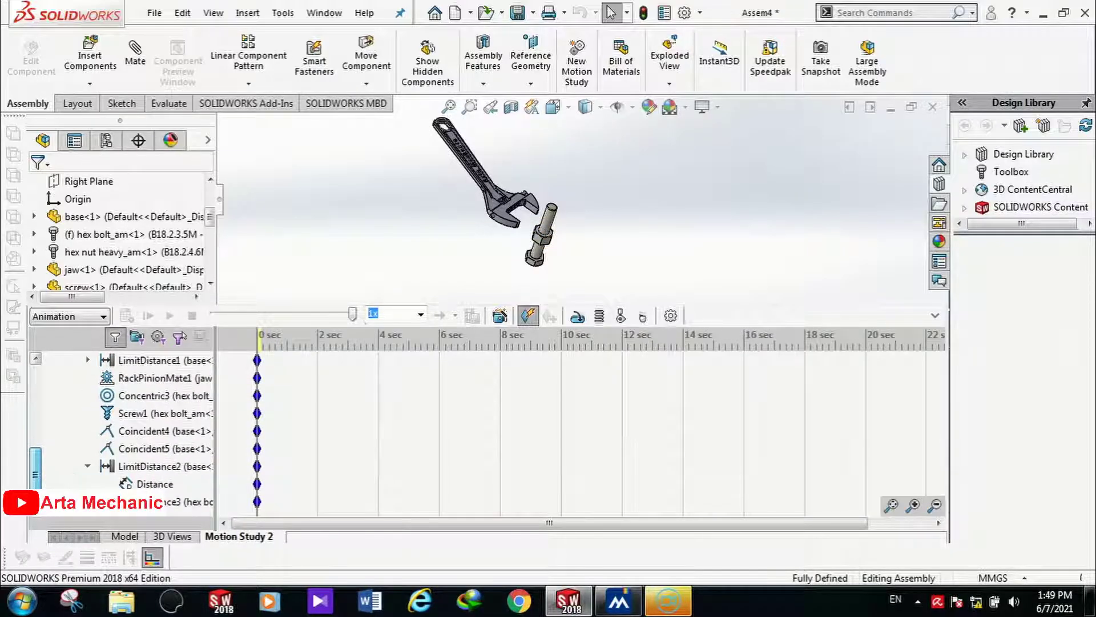
left_click(257, 484)
left_click(257, 467)
Step: Examine the view, component and mate rows of the motion study's timeline and the spanner's position near the nut
scroll(37, 464, "up", 5)
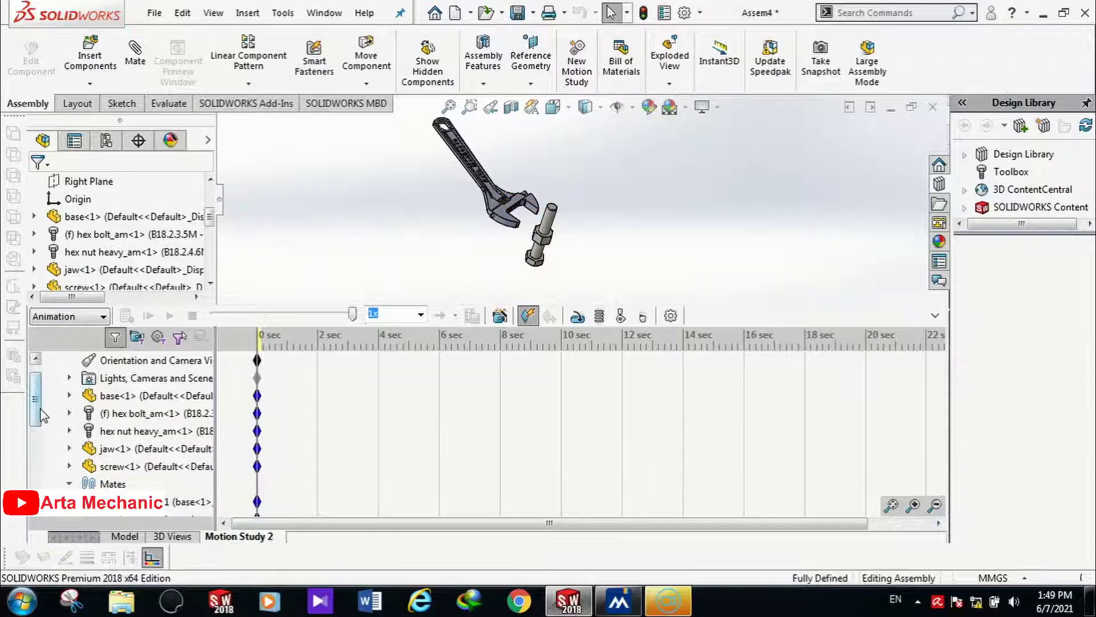
scroll(42, 415, "up", 1)
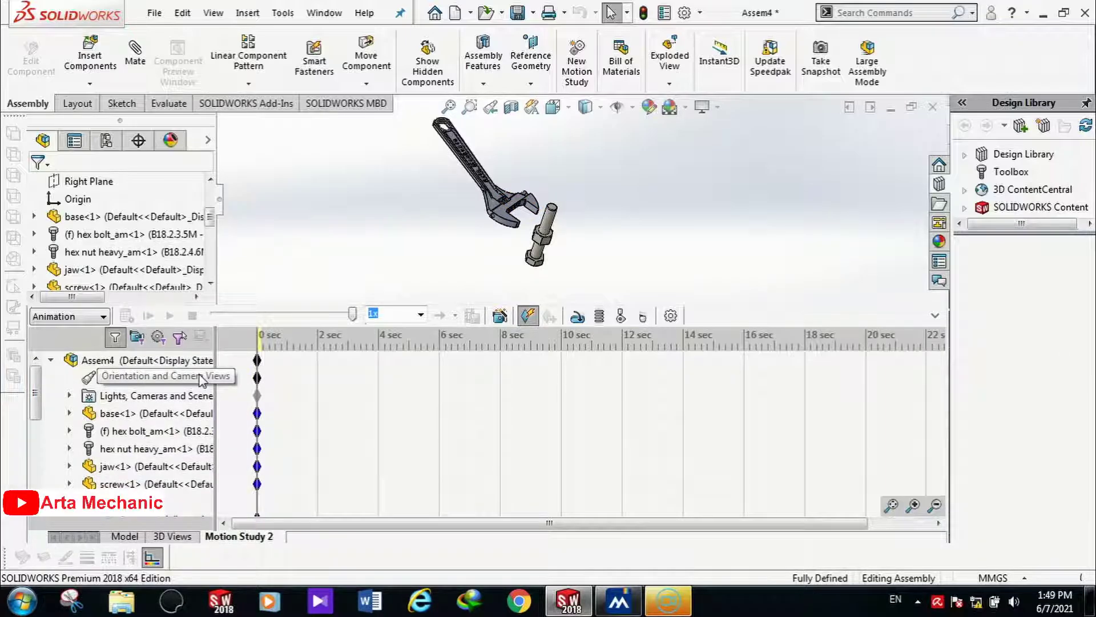
scroll(36, 408, "down", 2)
left_click_drag(35, 408, 37, 462)
scroll(501, 215, "down", 5)
scroll(575, 232, "up", 2)
middle_click_drag(543, 224, 503, 238)
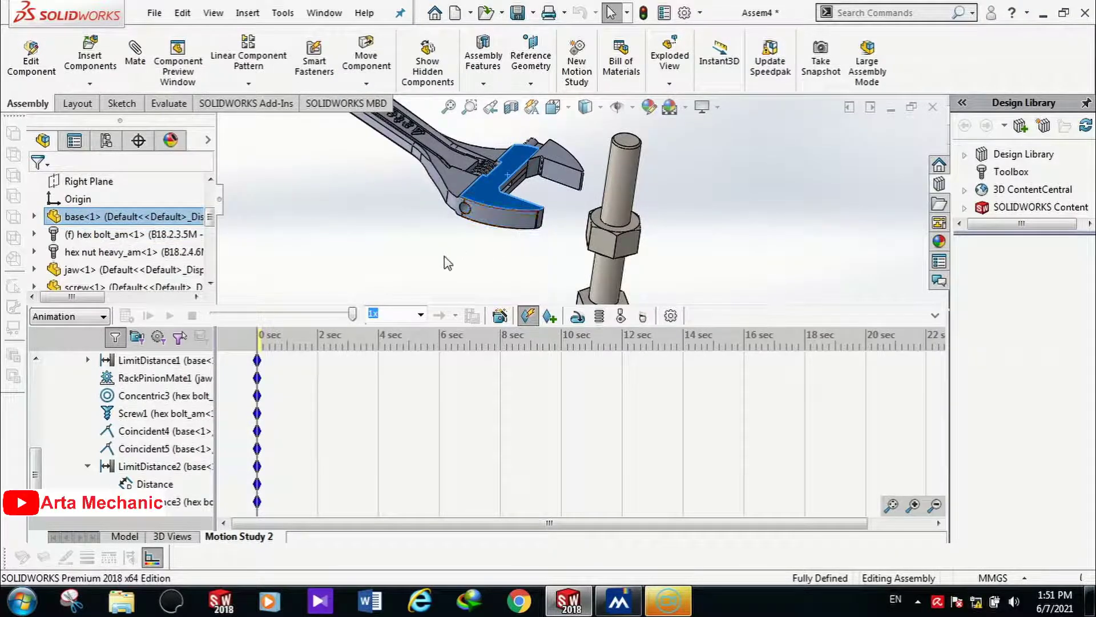
left_click(447, 263)
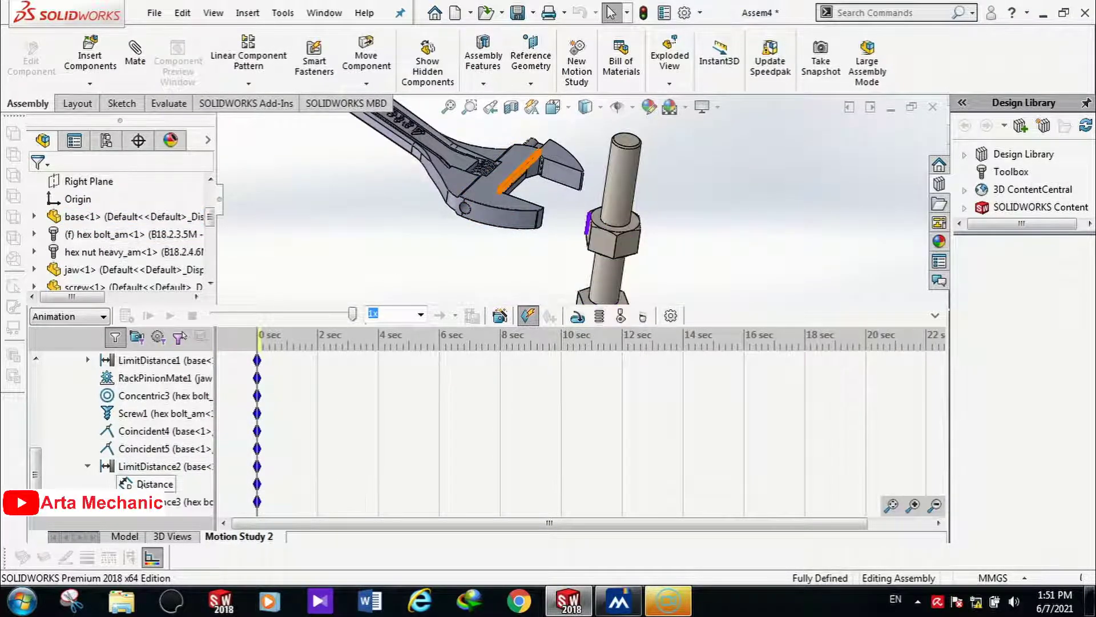
Step: Place a key at 3 seconds on the distance row of the LimitDistance2 mate
left_click(151, 484)
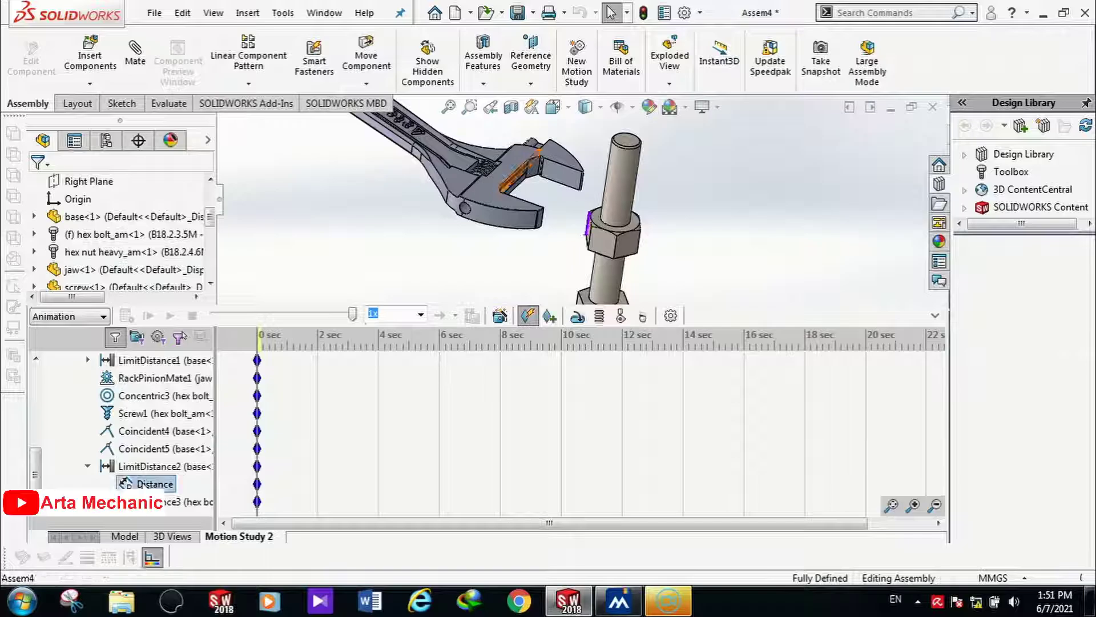
mouse_move(258, 485)
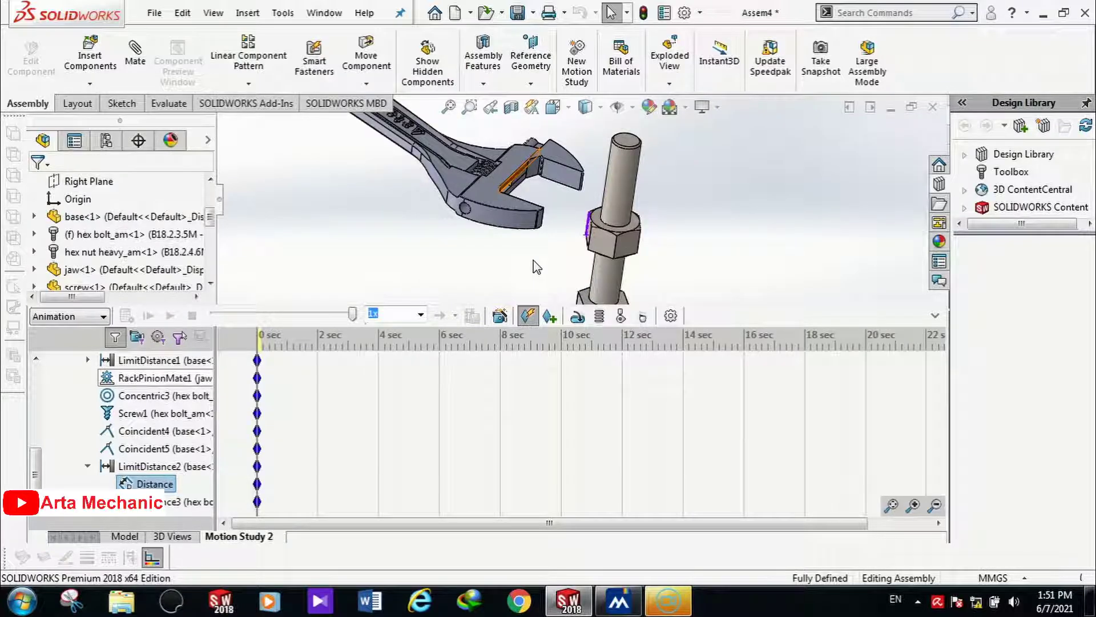
left_click(349, 490)
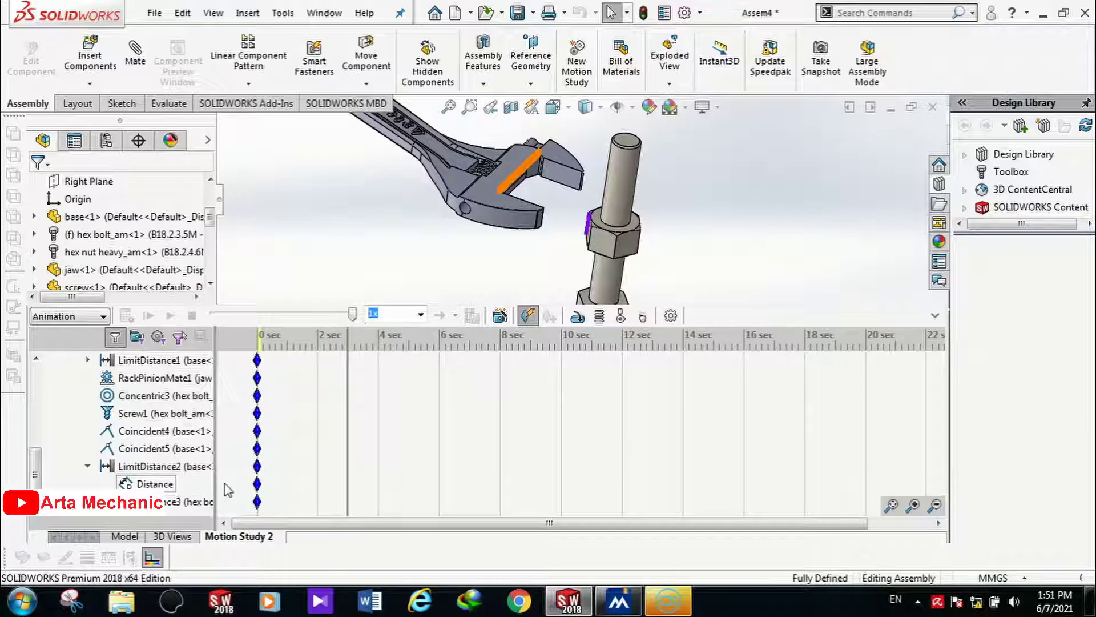
right_click(349, 489)
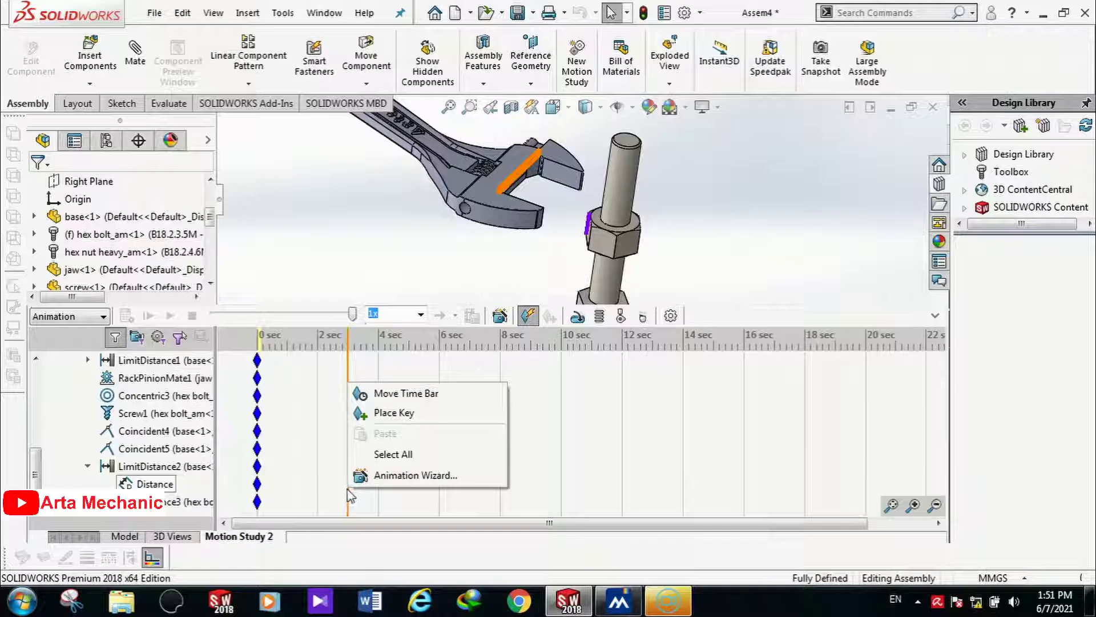
left_click(388, 413)
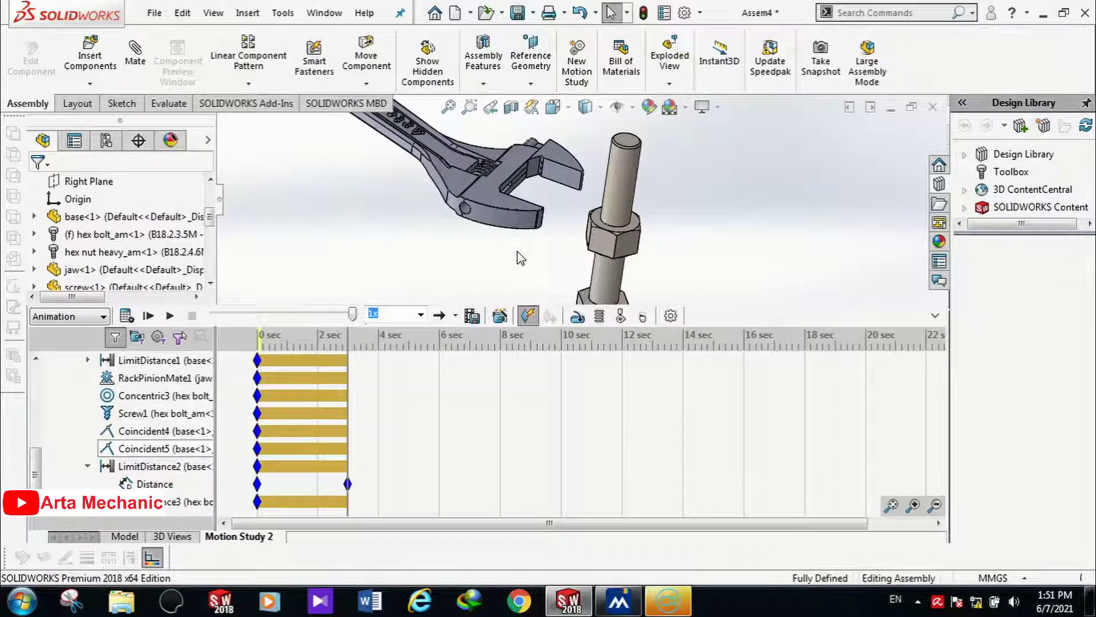
Step: Set the LimitDistance2 distance at the 3-second key to 0 mm so the spanner moves onto the nut
left_click(348, 484)
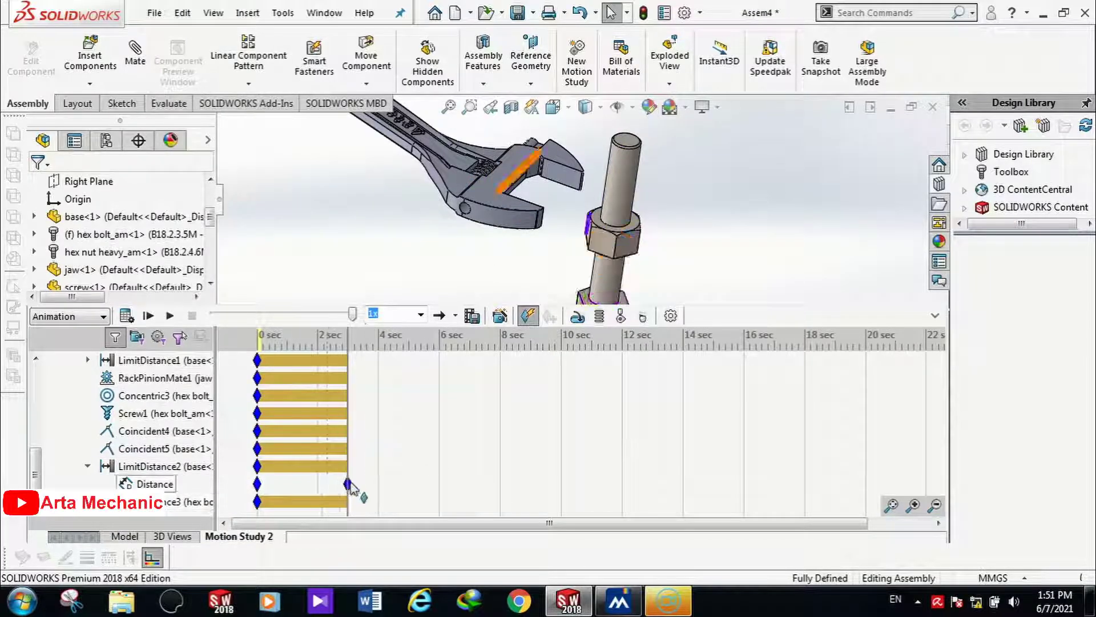
double_click(351, 488)
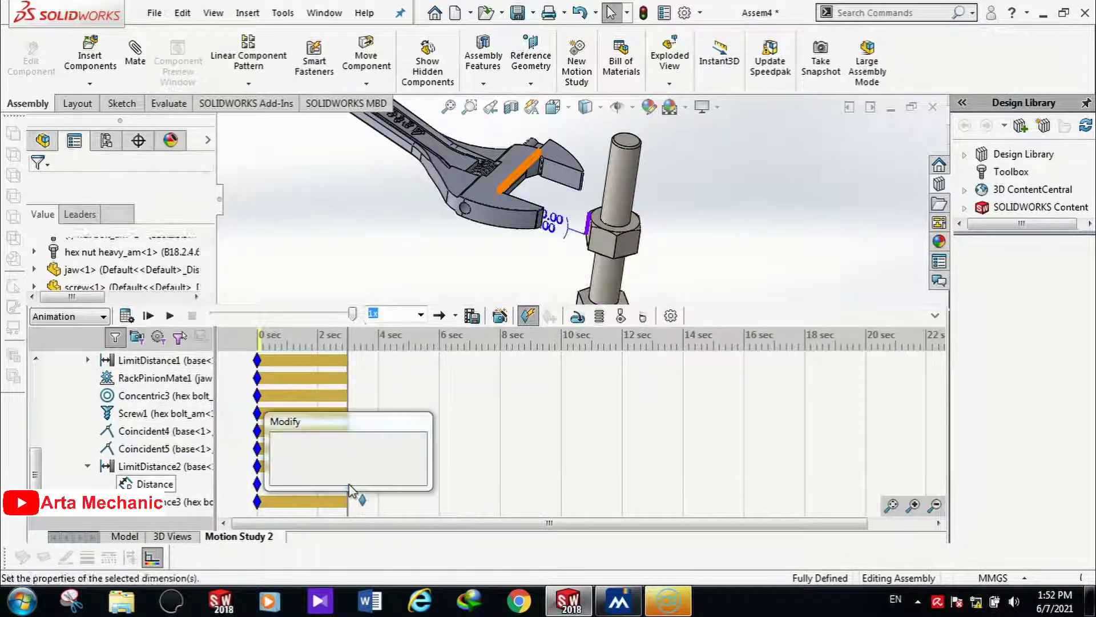
left_click_drag(322, 464, 691, 262)
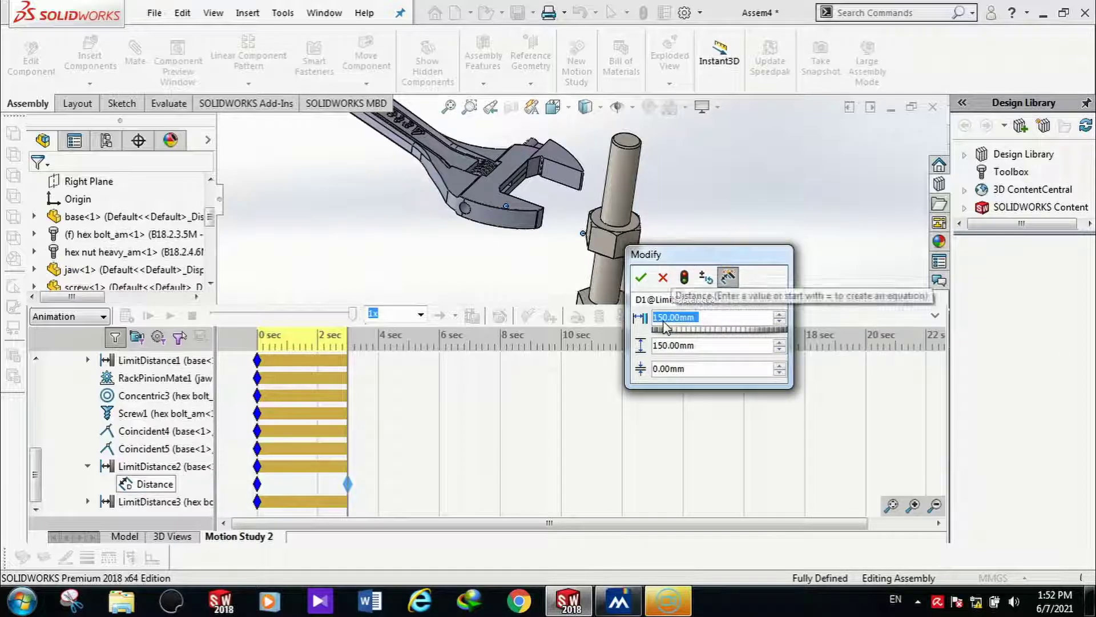
type("0")
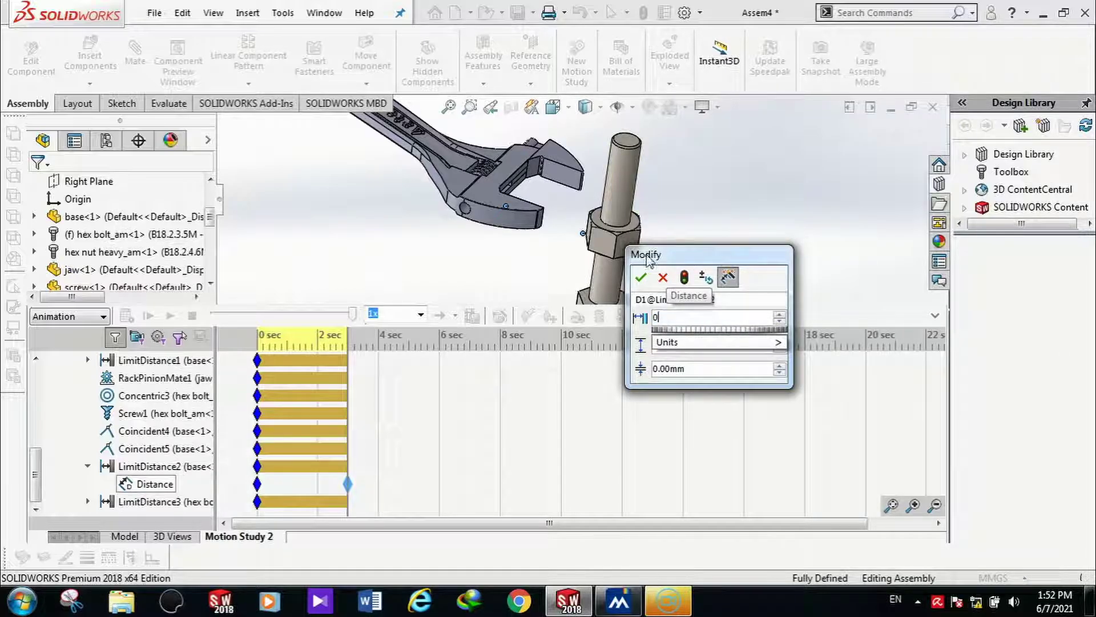
left_click(641, 277)
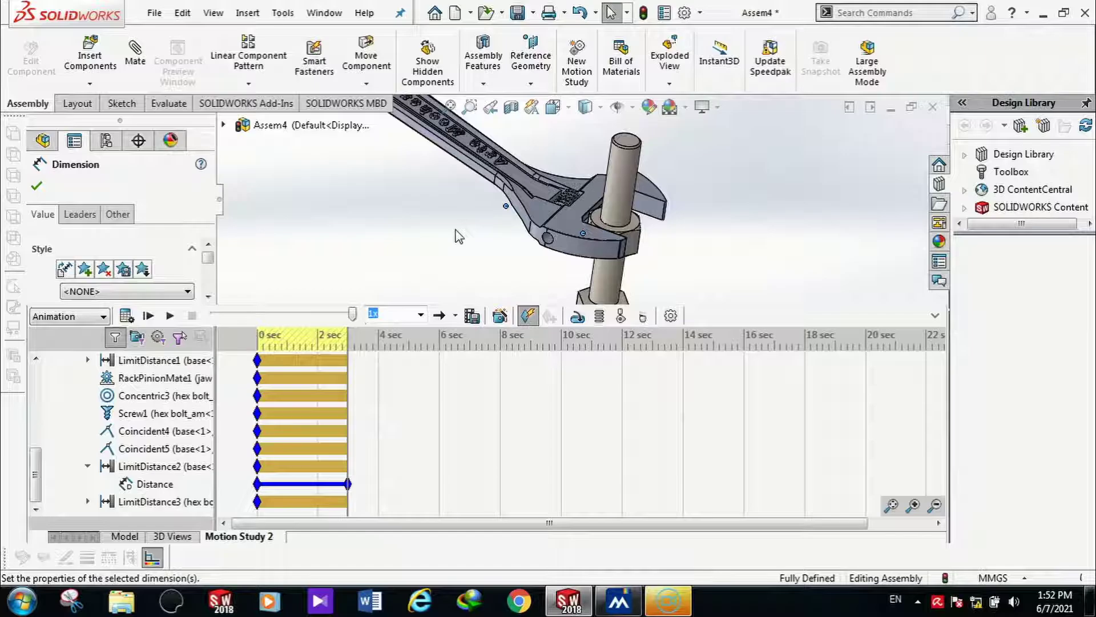
Step: Calculate the motion study and inspect the open jaw around the nut
left_click(126, 316)
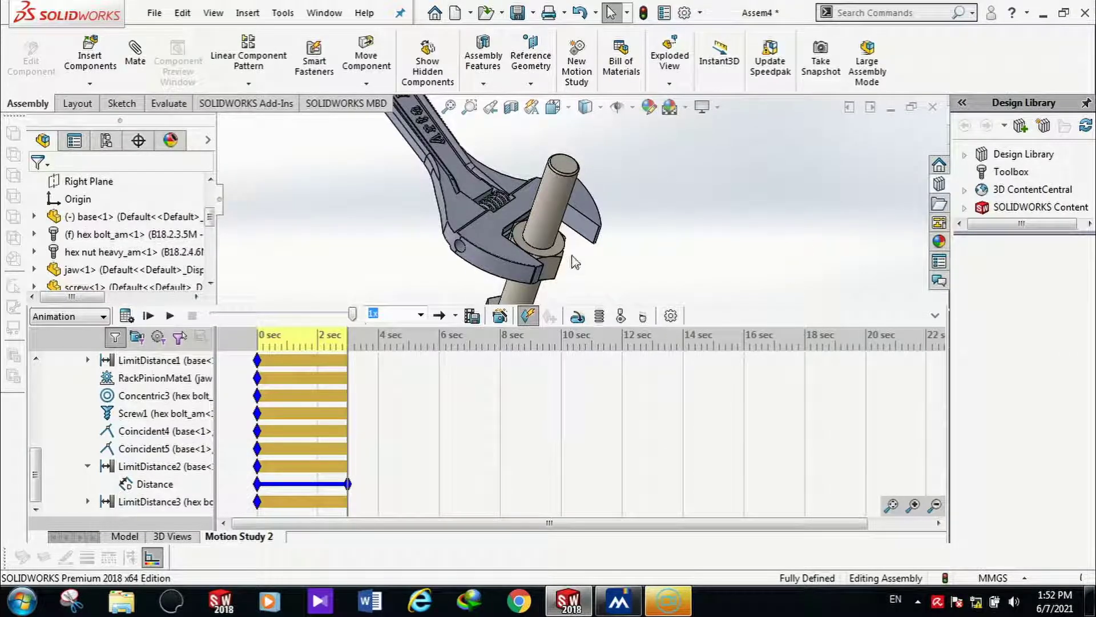
scroll(571, 254, "down", 3)
middle_click_drag(578, 224, 559, 215)
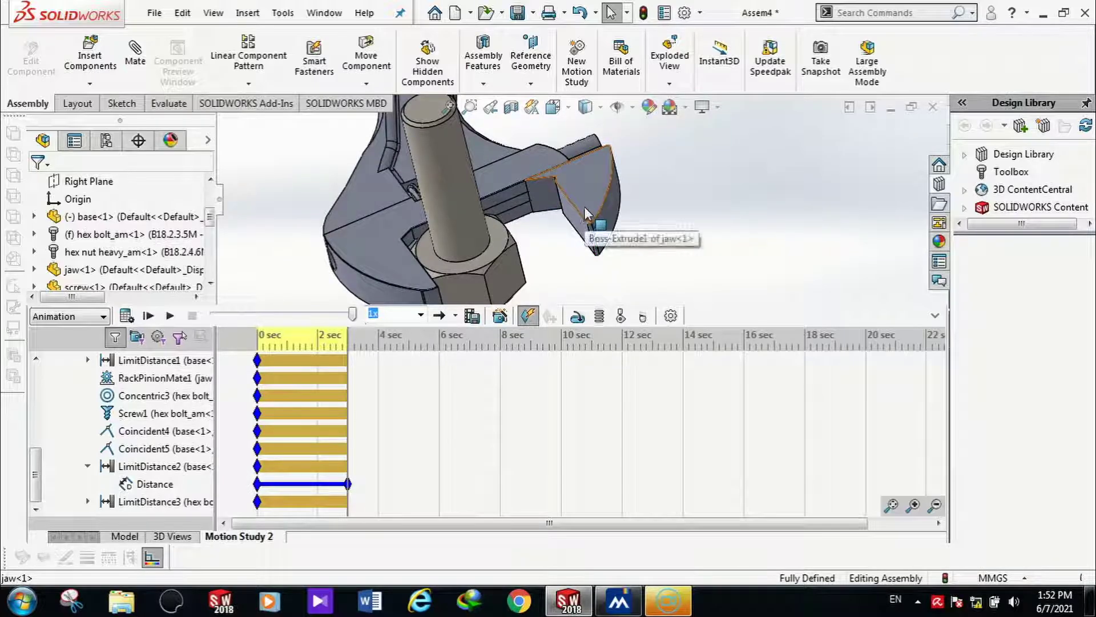
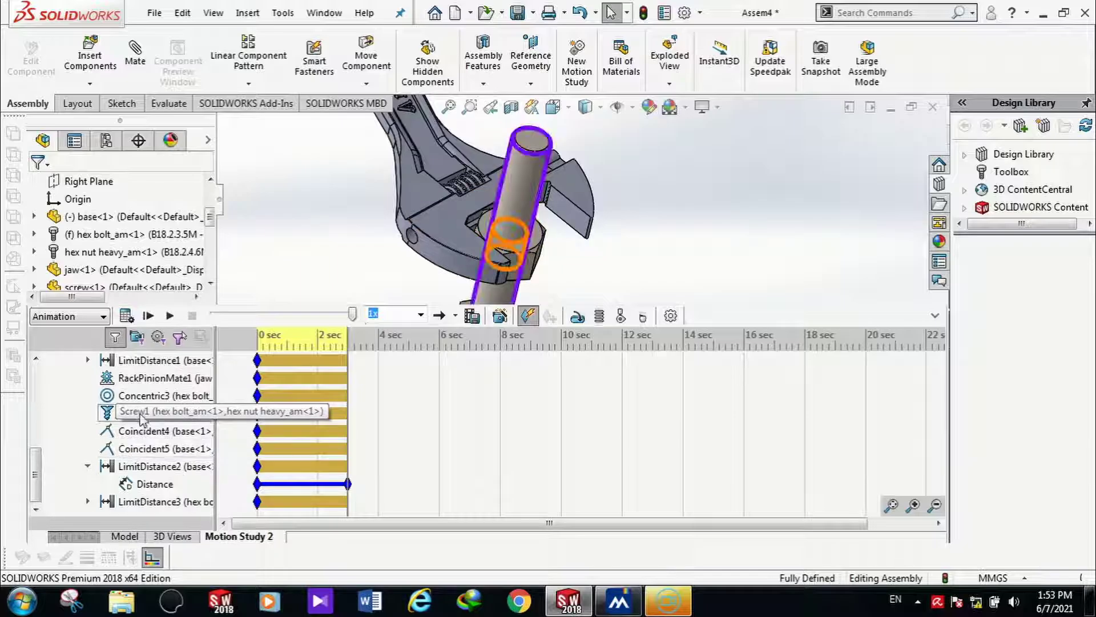
Step: Place keys at 4 and 5 seconds on the distance row of the base-to-jaw limit mate, LimitDistance1
left_click_drag(37, 476, 39, 462)
left_click(150, 395)
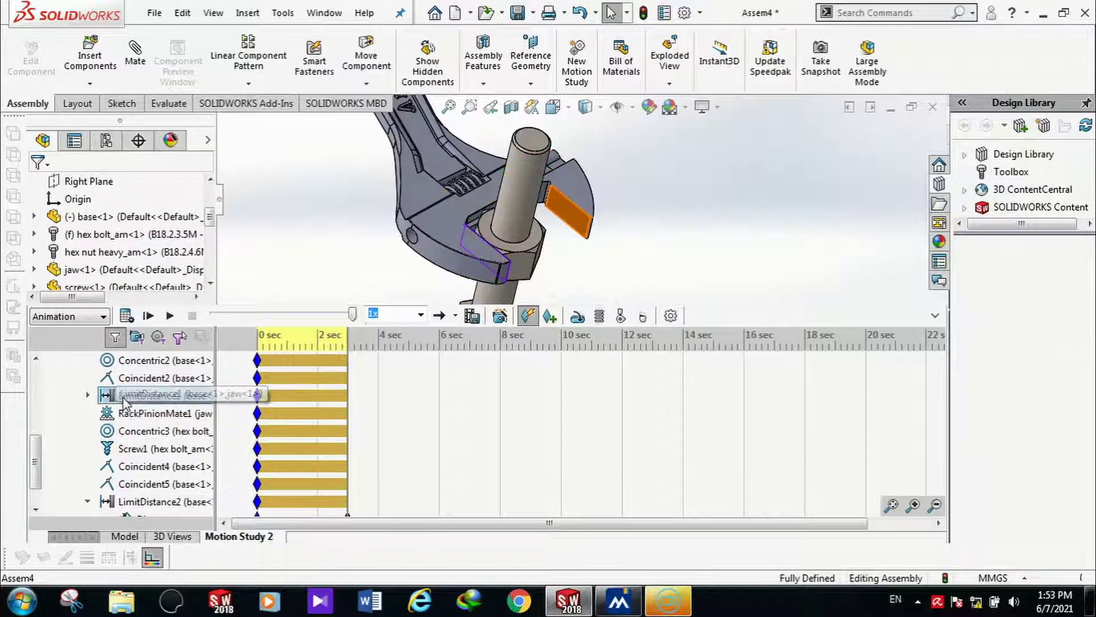
left_click(87, 395)
left_click(153, 413)
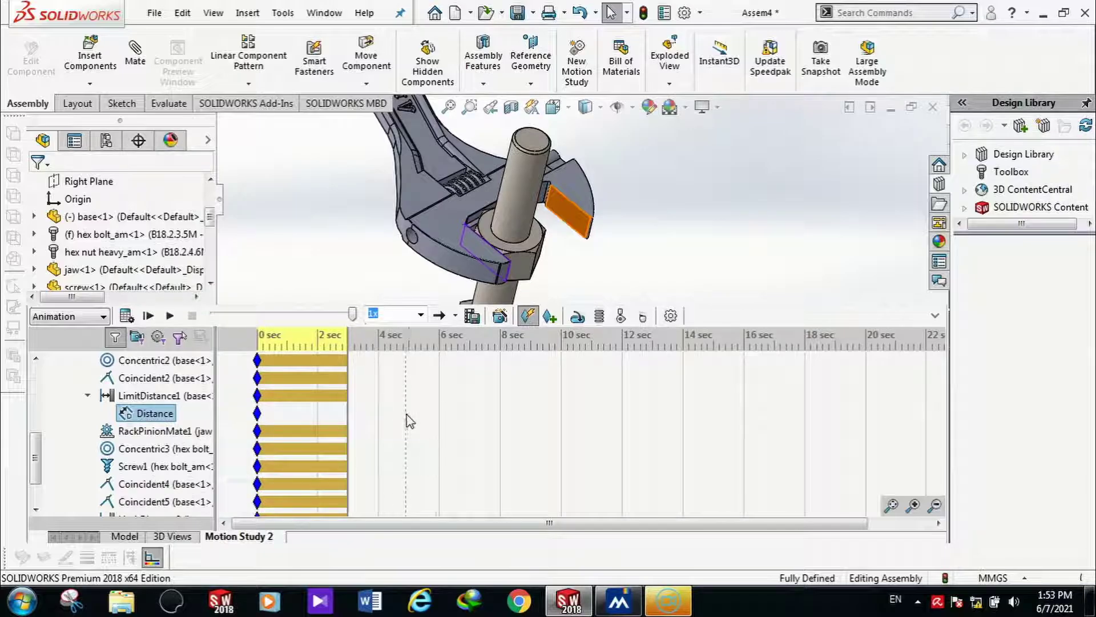
scroll(409, 425, "down", 1)
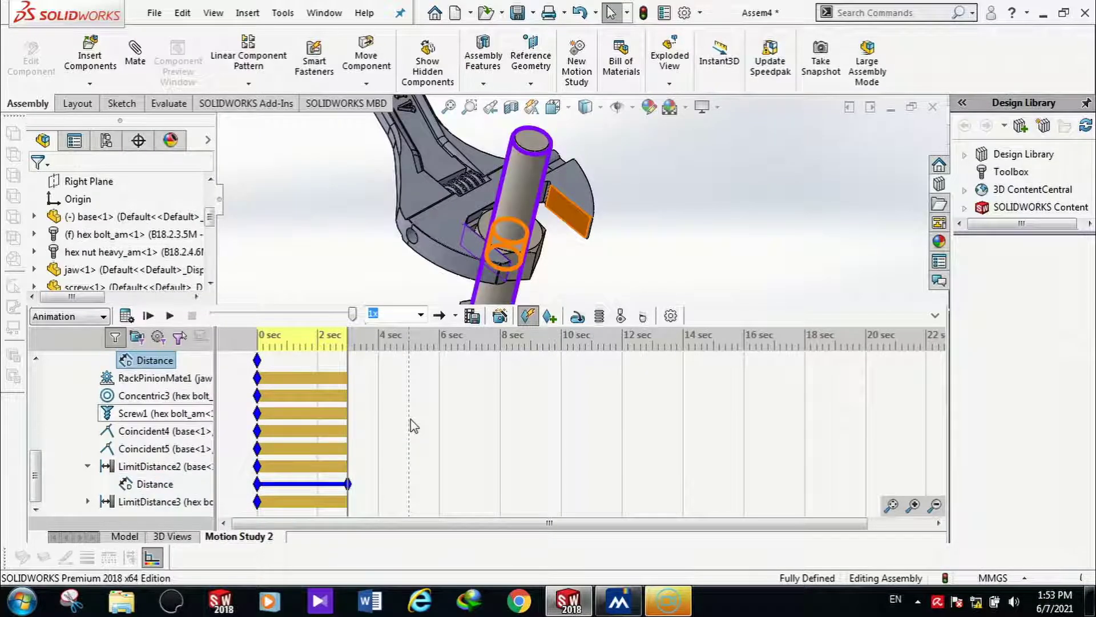
scroll(409, 425, "up", 2)
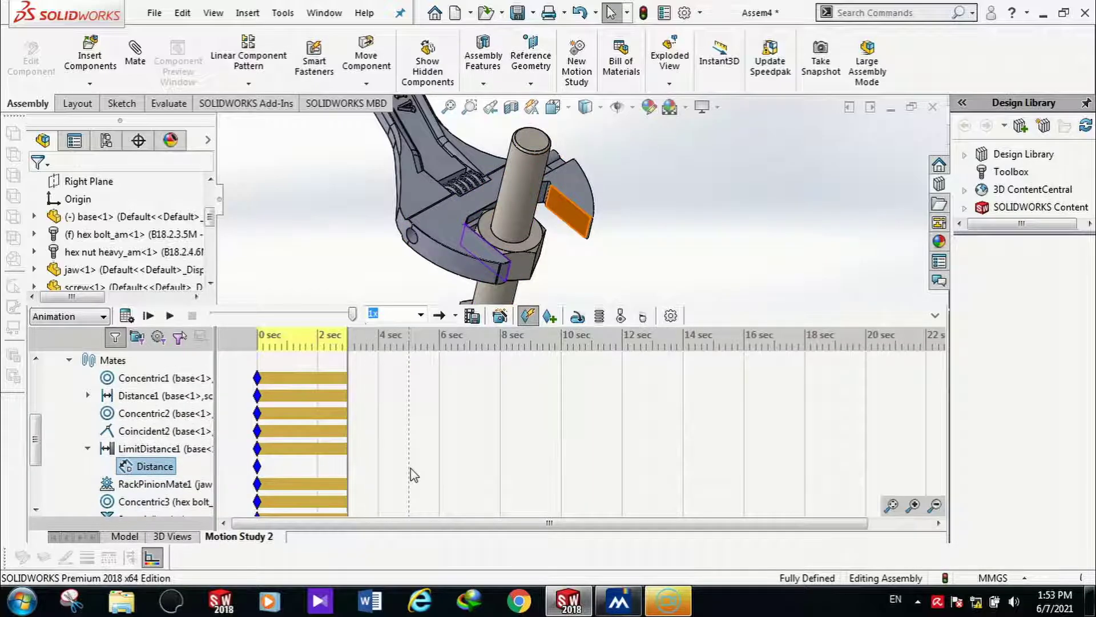
right_click(381, 474)
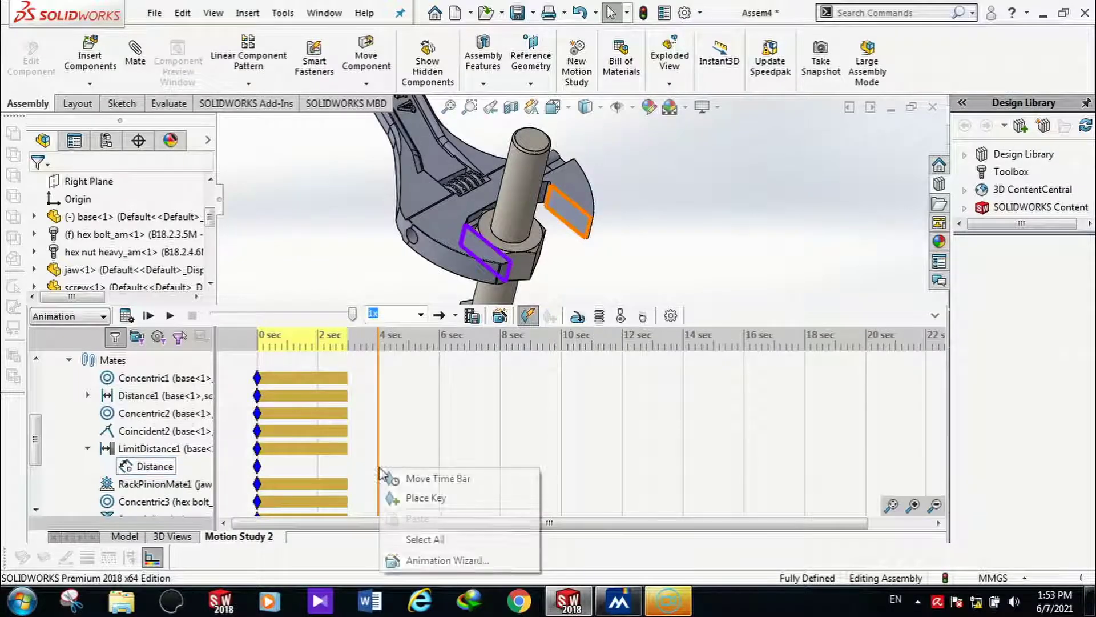
left_click(420, 497)
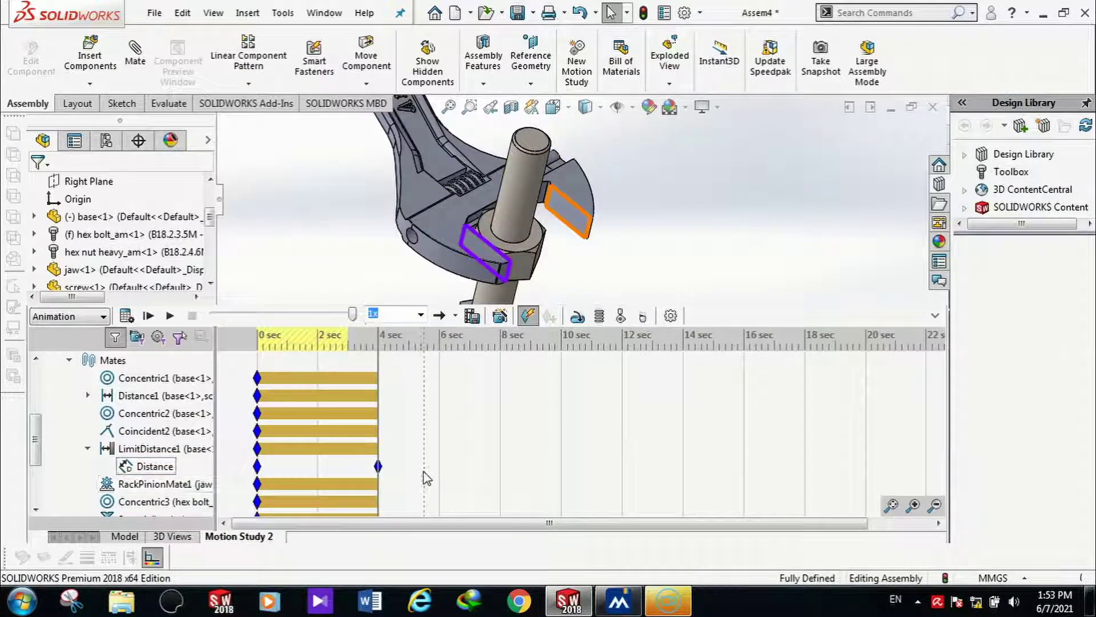
right_click(411, 472)
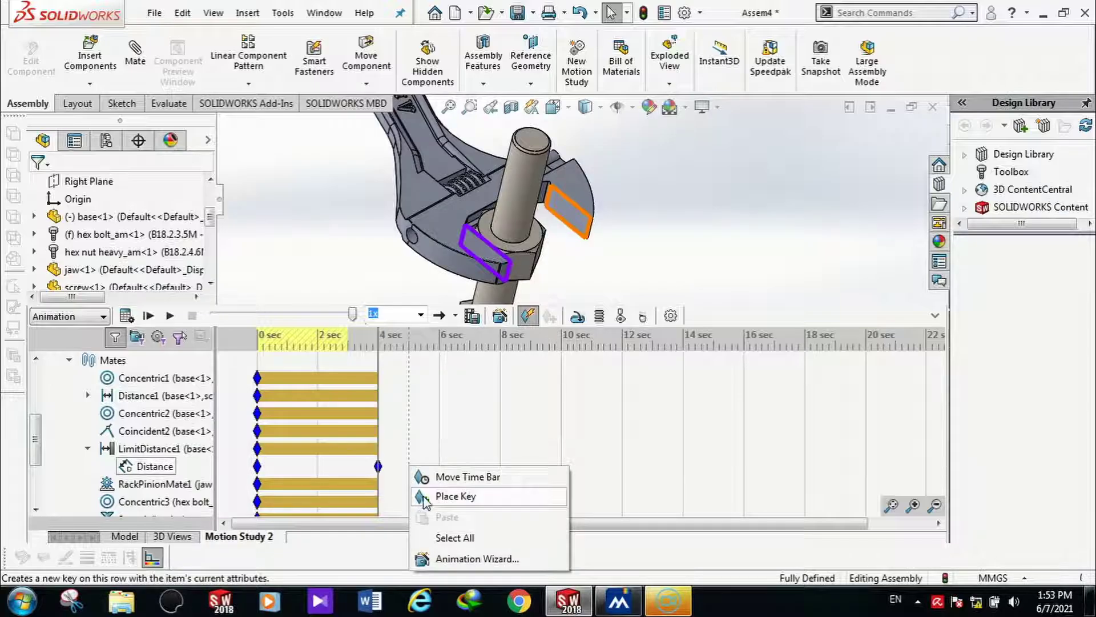
left_click(443, 494)
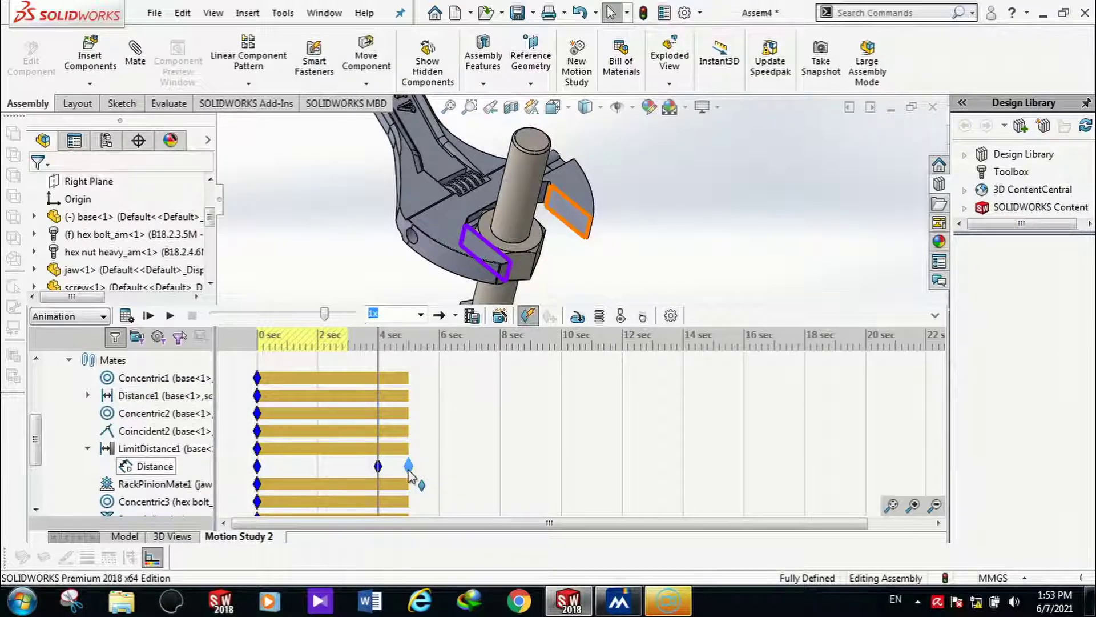
Step: Set the LimitDistance1 distance at the 5-second key to 85 mm to close the jaw on the nut
double_click(409, 467)
left_click_drag(394, 444, 592, 400)
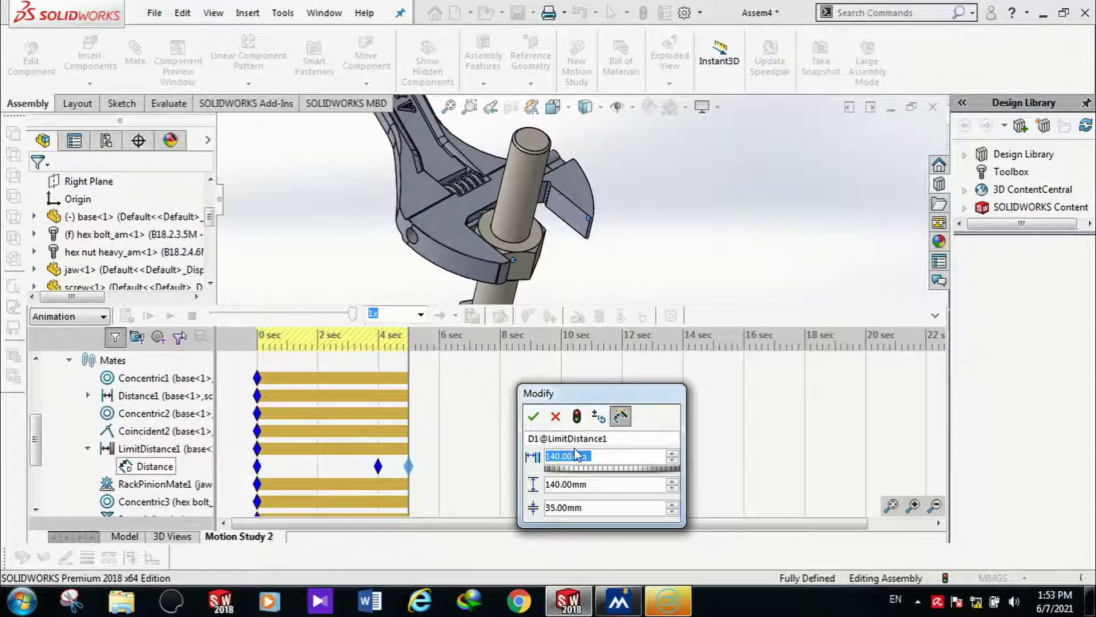
type("85")
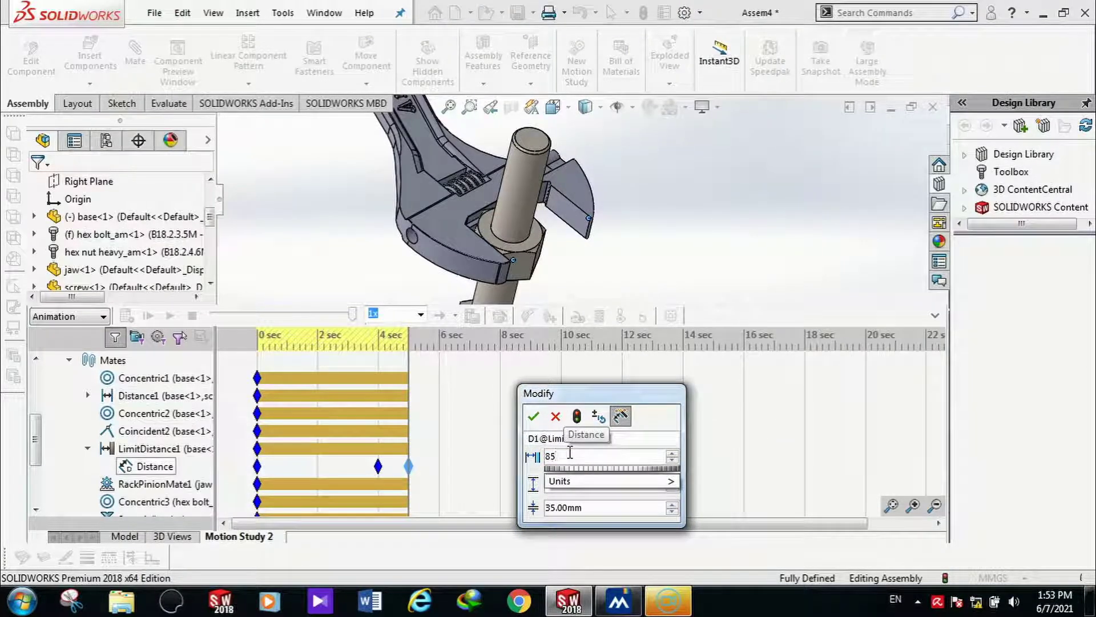
left_click(533, 416)
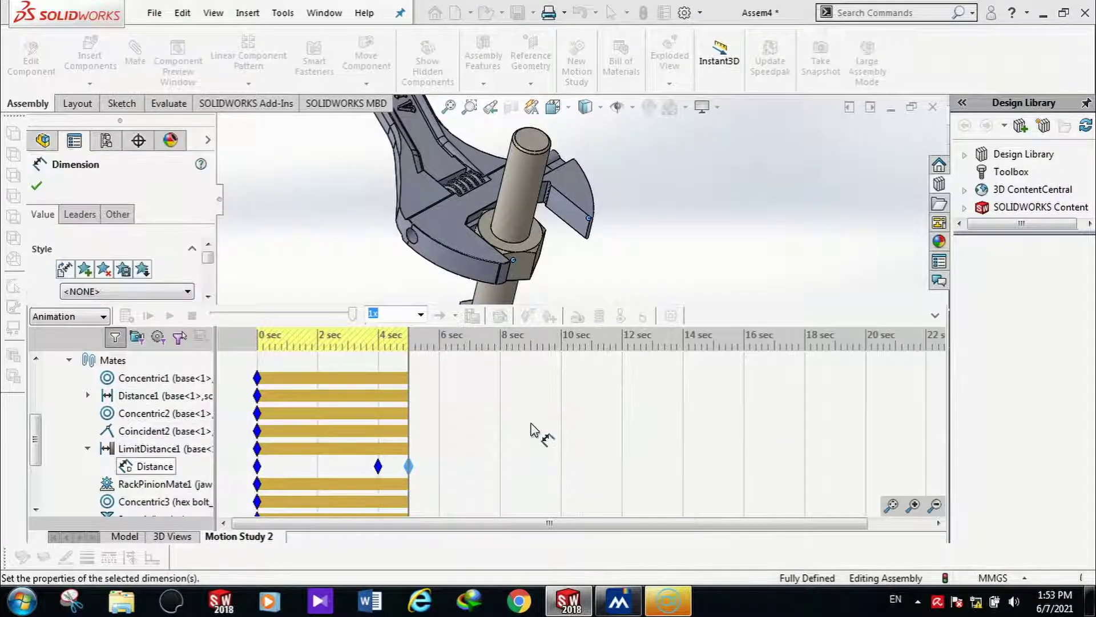
Step: Check the key timing of both limit distance mates and recalculate the motion study with the jaw-closing movement
scroll(421, 480, "down", 2)
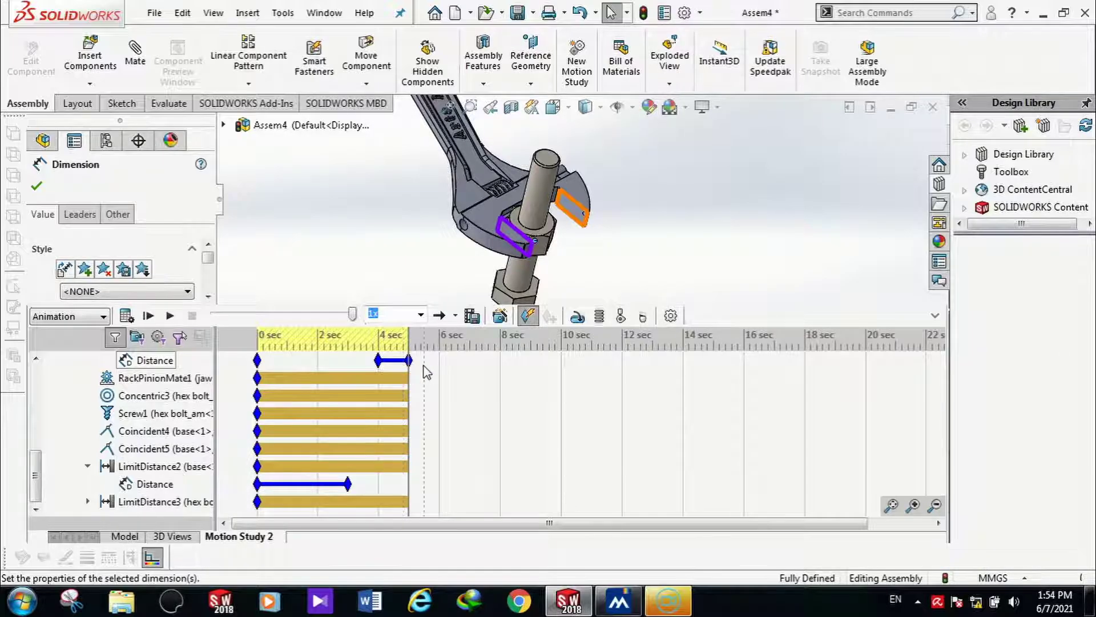
left_click(348, 483)
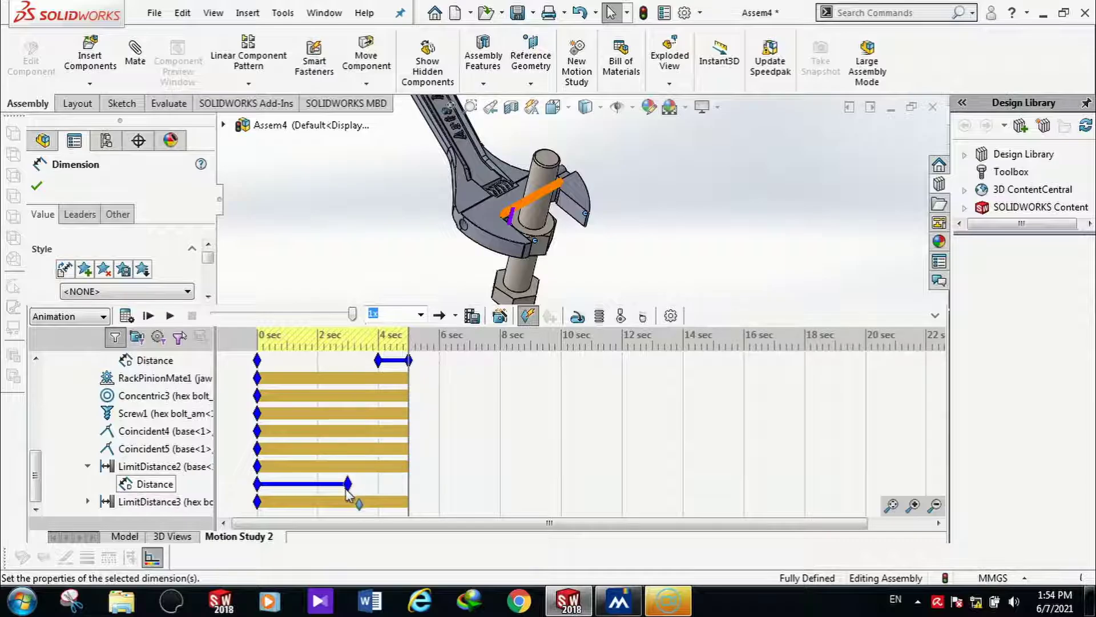
left_click(378, 360)
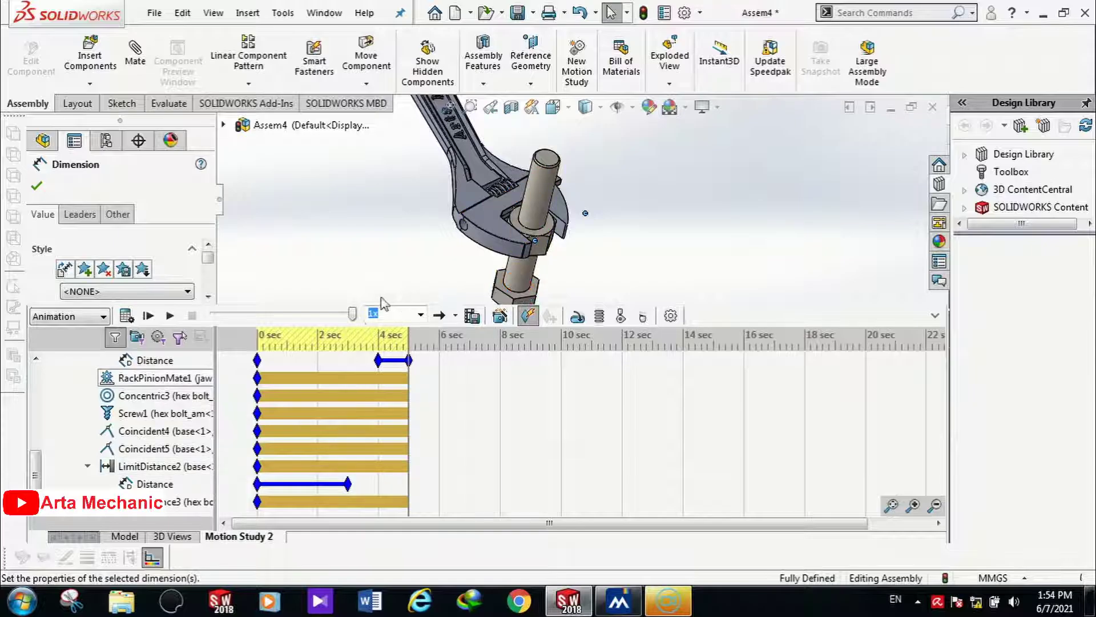
left_click(130, 316)
scroll(594, 215, "down", 5)
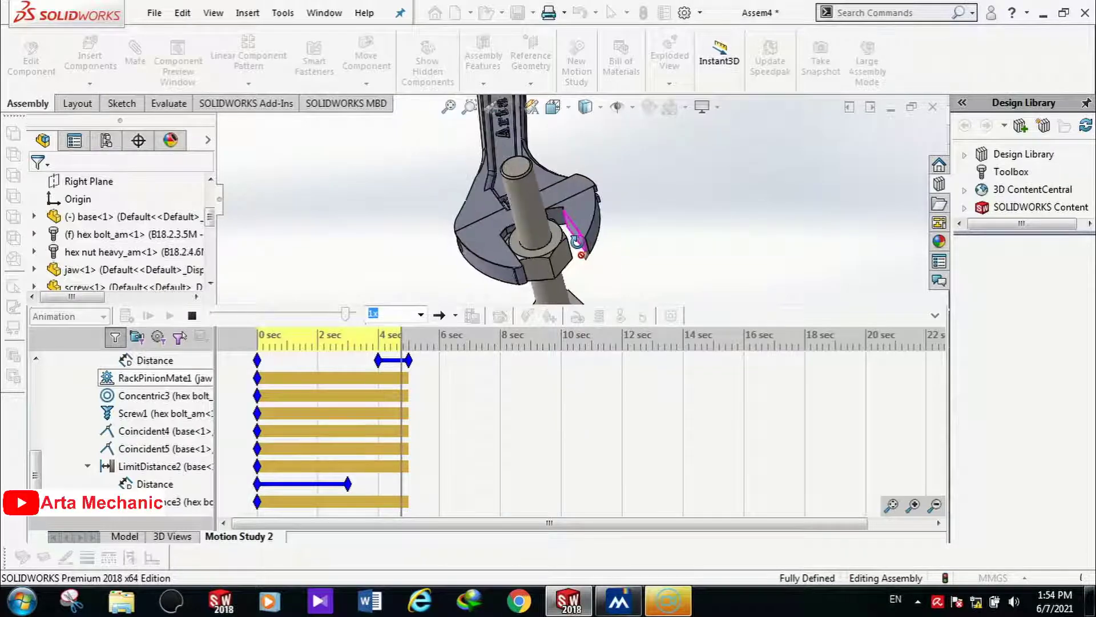
Step: Set the LimitDistance1 distance at the 5-second key to 80 mm and recalculate the motion study
scroll(574, 257, "down", 5)
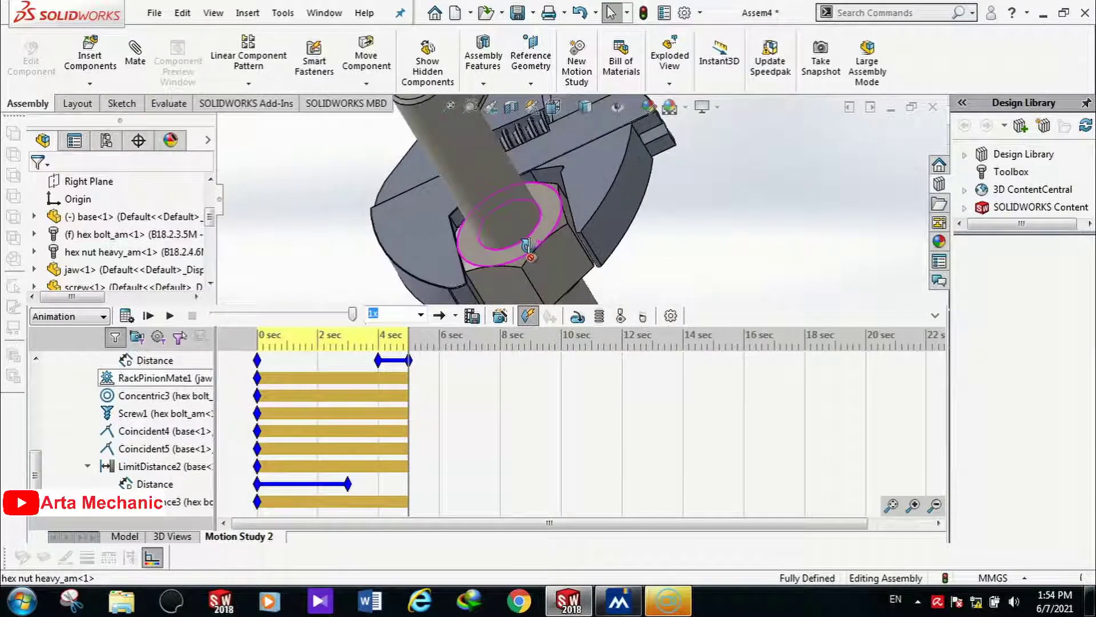
double_click(410, 360)
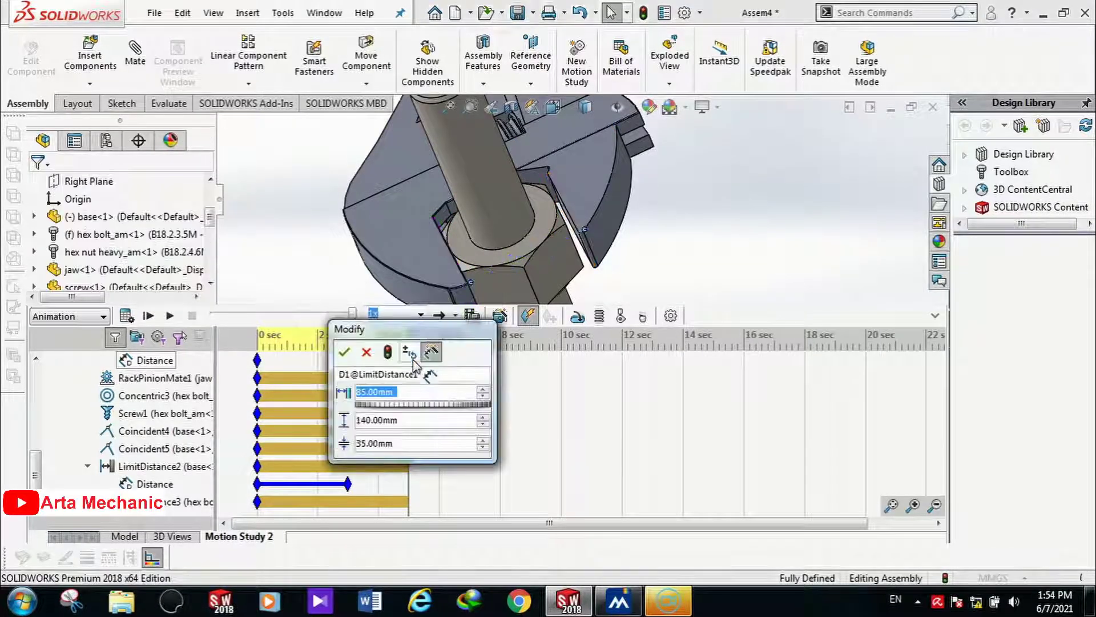
type("80")
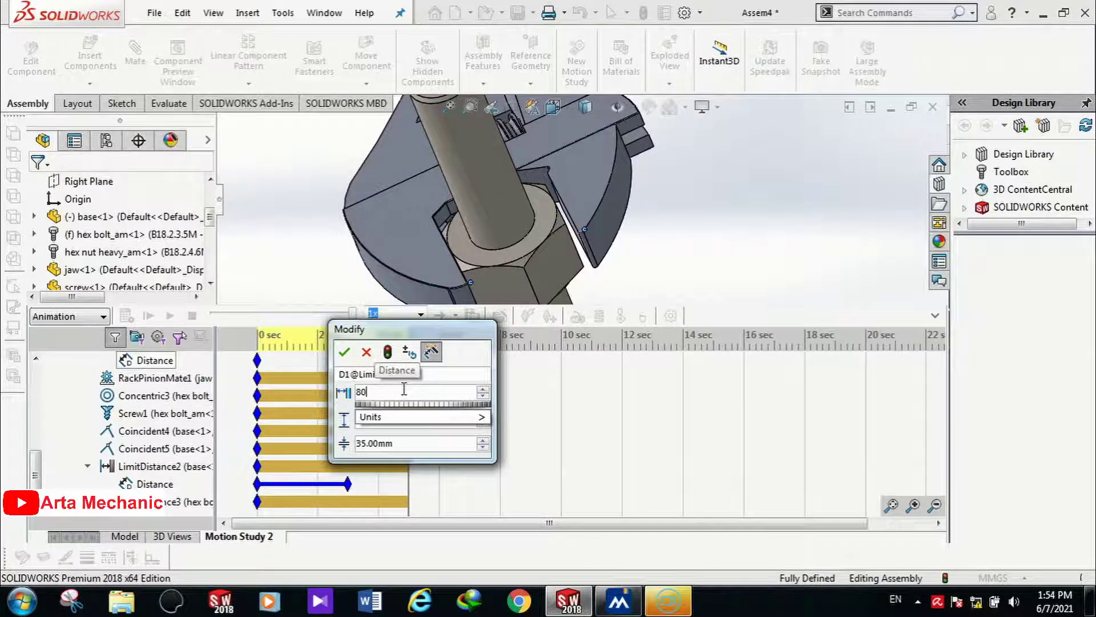
left_click(343, 352)
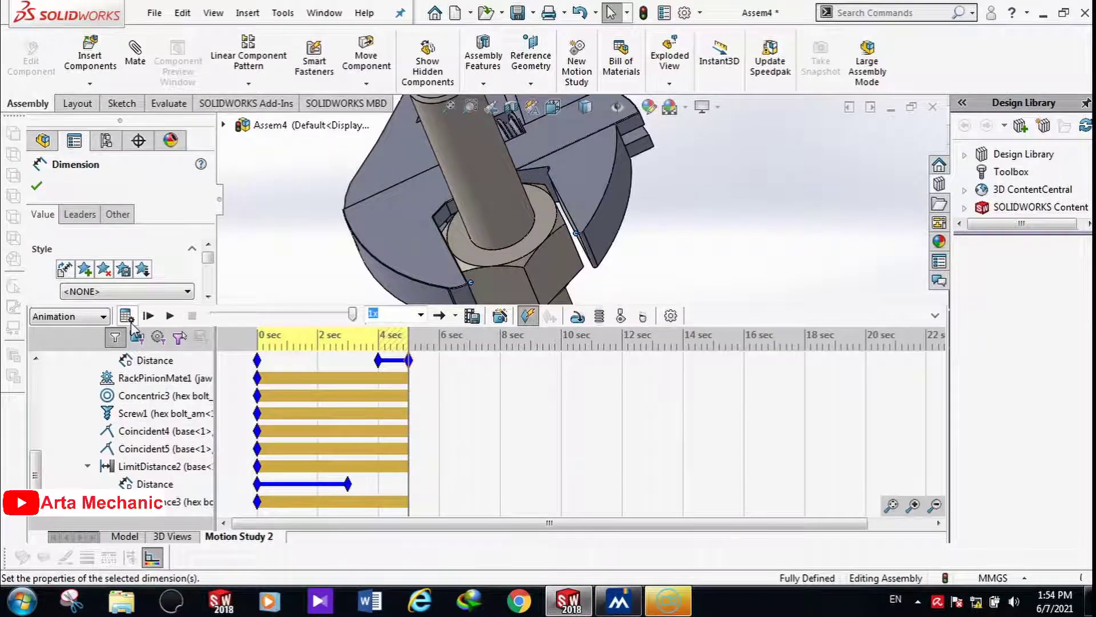
left_click(126, 318)
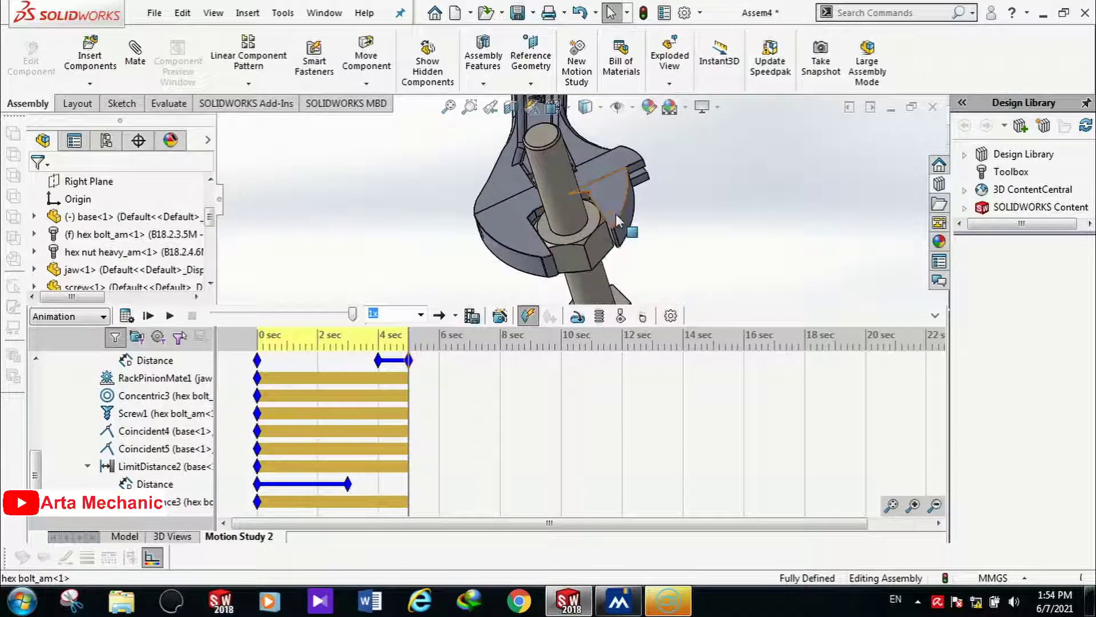
Step: Examine the fit of the spanner jaw around the nut and the bolt head from several angles
scroll(548, 231, "down", 5)
scroll(537, 225, "up", 5)
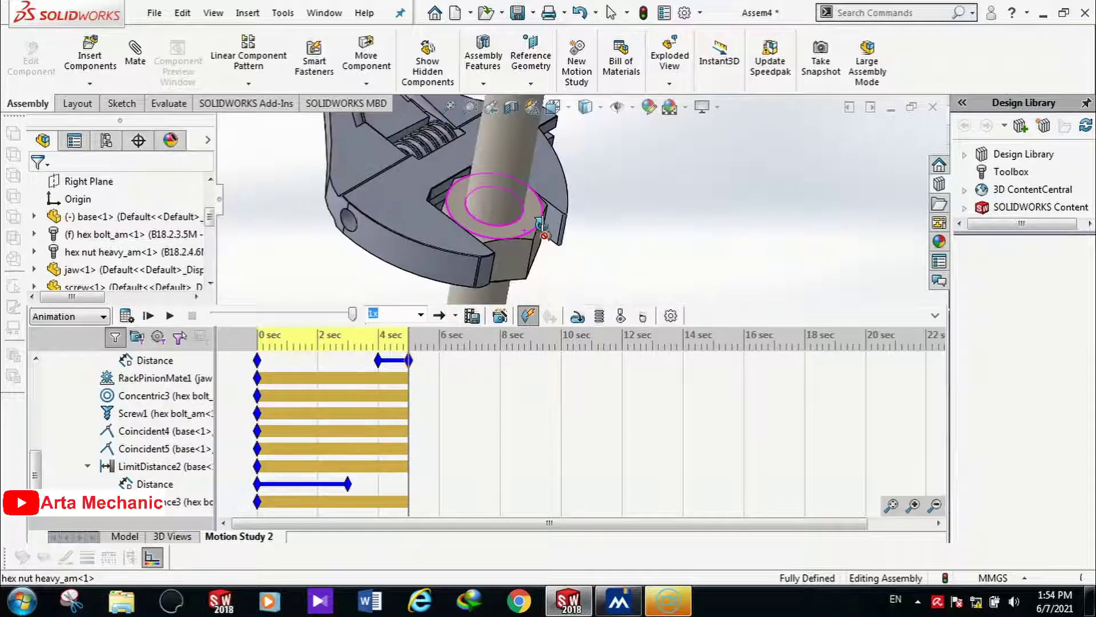
scroll(528, 195, "up", 5)
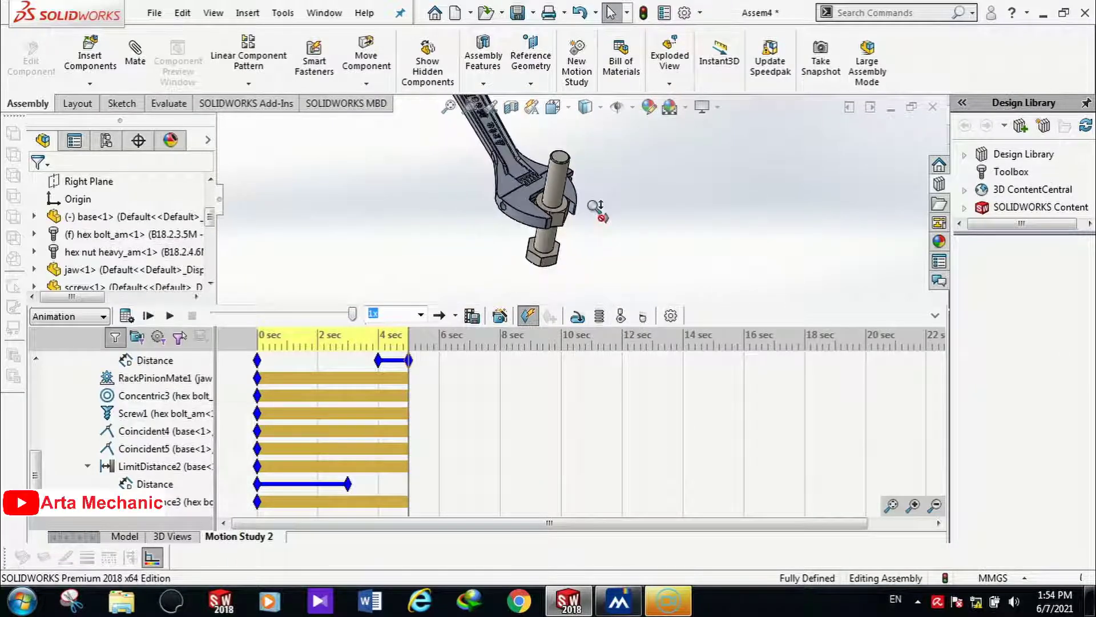
scroll(527, 194, "down", 3)
scroll(563, 223, "up", 6)
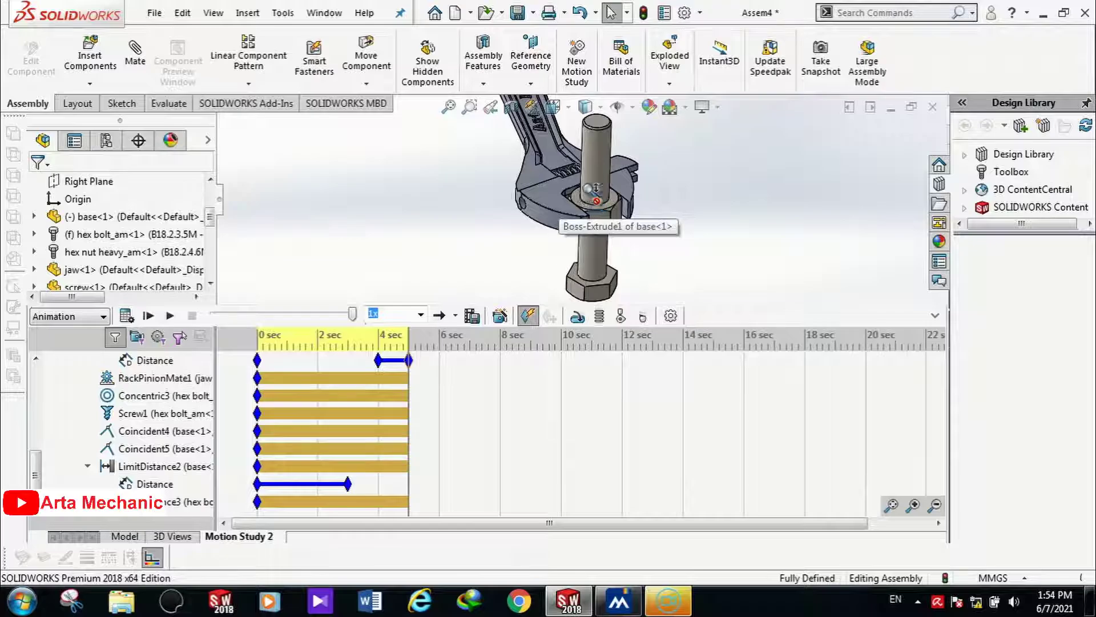
scroll(569, 229, "down", 2)
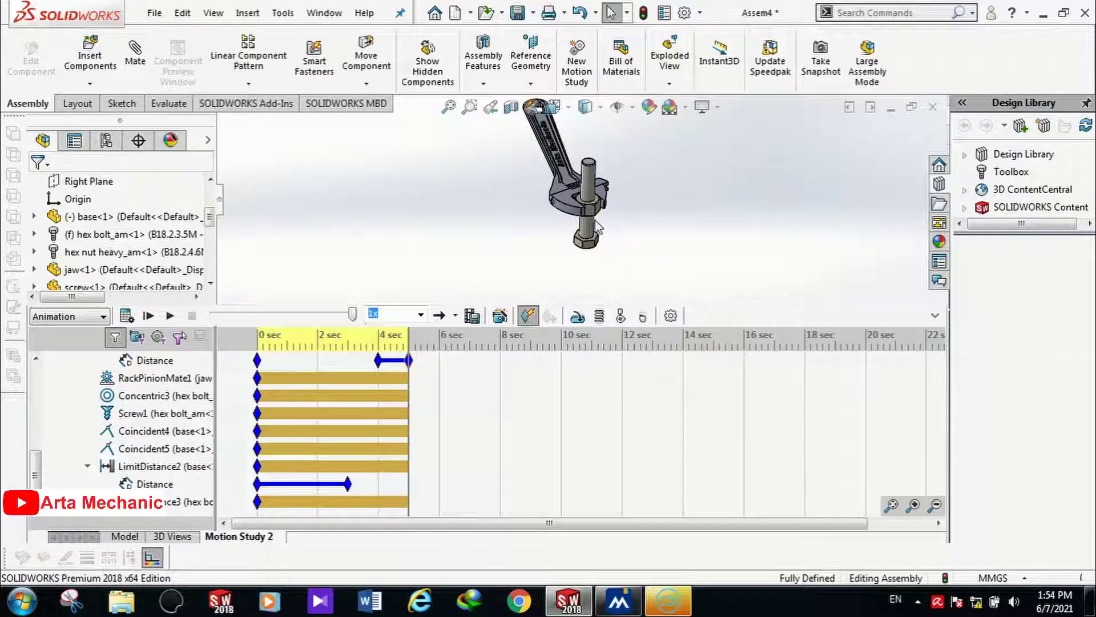
scroll(588, 228, "down", 4)
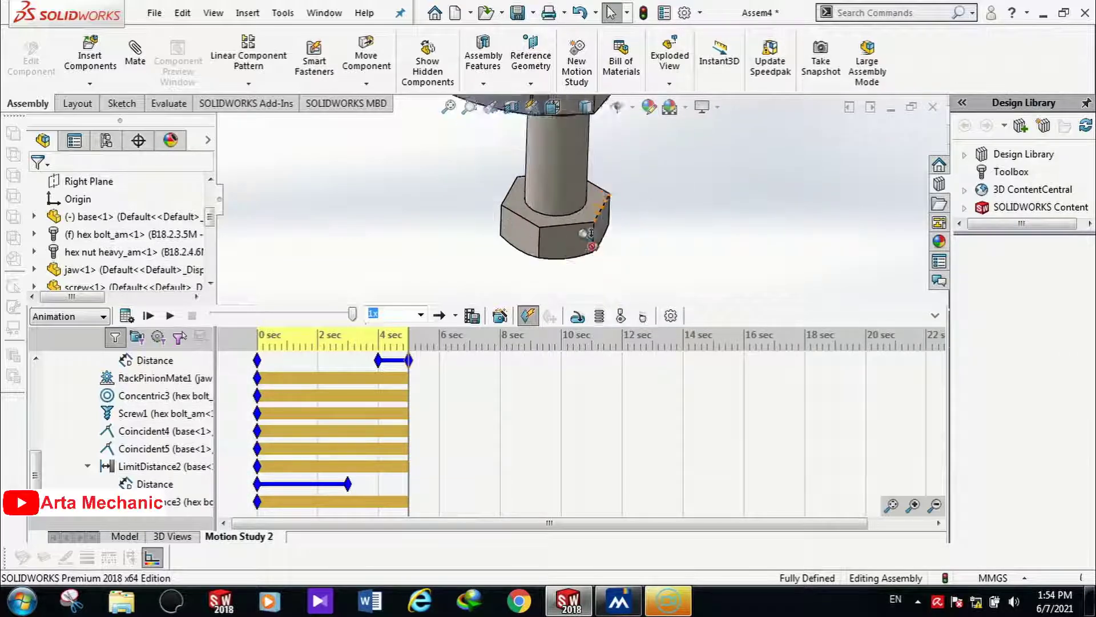
scroll(577, 211, "up", 2)
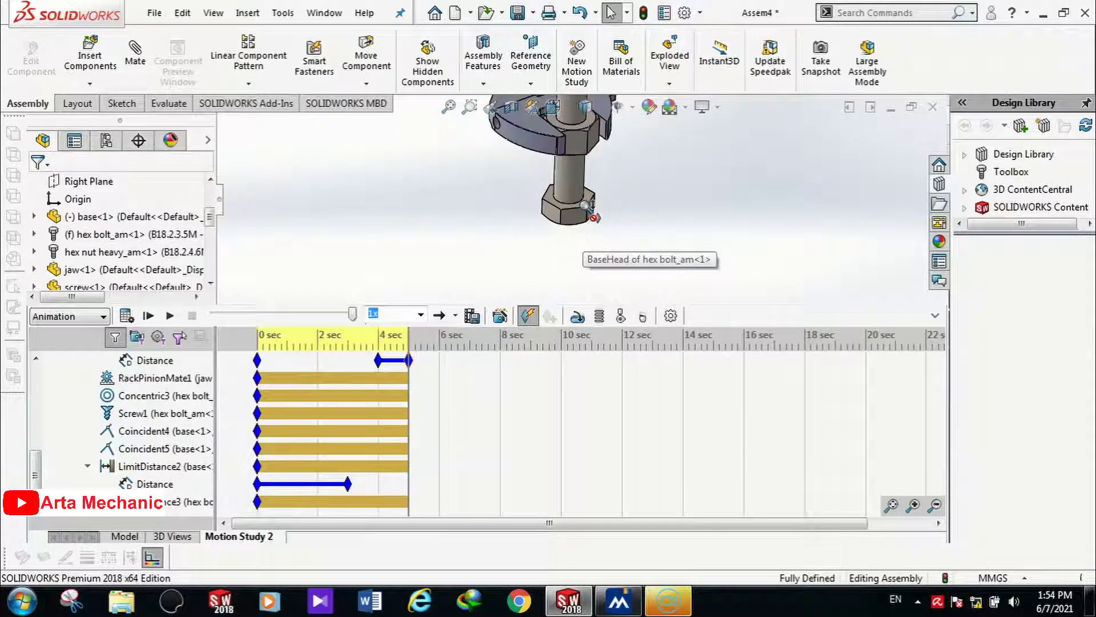
middle_click_drag(584, 177, 597, 157)
scroll(592, 150, "up", 5)
scroll(576, 137, "down", 6)
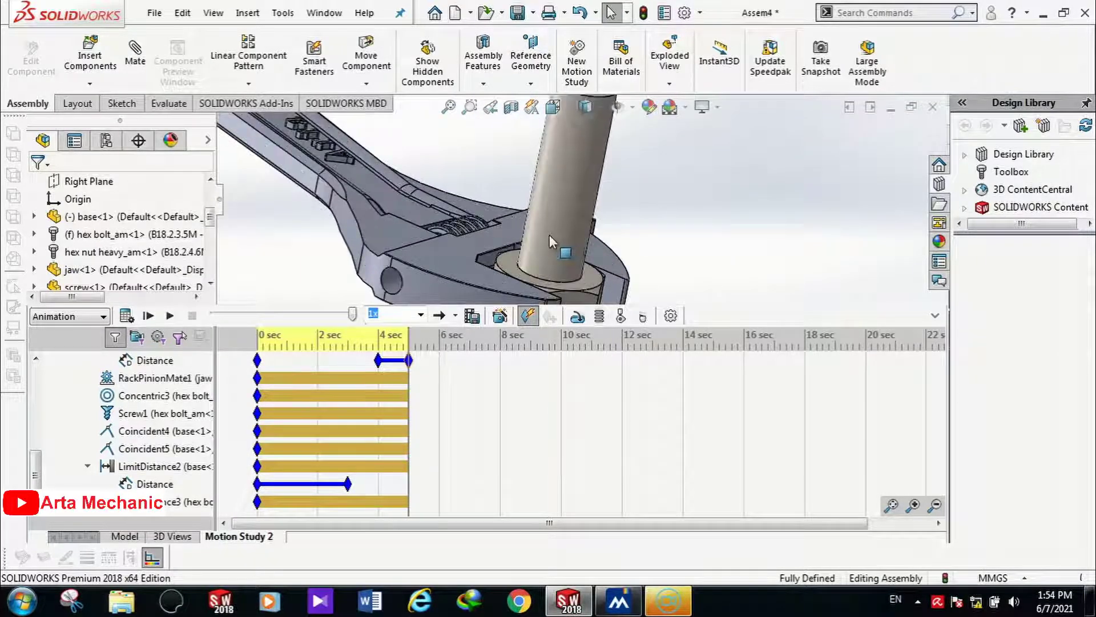
middle_click_drag(550, 241, 554, 257)
scroll(554, 257, "up", 4)
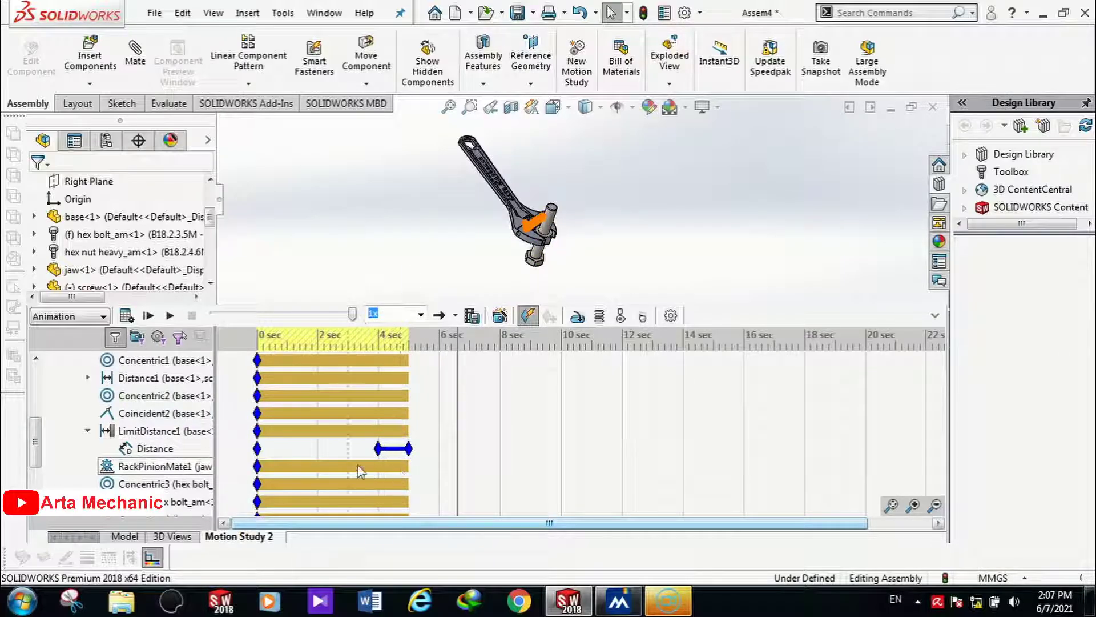
Step: Place a key at 6 seconds on the RackPinionMate1 row and suppress the mate at that key
left_click(440, 468)
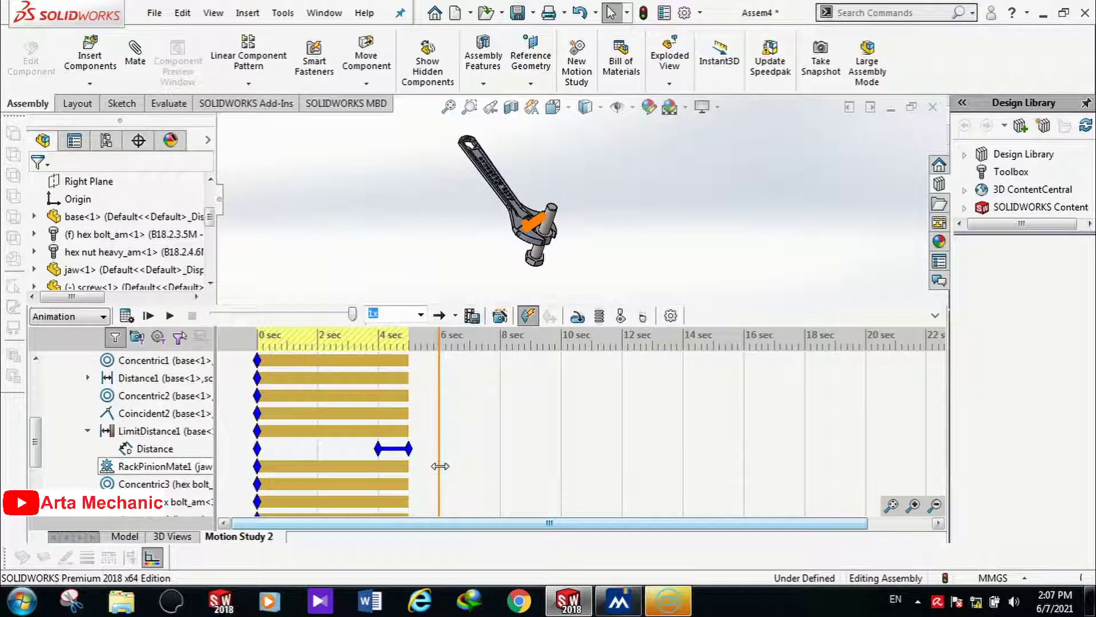
right_click(440, 466)
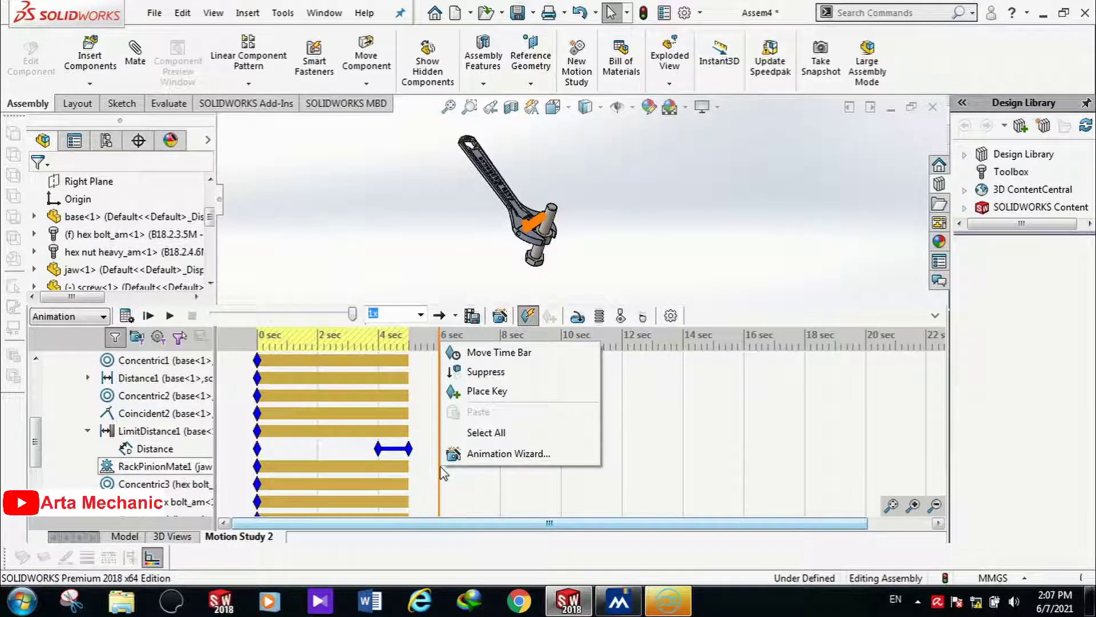
left_click(475, 392)
mouse_move(442, 473)
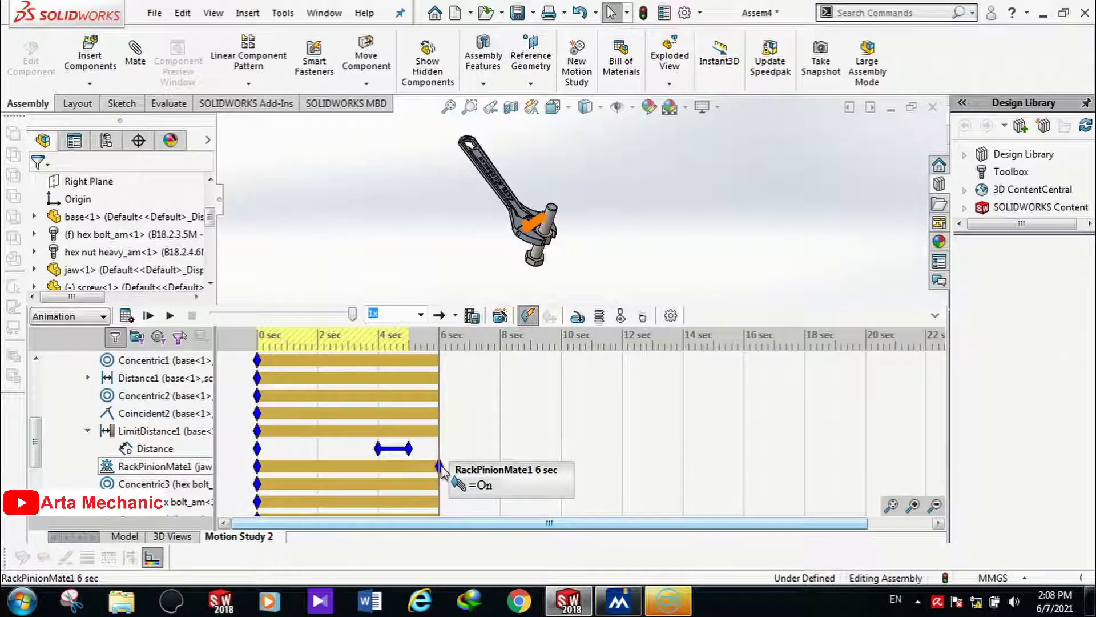
right_click(441, 469)
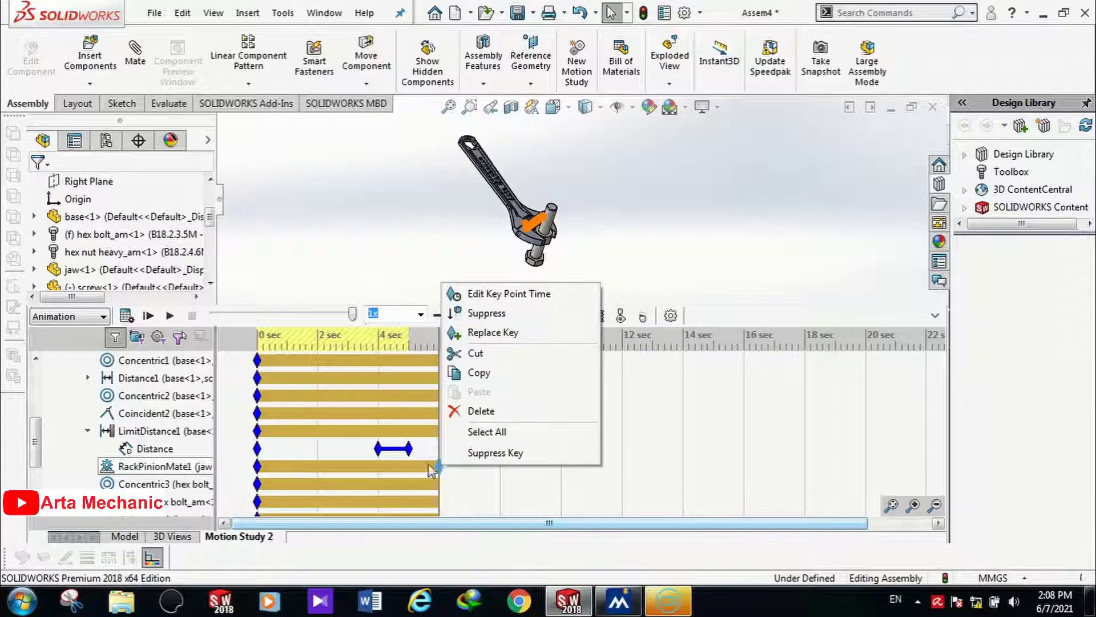
left_click(487, 313)
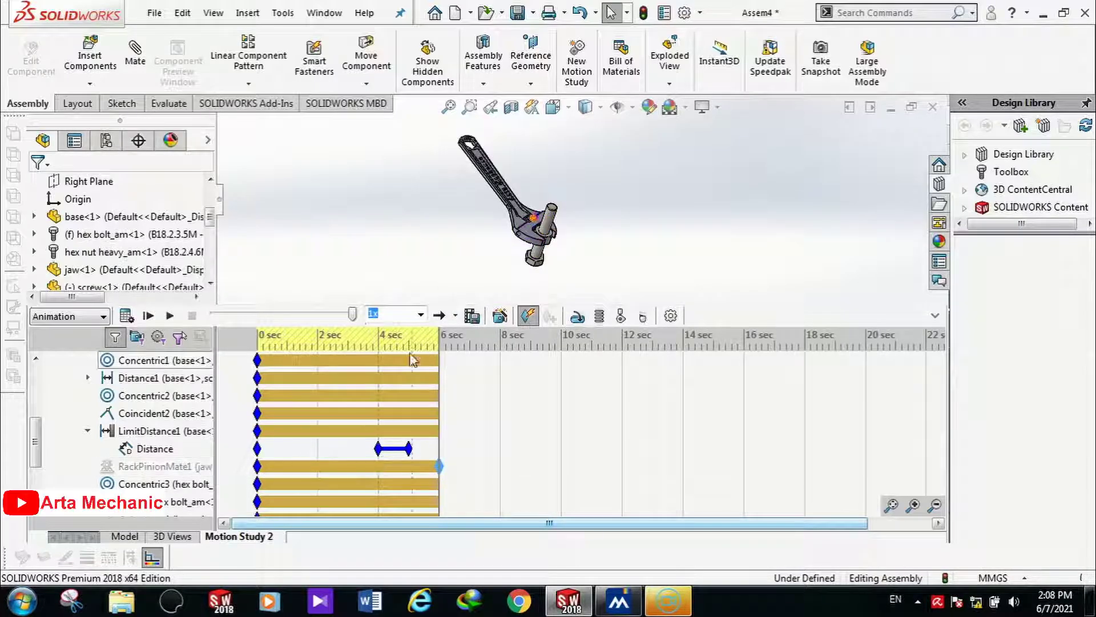
mouse_move(444, 475)
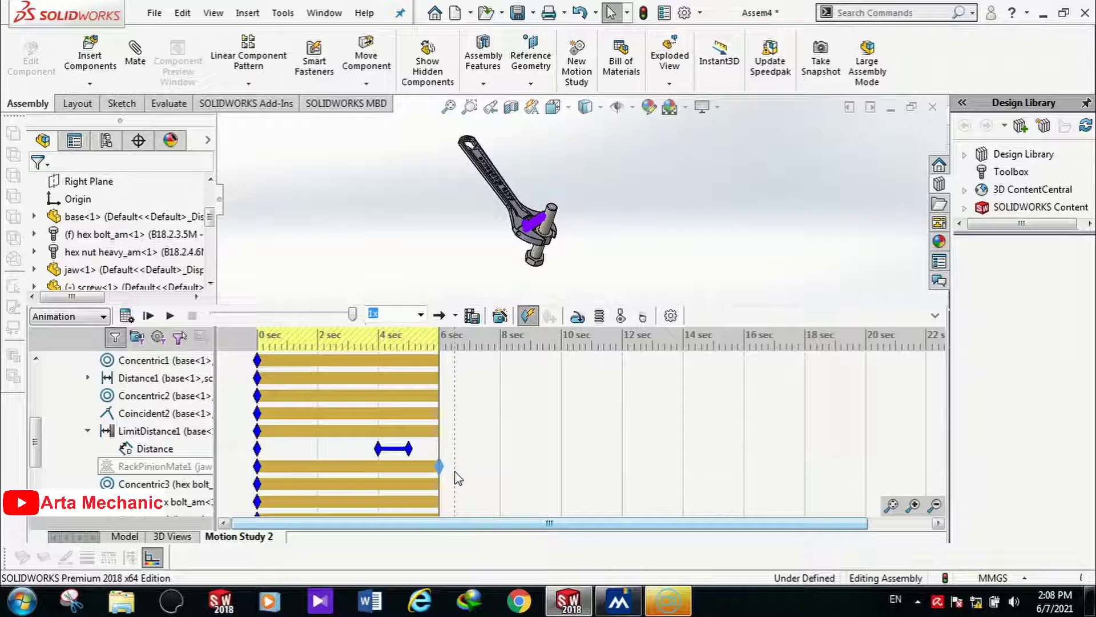
Step: Copy the 0-second key of the bolt-to-nut limit mate, LimitDistance3, to 7 seconds and 10 seconds
left_click(456, 476)
scroll(457, 464, "down", 2)
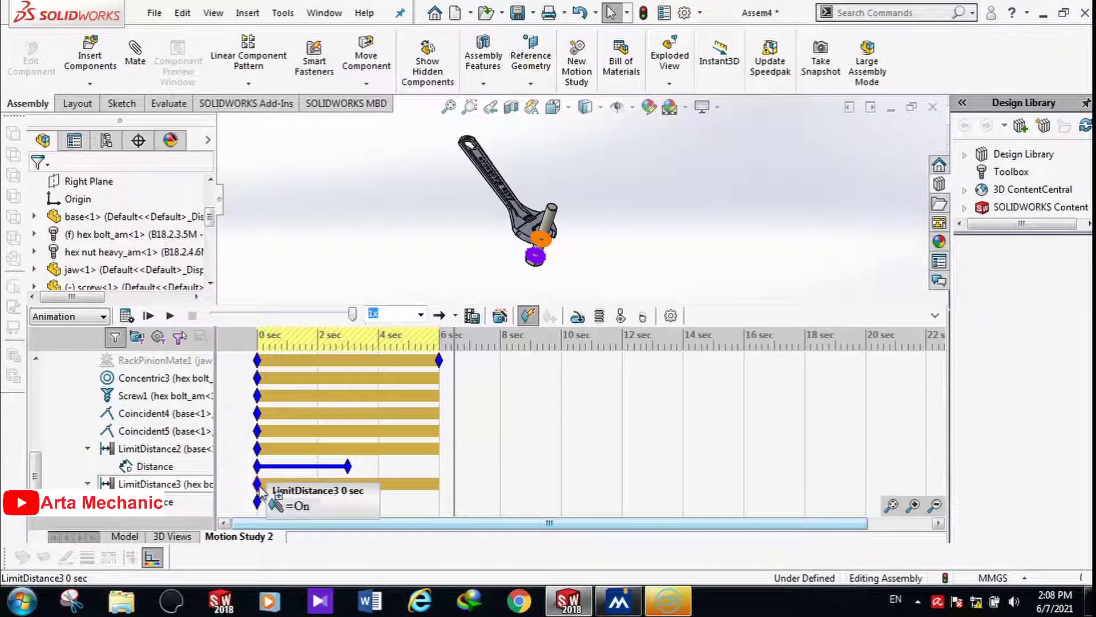
left_click_drag(258, 486, 456, 499)
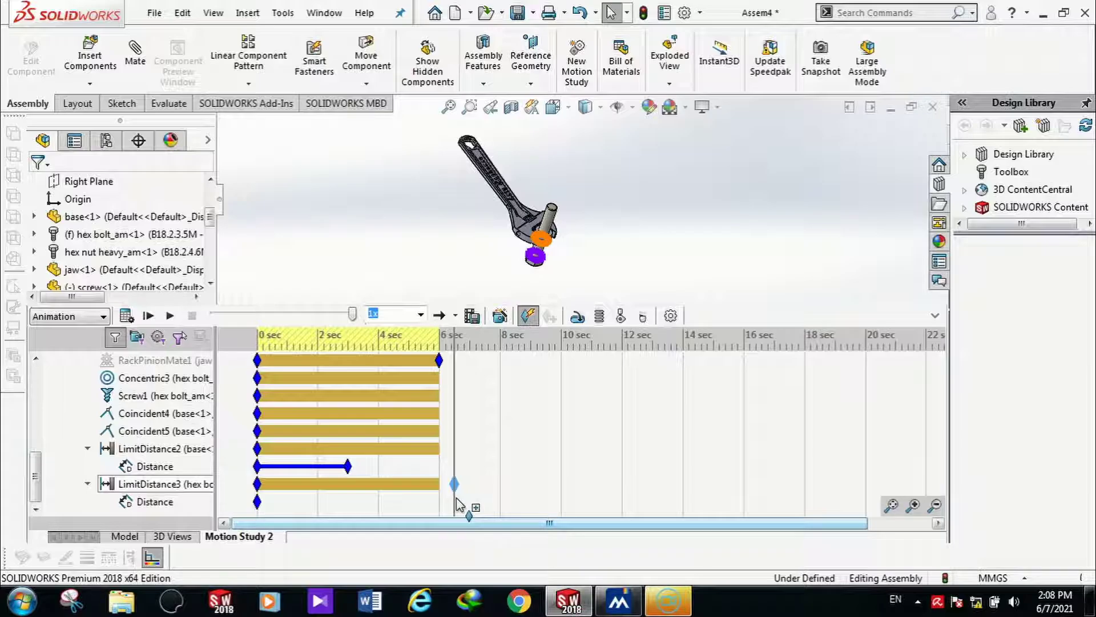
left_click_drag(456, 499, 473, 502)
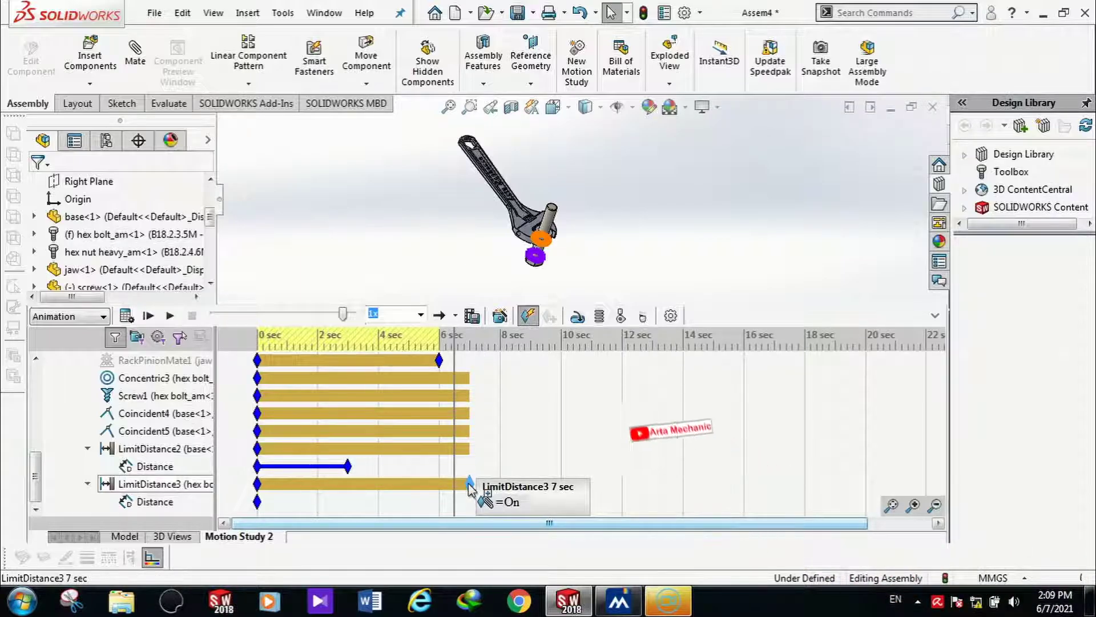
left_click_drag(470, 488, 560, 515)
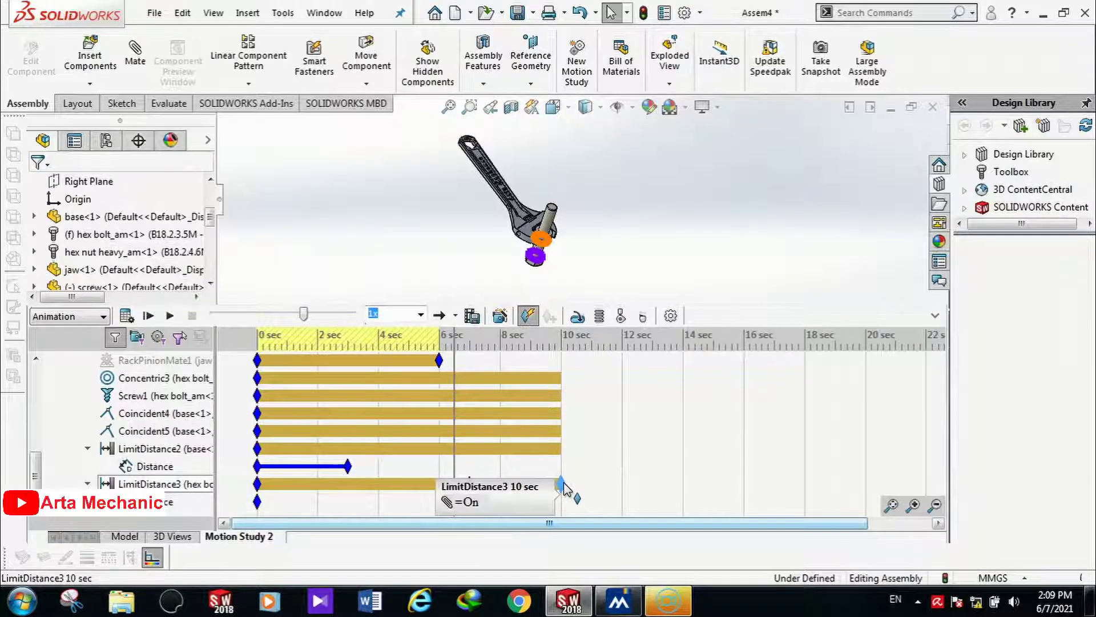
Step: Set the LimitDistance3 distance at the 10-second key to 0 mm
double_click(561, 487)
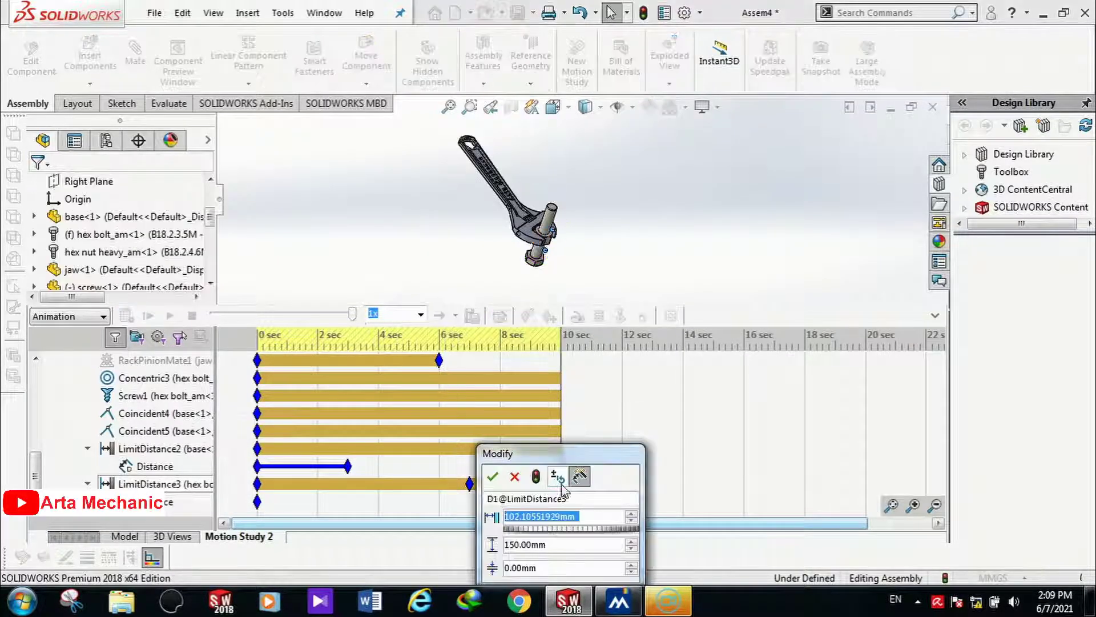
type("0")
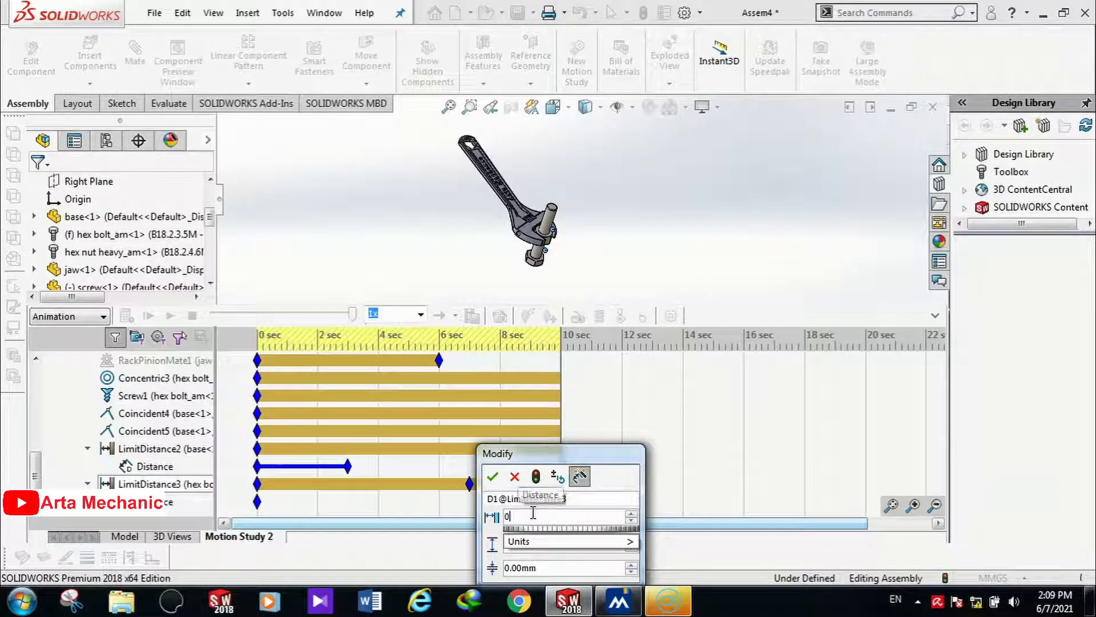
key("Return")
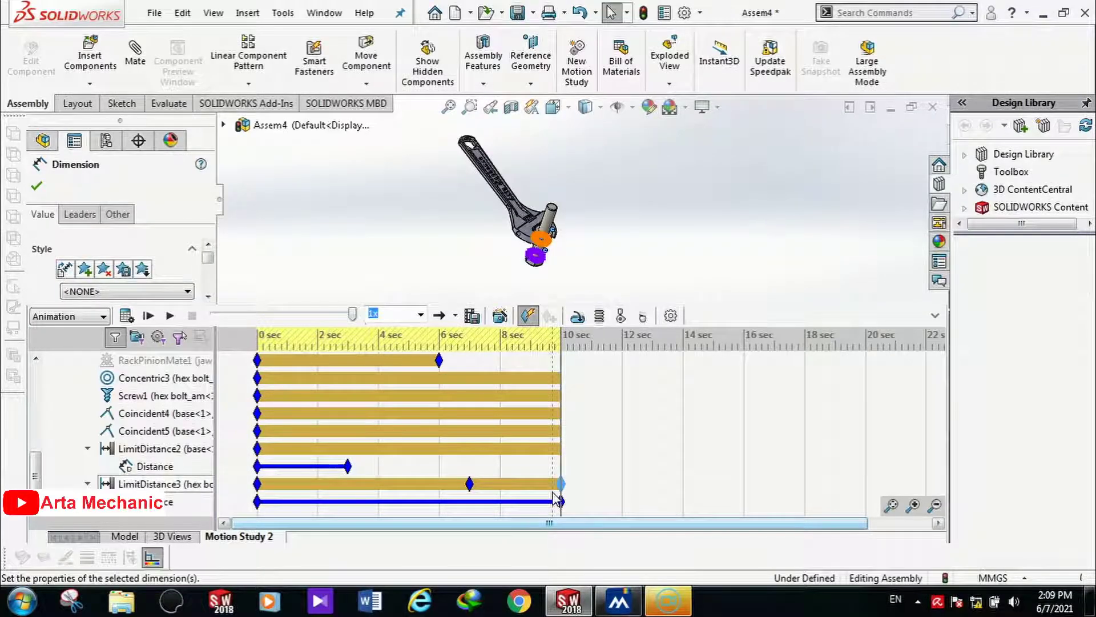
Step: Give the 7-second key of LimitDistance3 the same distance as its 0-second key, 102.10551929 mm
double_click(469, 483)
left_click(421, 478)
double_click(258, 485)
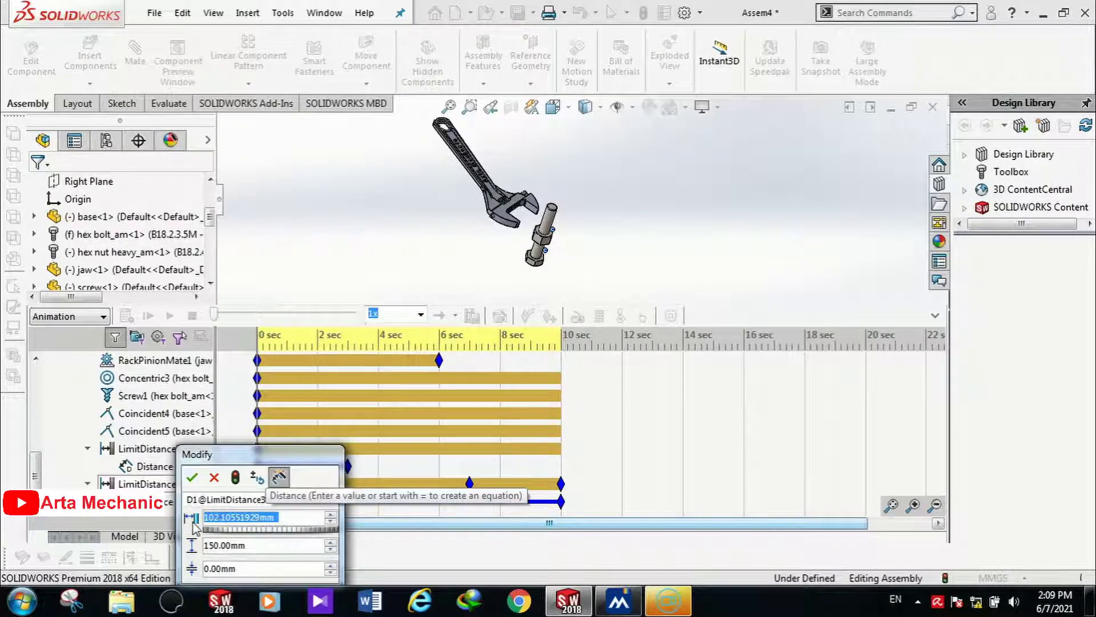
key("Return")
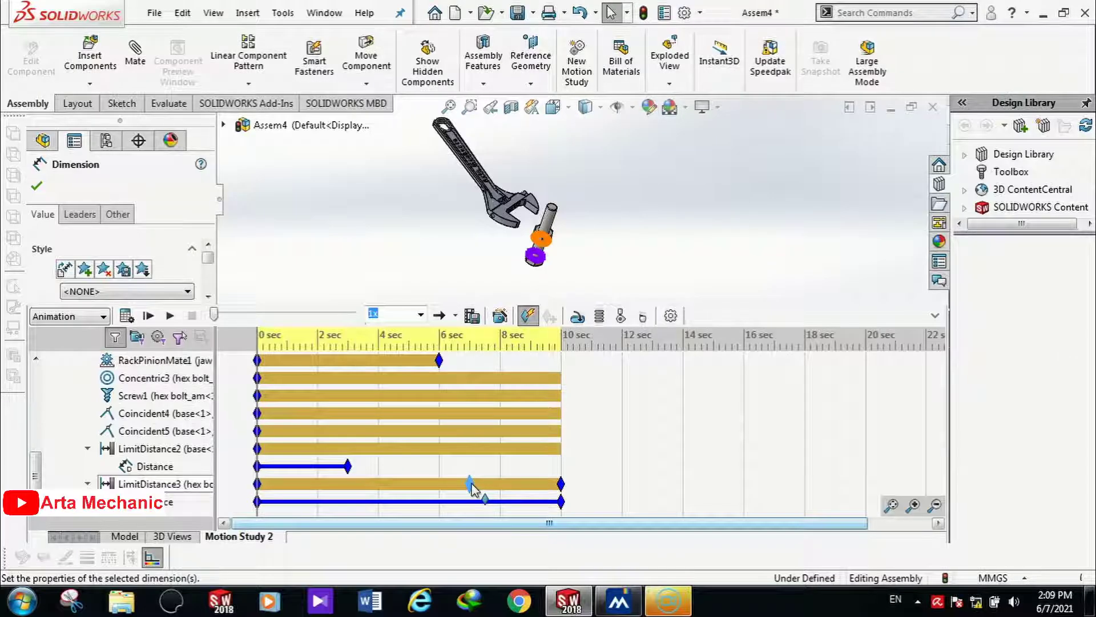
double_click(470, 485)
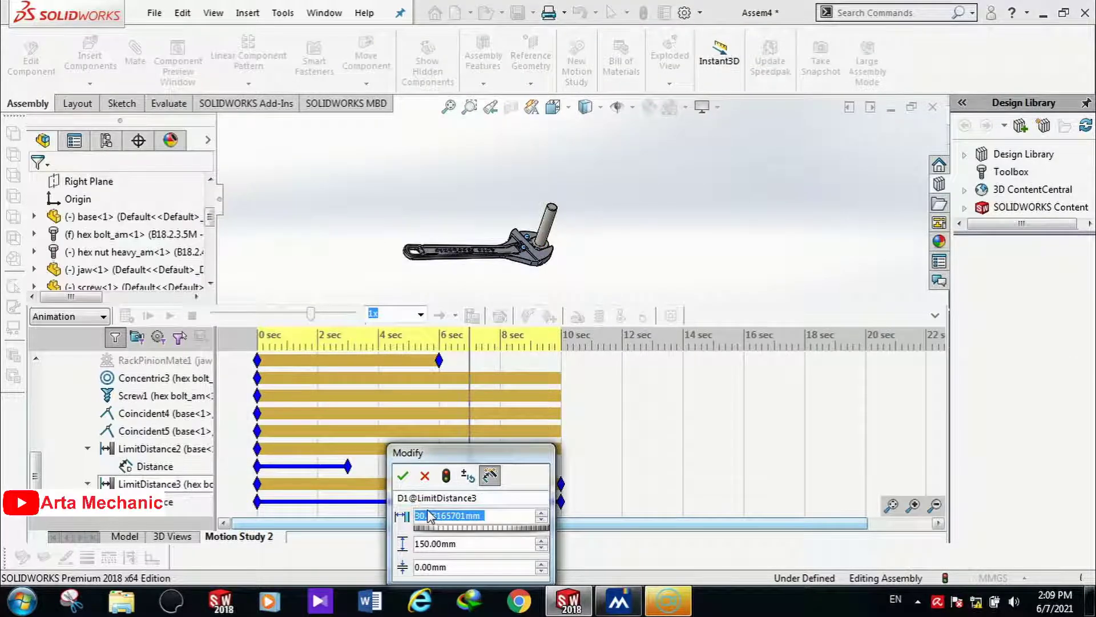
key("Return")
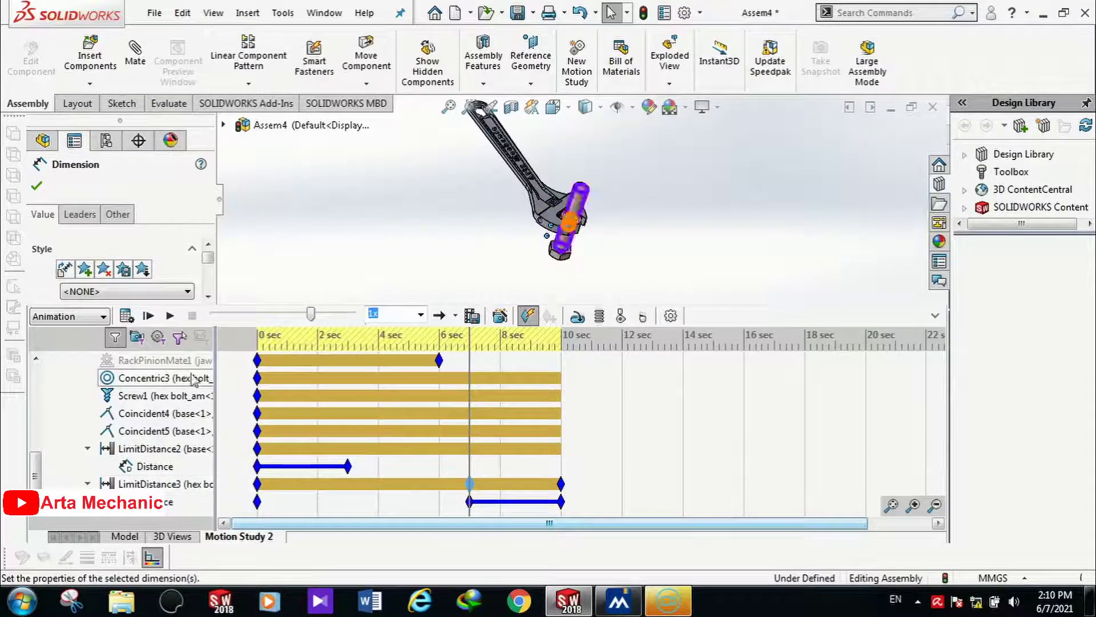
Step: Calculate the motion study and inspect the spanner and nut at the bolt head from several sides
left_click(126, 316)
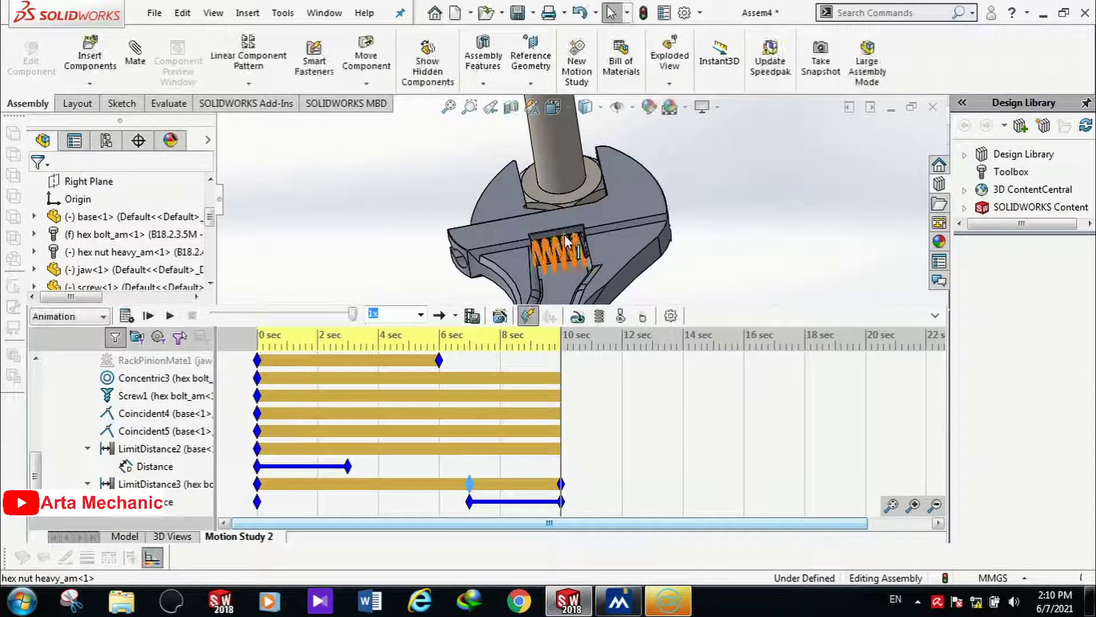
middle_click_drag(513, 239, 585, 250)
scroll(572, 211, "up", 4)
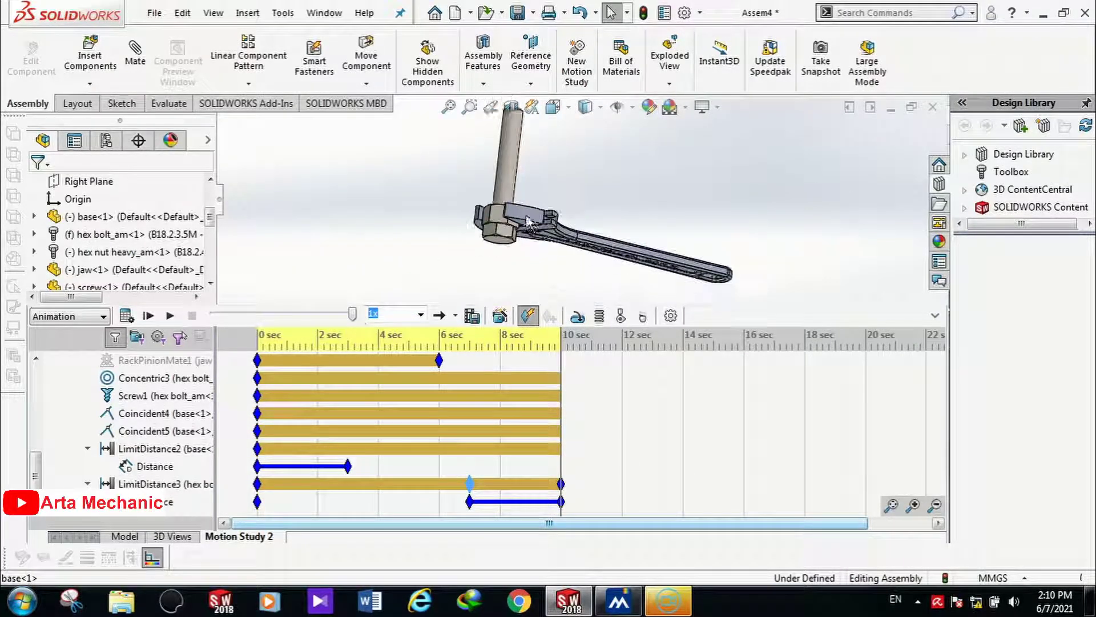
scroll(519, 191, "down", 3)
middle_click_drag(521, 194, 540, 264)
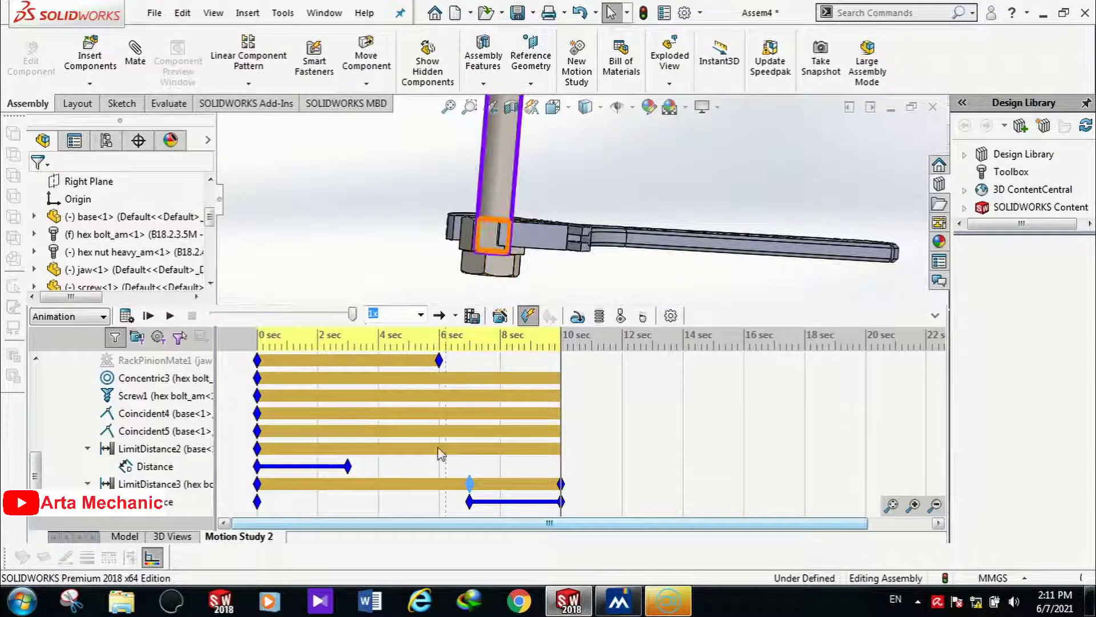
Step: Return the motion study's time bar to 0 seconds and bring up the assembly's camera and component rows
left_click(439, 334)
left_click_drag(439, 336, 257, 346)
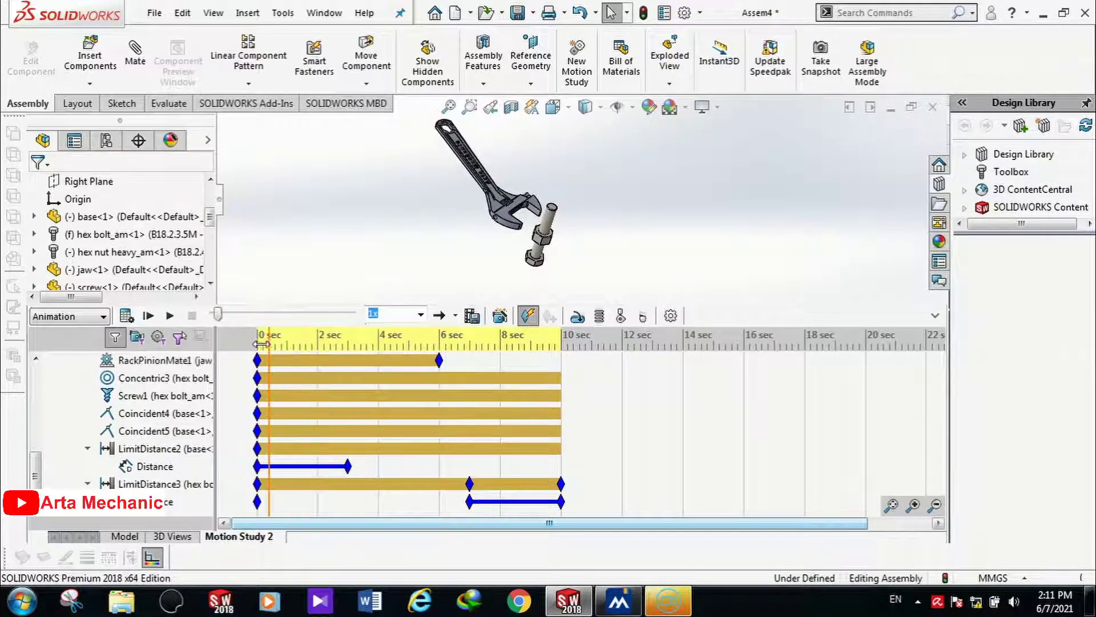
left_click_drag(33, 475, 49, 379)
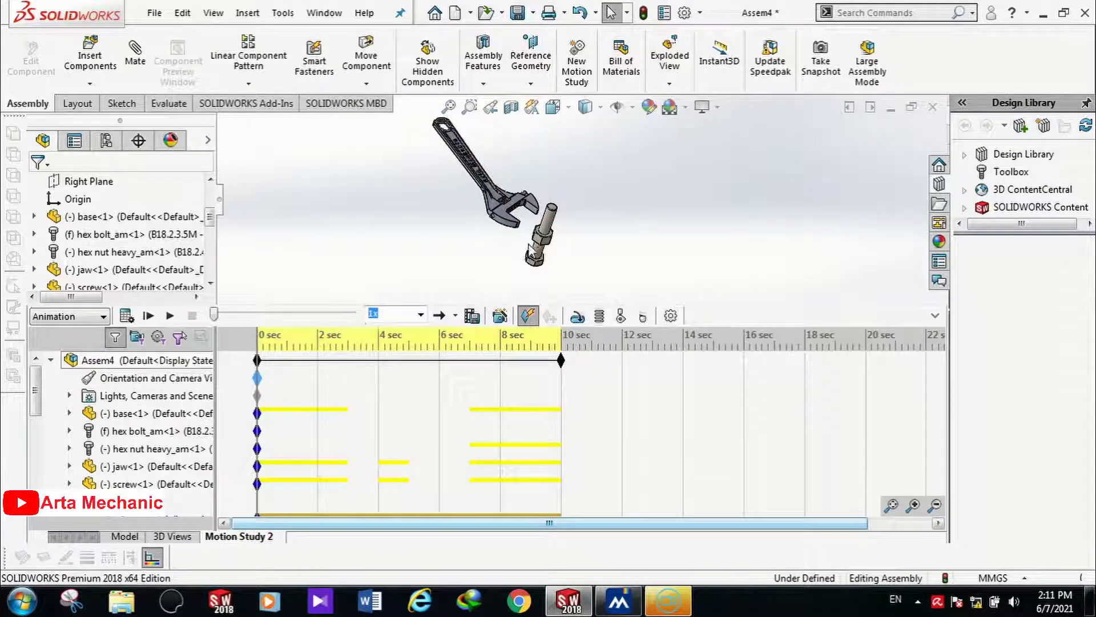
Step: Replace the Orientation and Camera Views key at 0 seconds with an angled close-up of the spanner jaws and the nut
scroll(558, 240, "down", 3)
middle_click_drag(558, 240, 551, 216)
left_click_drag(288, 346, 250, 338)
scroll(560, 238, "down", 6)
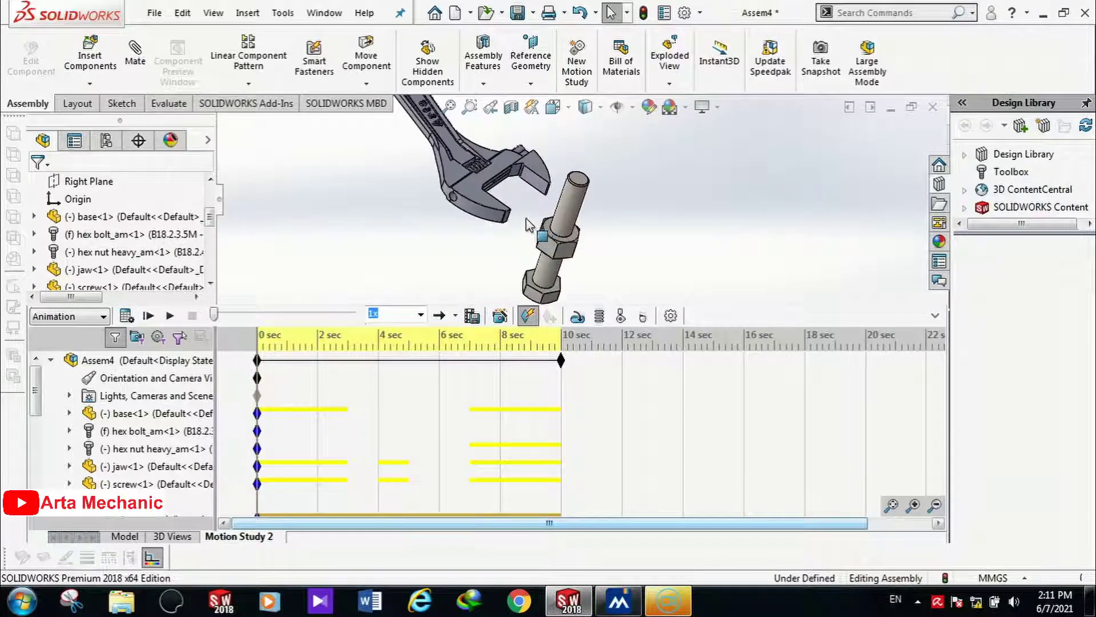
middle_click_drag(562, 242, 542, 267)
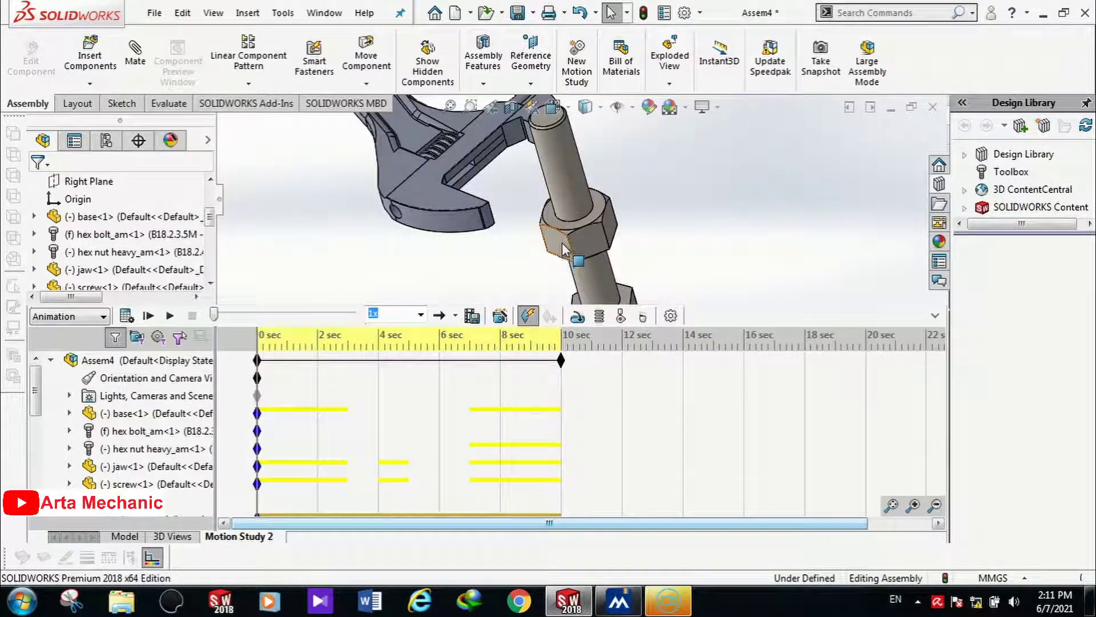
right_click(258, 380)
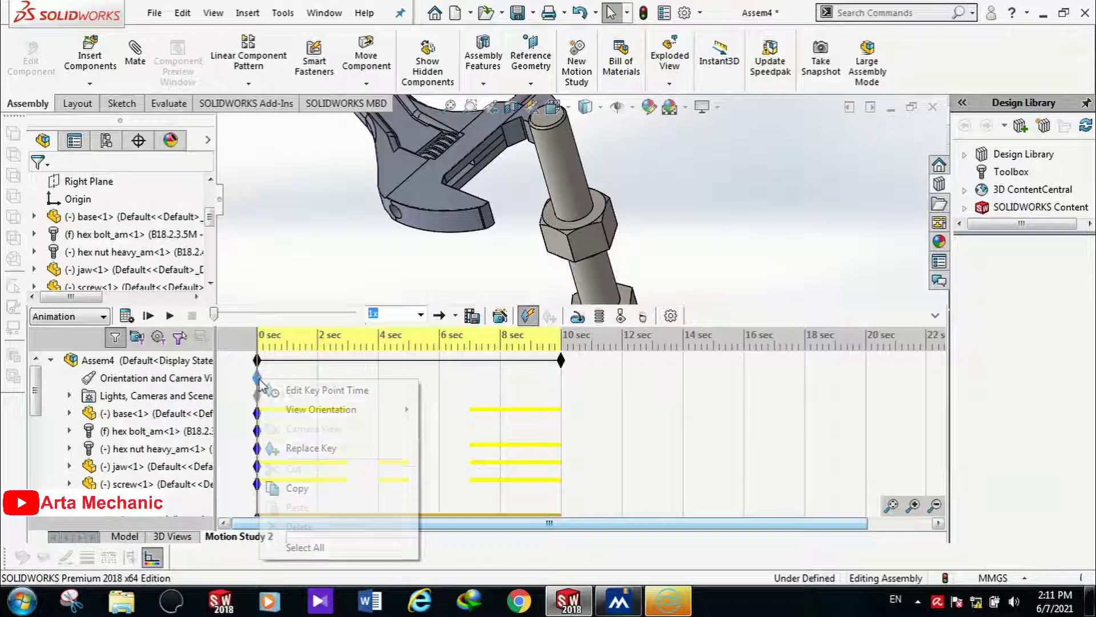
left_click(292, 449)
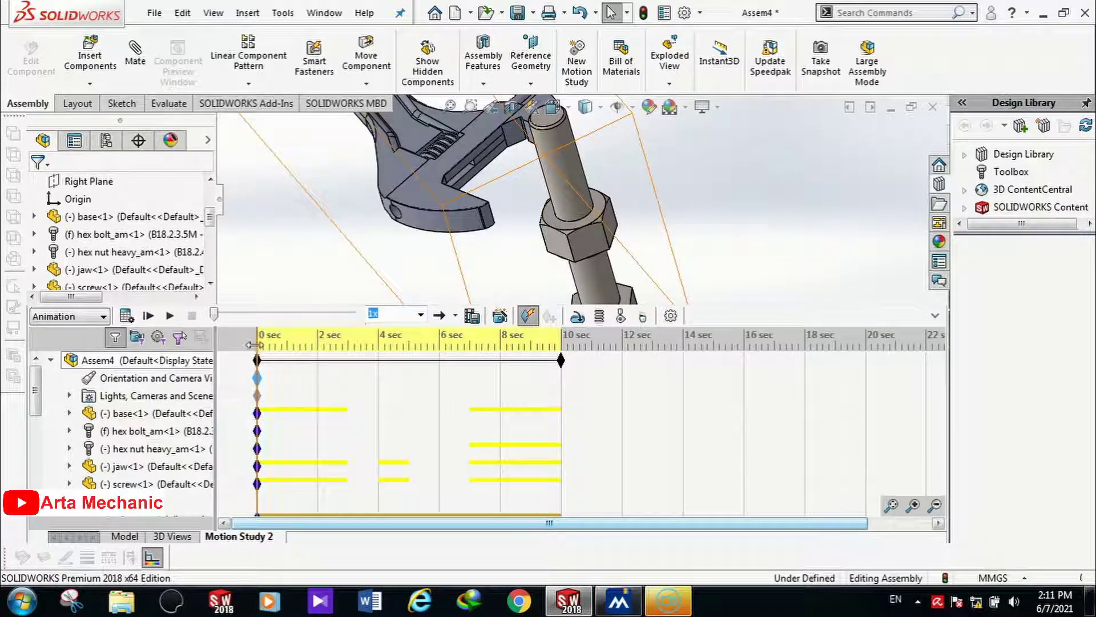
Step: Place an Orientation and Camera Views key at about 5.2 seconds with the same close-up of the nut as at 0 seconds
left_click_drag(254, 344, 415, 349)
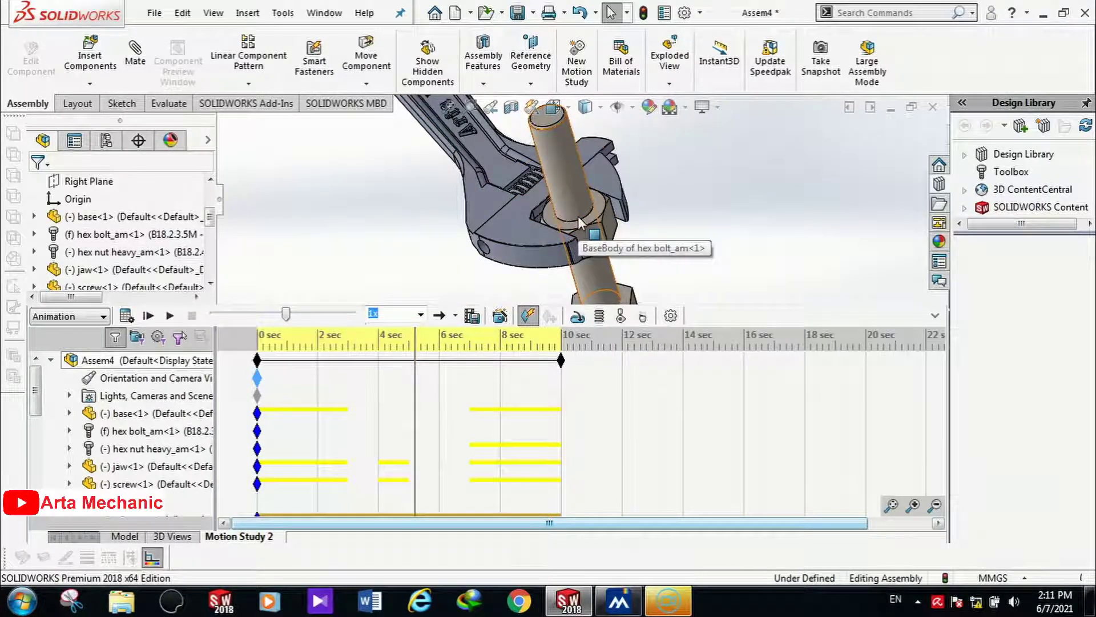
scroll(580, 217, "up", 3)
scroll(579, 217, "down", 5)
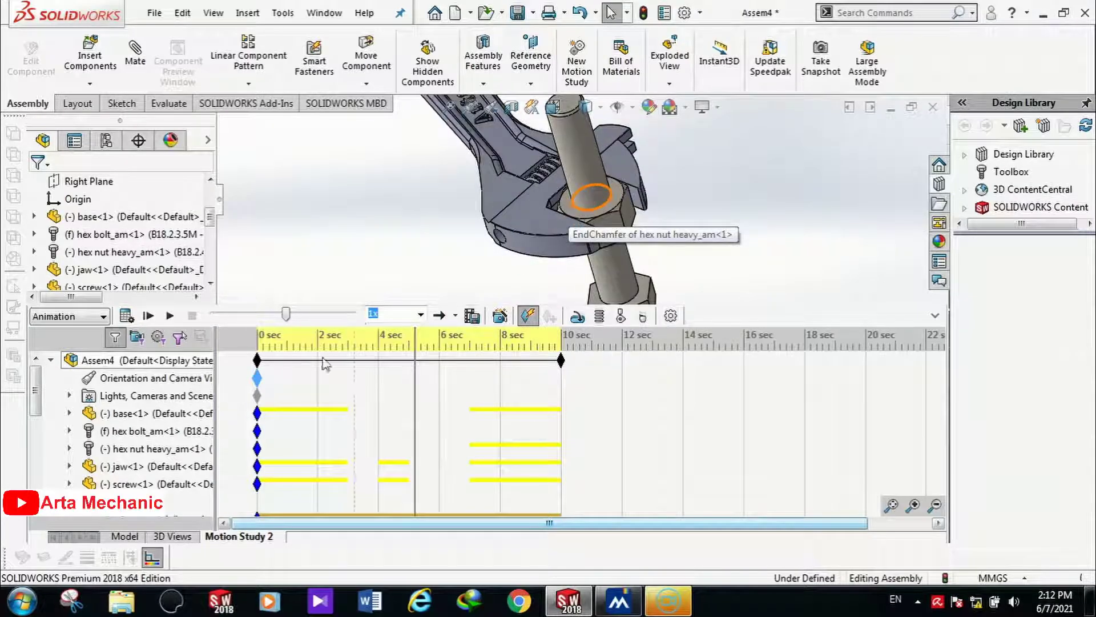
left_click(354, 341)
left_click_drag(359, 348, 415, 345)
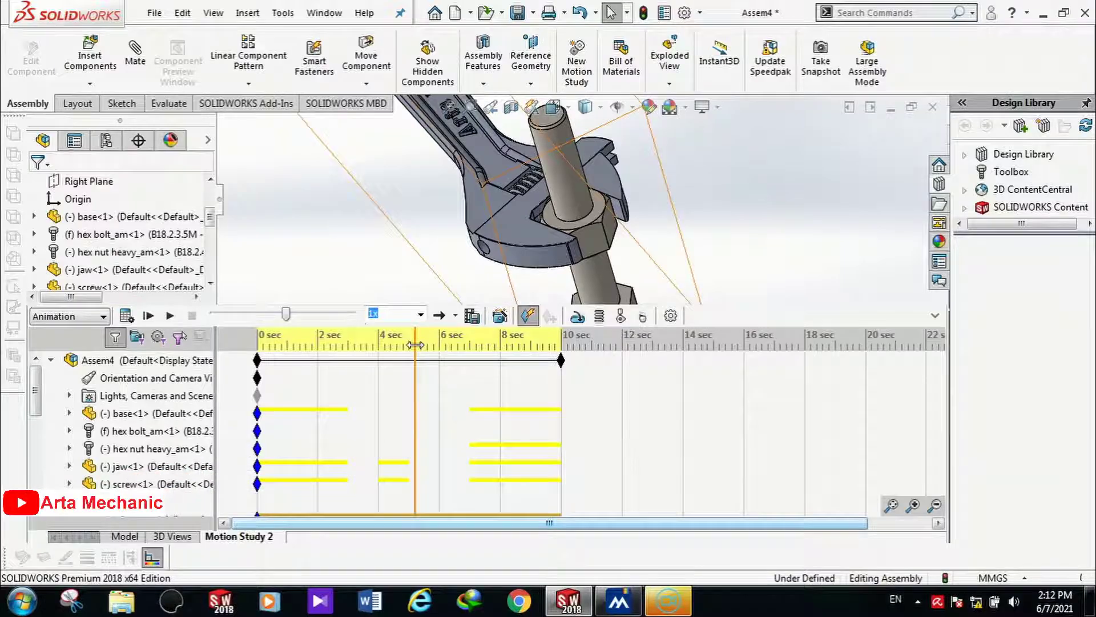
right_click(415, 377)
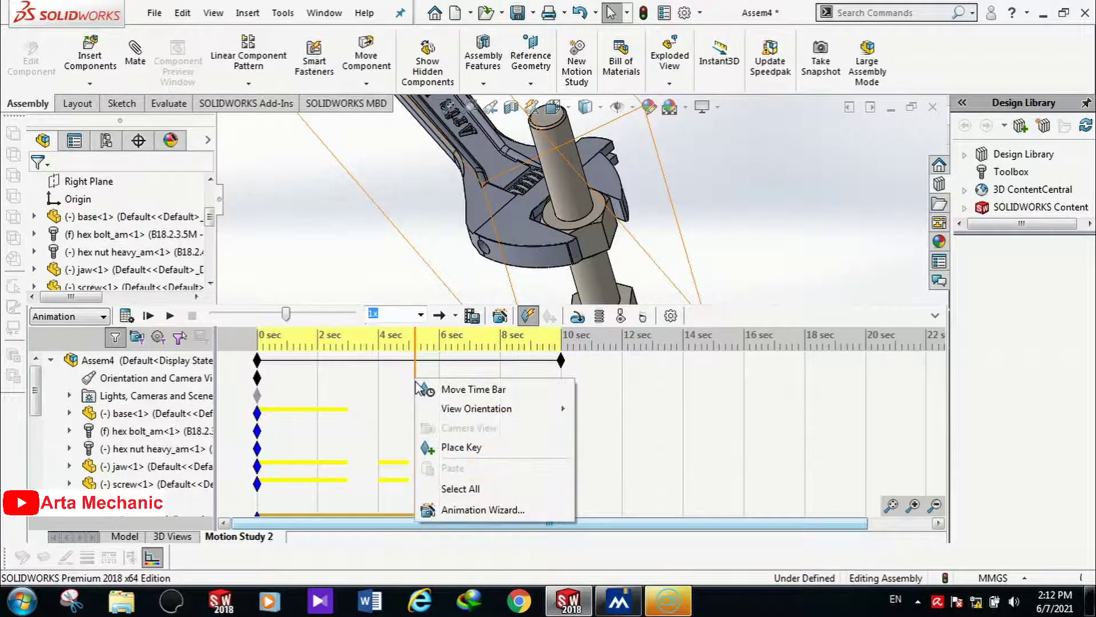
left_click(453, 447)
Step: Place an Orientation and Camera Views key at about 6.2 seconds with a zoomed-out view of the whole spanner and bolt
scroll(531, 217, "up", 3)
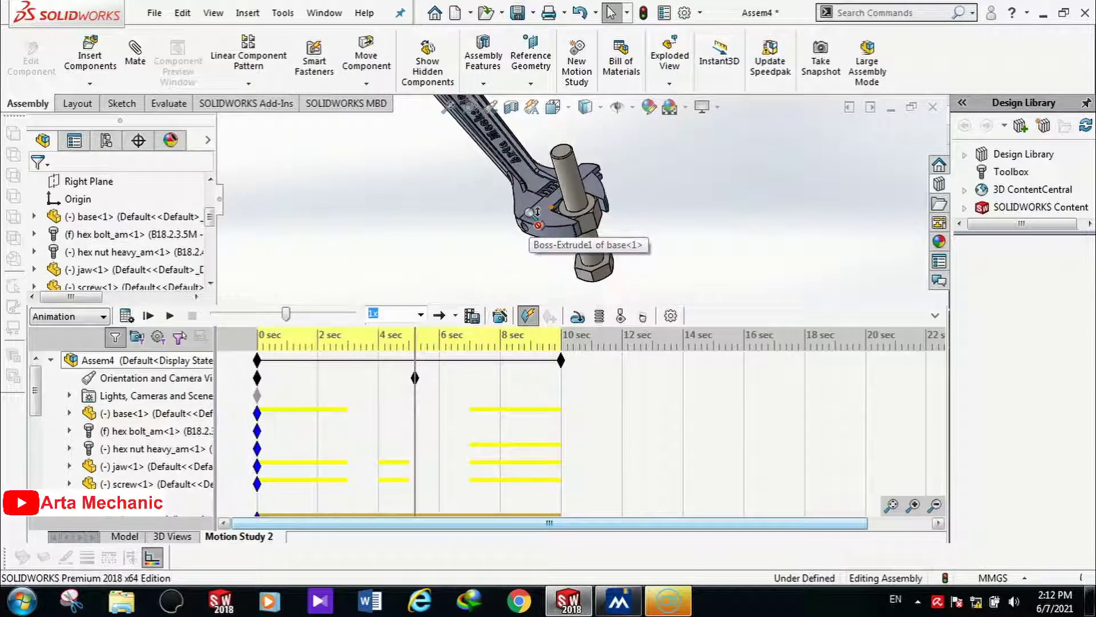
scroll(541, 197, "up", 1)
middle_click_drag(541, 197, 576, 212)
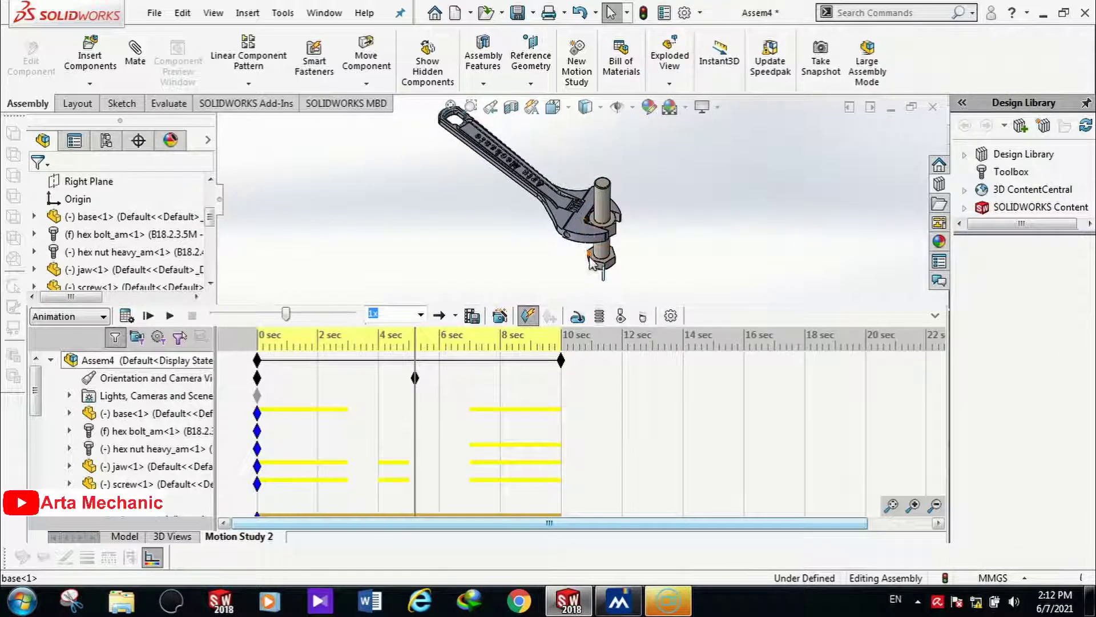
left_click(439, 380)
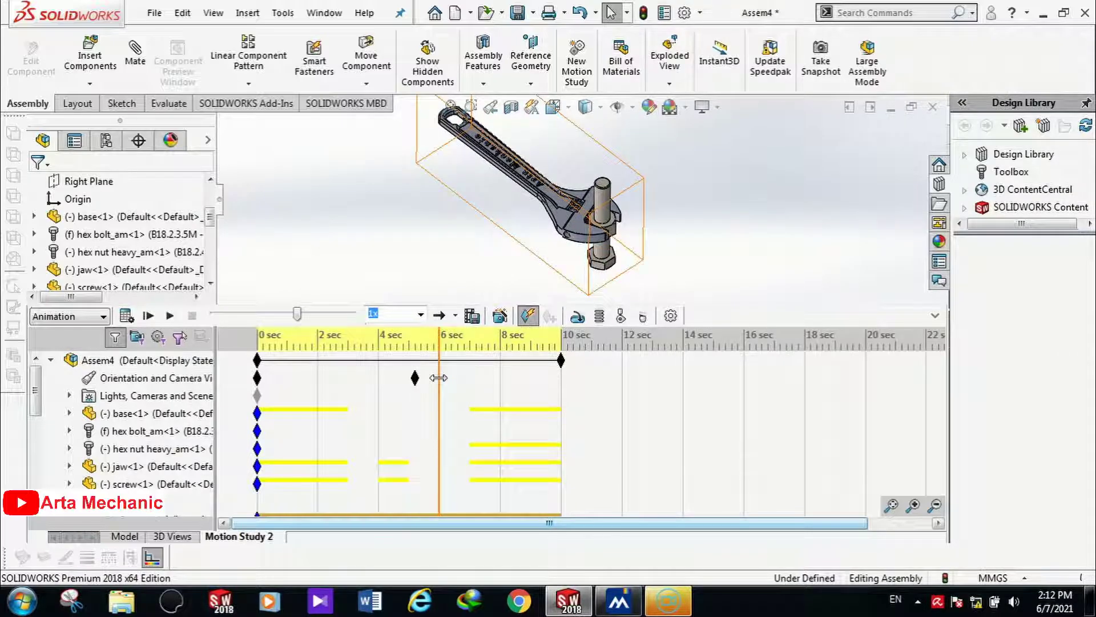
left_click_drag(439, 379, 447, 379)
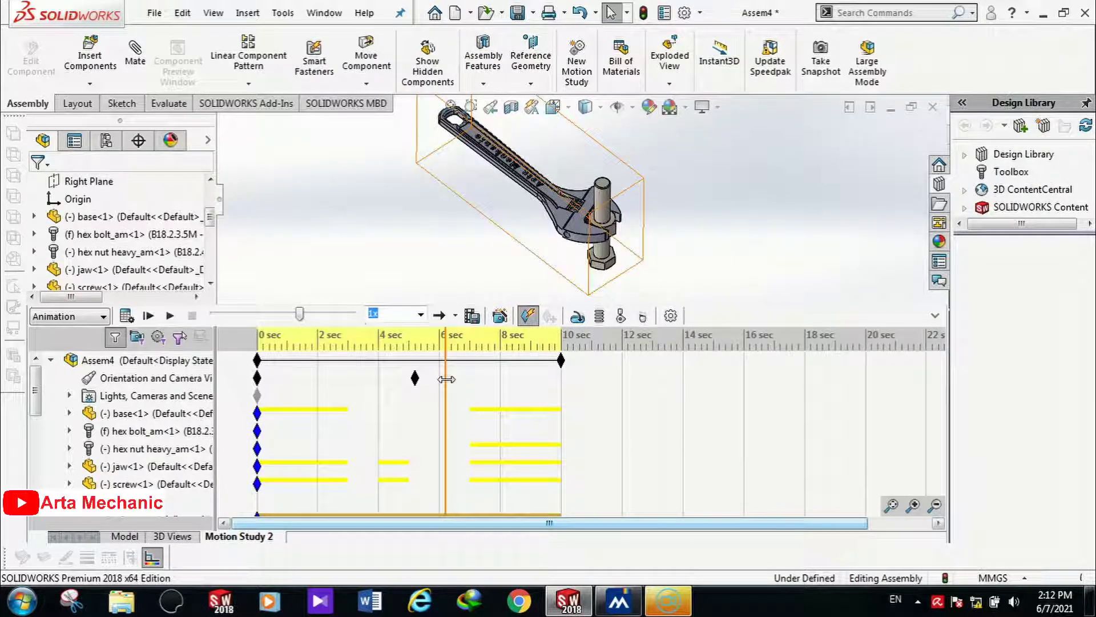
right_click(446, 379)
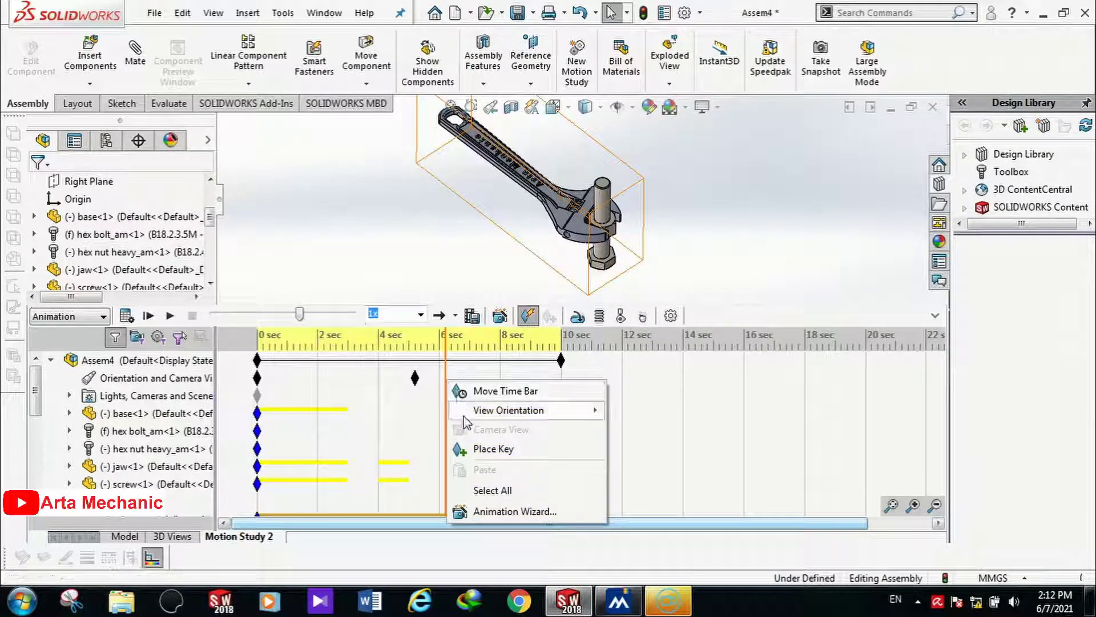
left_click(482, 452)
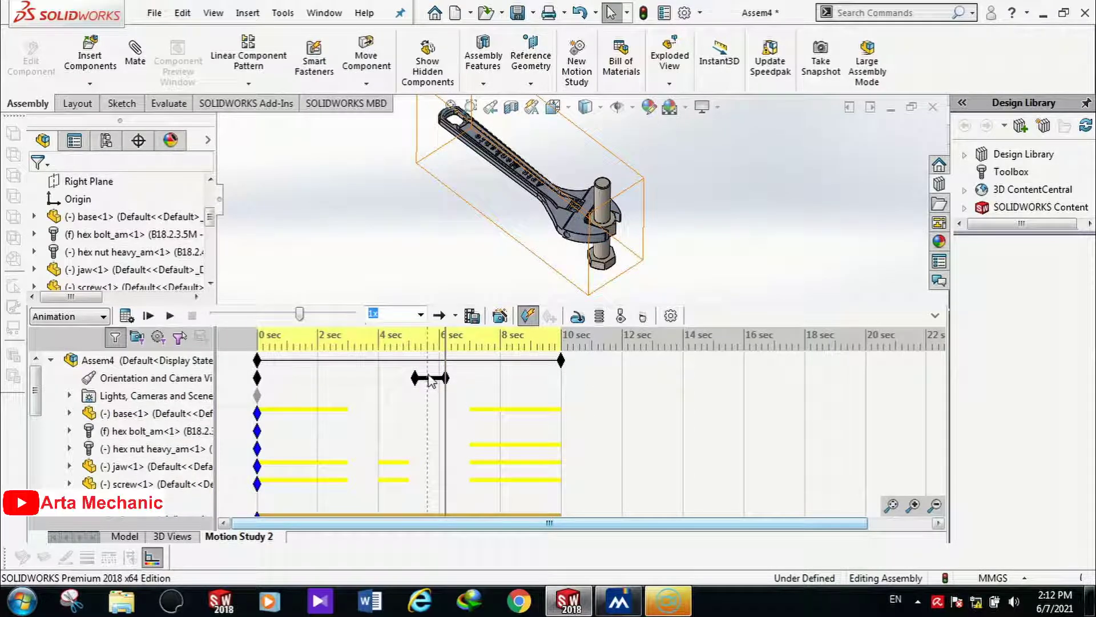
Step: Place an Orientation and Camera Views key at about 8.7 seconds, keeping the zoomed-out view of the spanner and bolt
left_click_drag(446, 356, 521, 361)
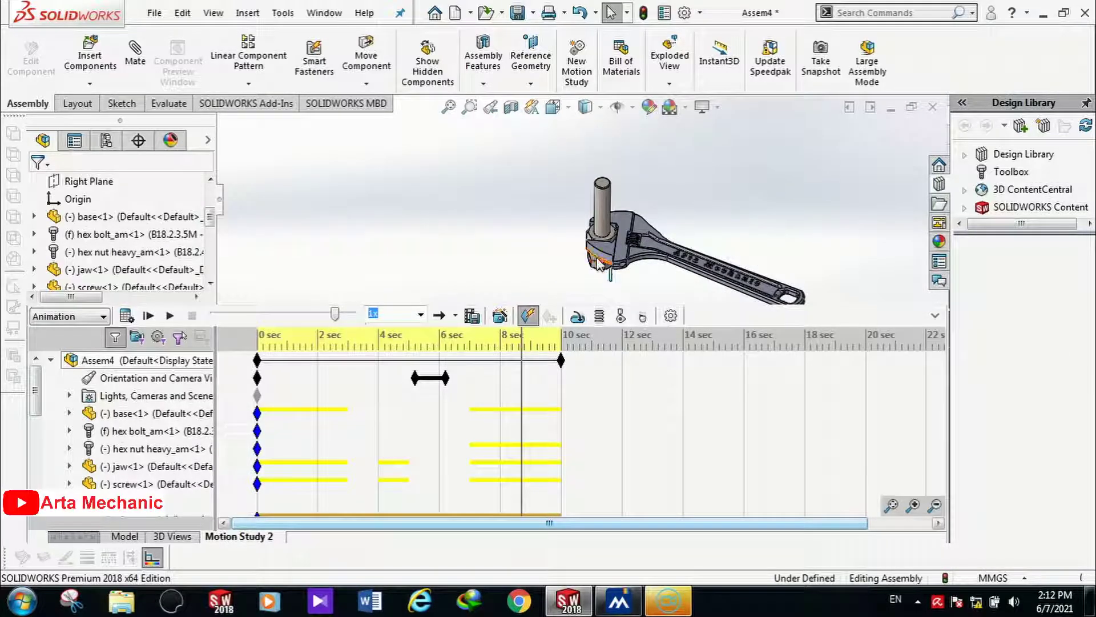
right_click(523, 386)
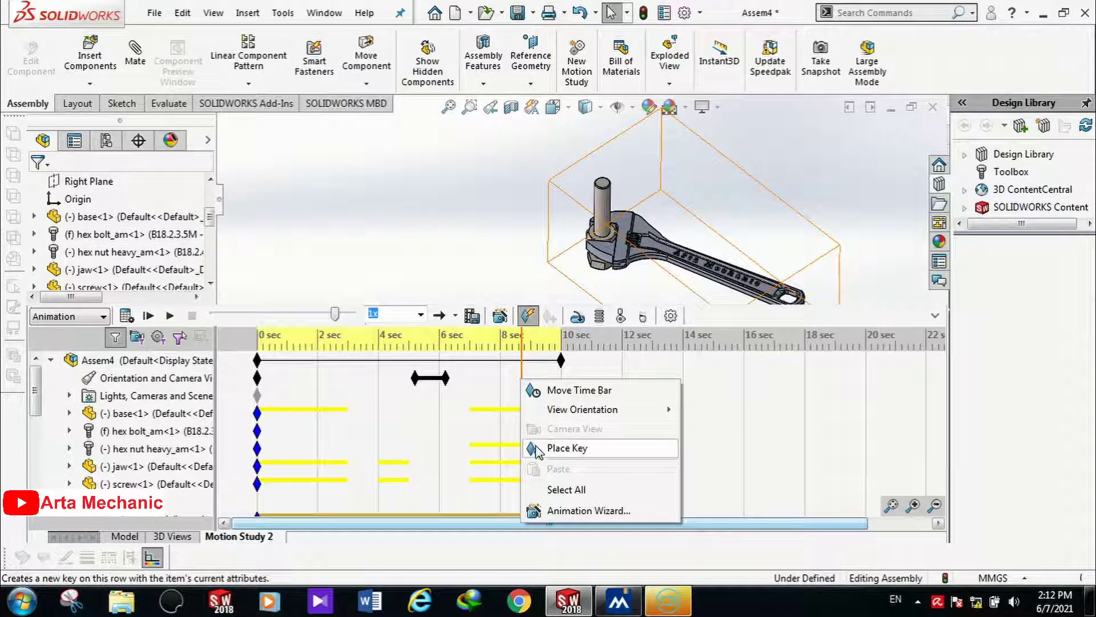
left_click(542, 448)
Step: Place an Orientation and Camera Views key at about 9.1 seconds with a low side close-up of the bolt head and nut
scroll(611, 264, "up", 1)
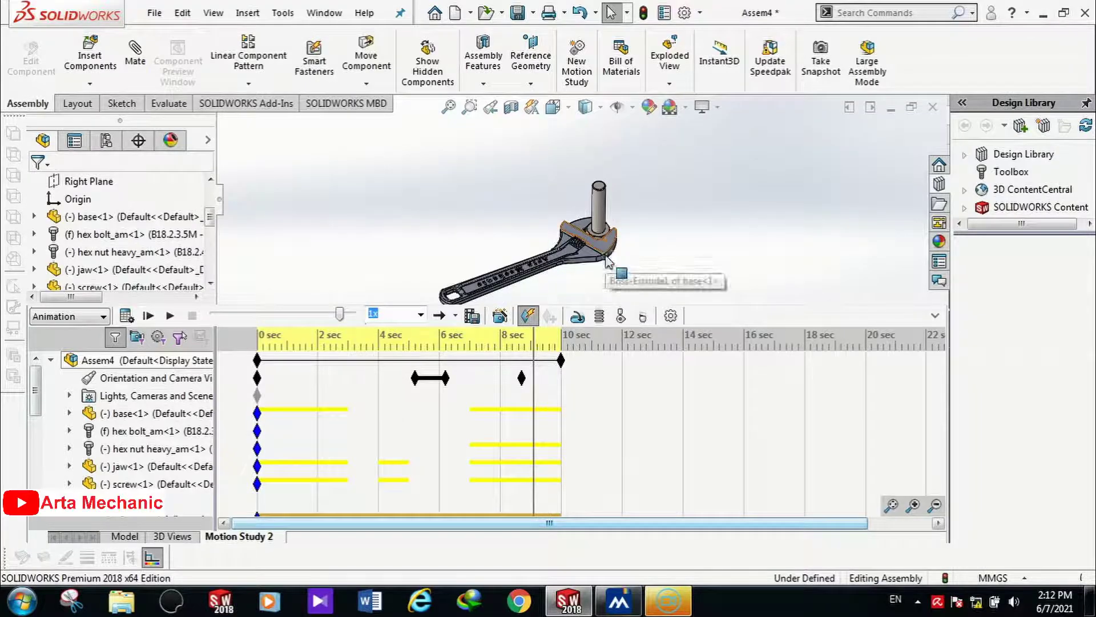
left_click_drag(534, 348, 539, 348)
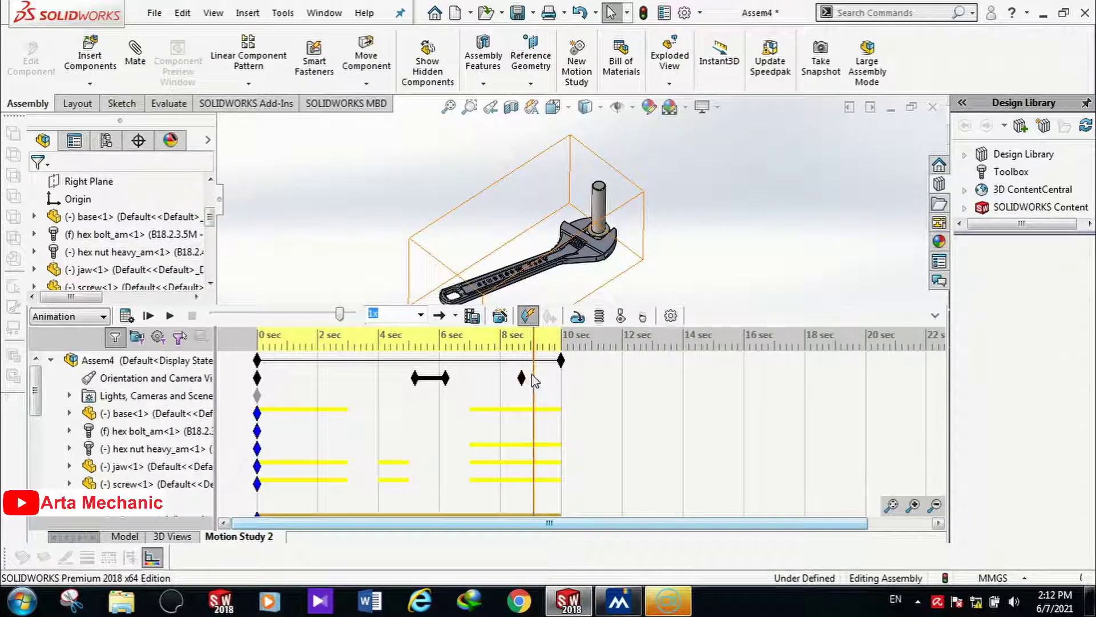
scroll(600, 265, "down", 2)
middle_click_drag(600, 265, 557, 217)
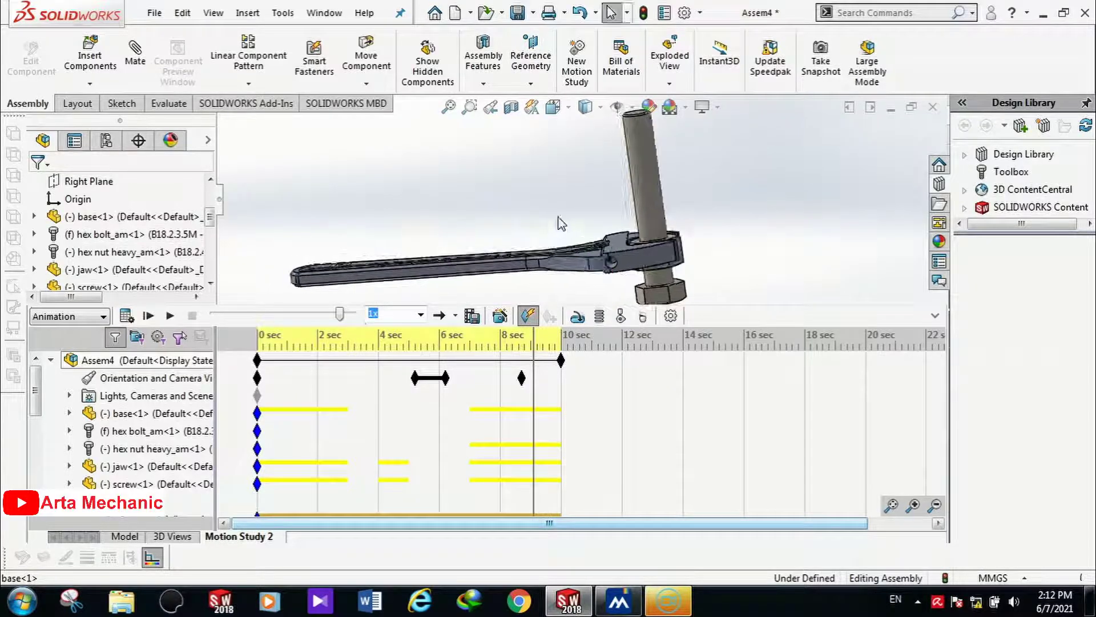
scroll(654, 270, "down", 4)
scroll(656, 272, "up", 2)
scroll(656, 272, "down", 3)
middle_click_drag(656, 272, 620, 181)
scroll(620, 180, "up", 2)
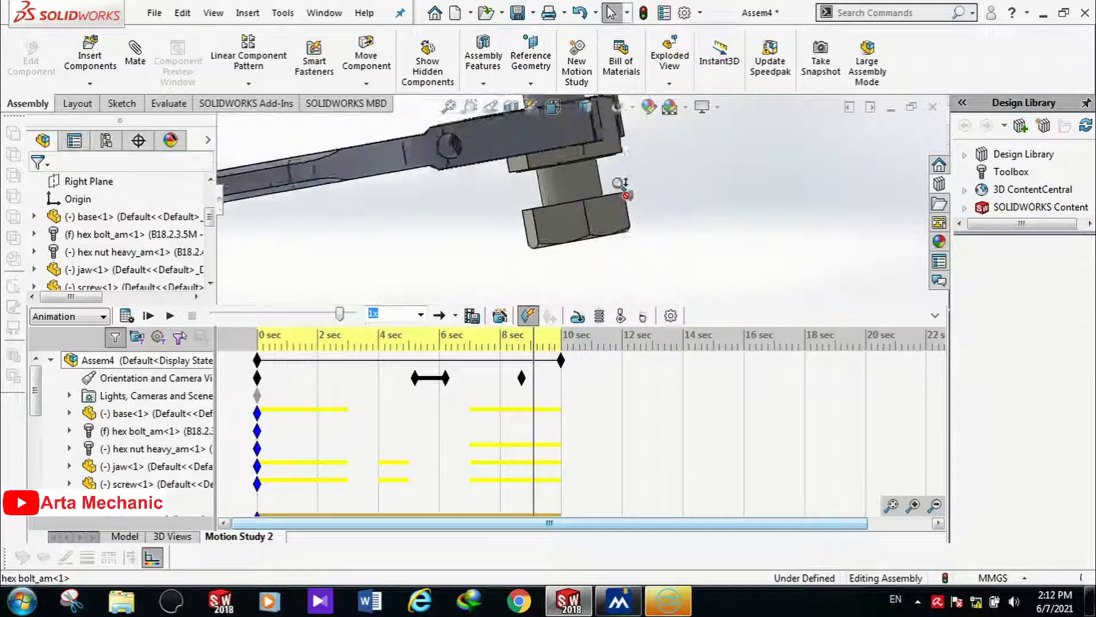
scroll(620, 180, "down", 2)
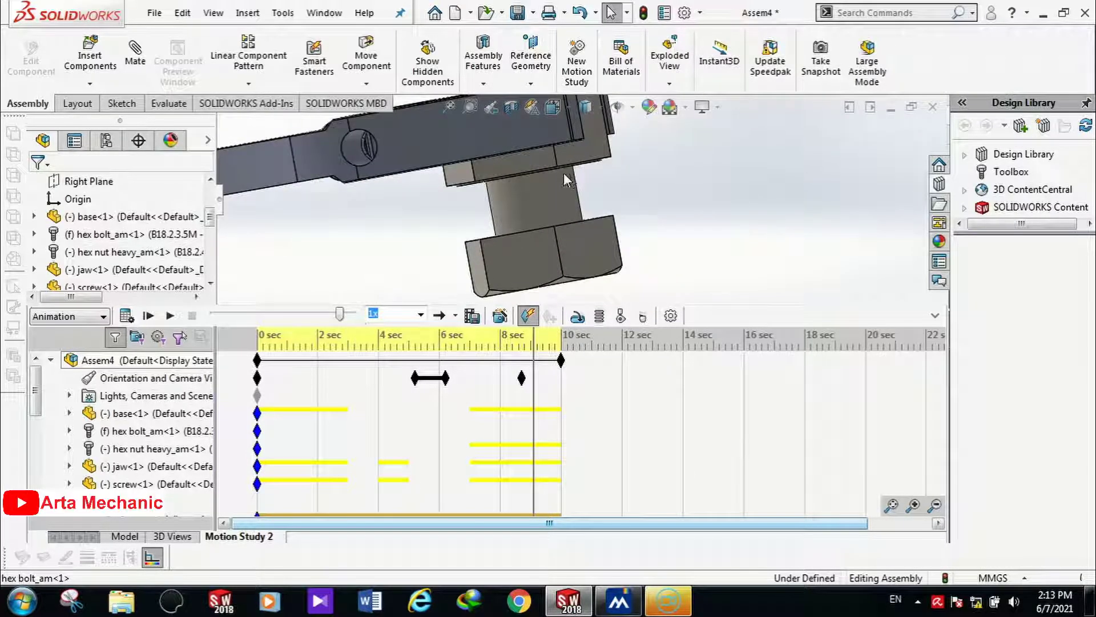
right_click(531, 377)
left_click(571, 446)
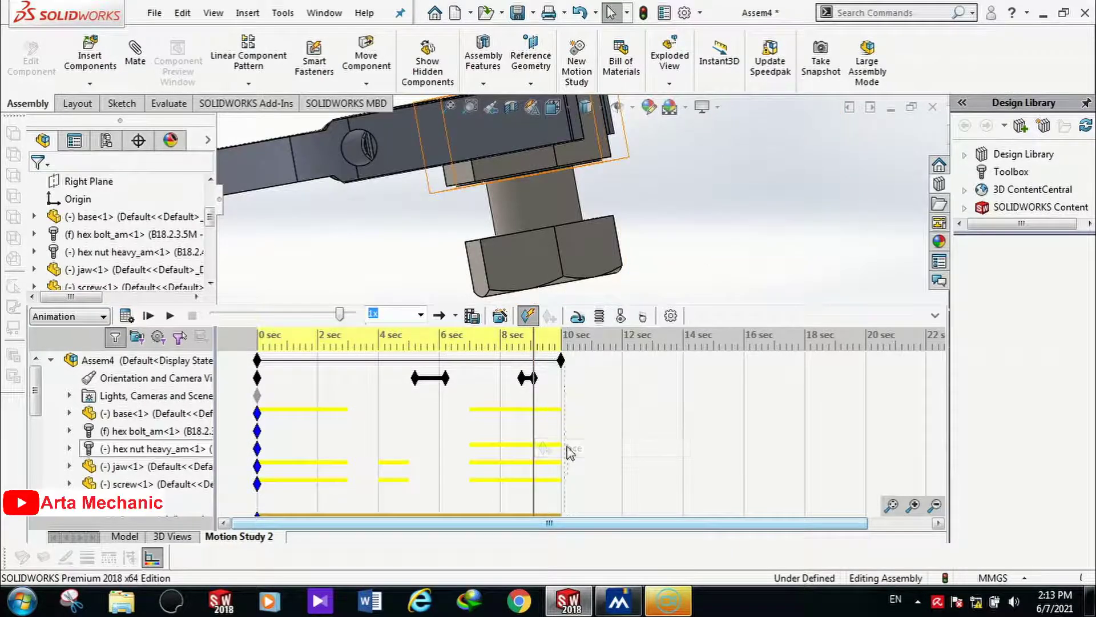
Step: Play the animation from 0 seconds to check the camera moves
left_click_drag(535, 360, 259, 360)
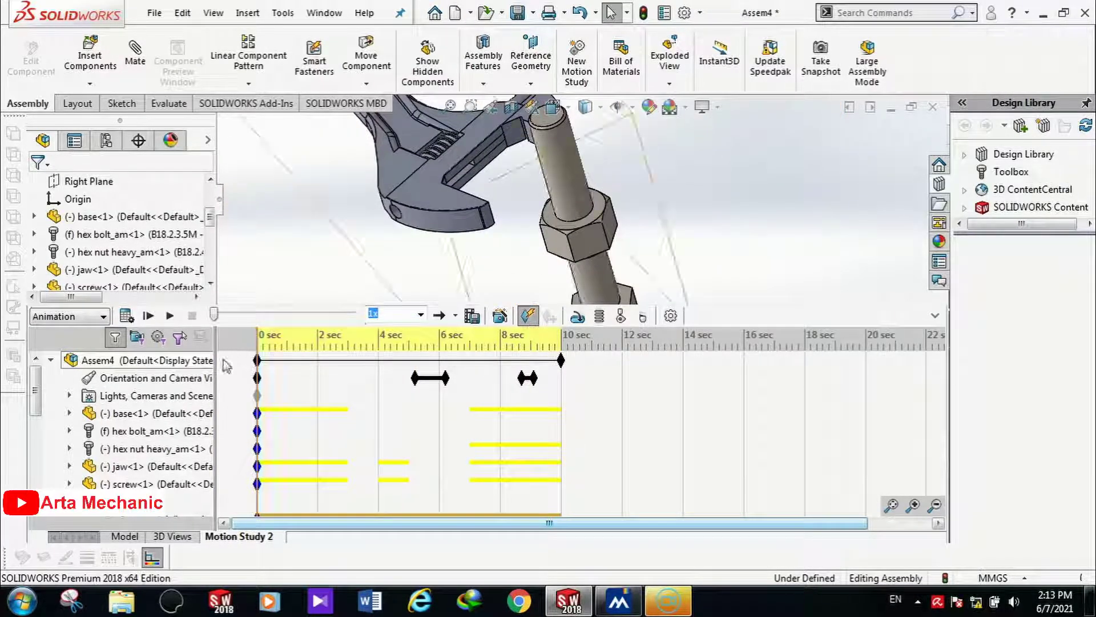
left_click(149, 315)
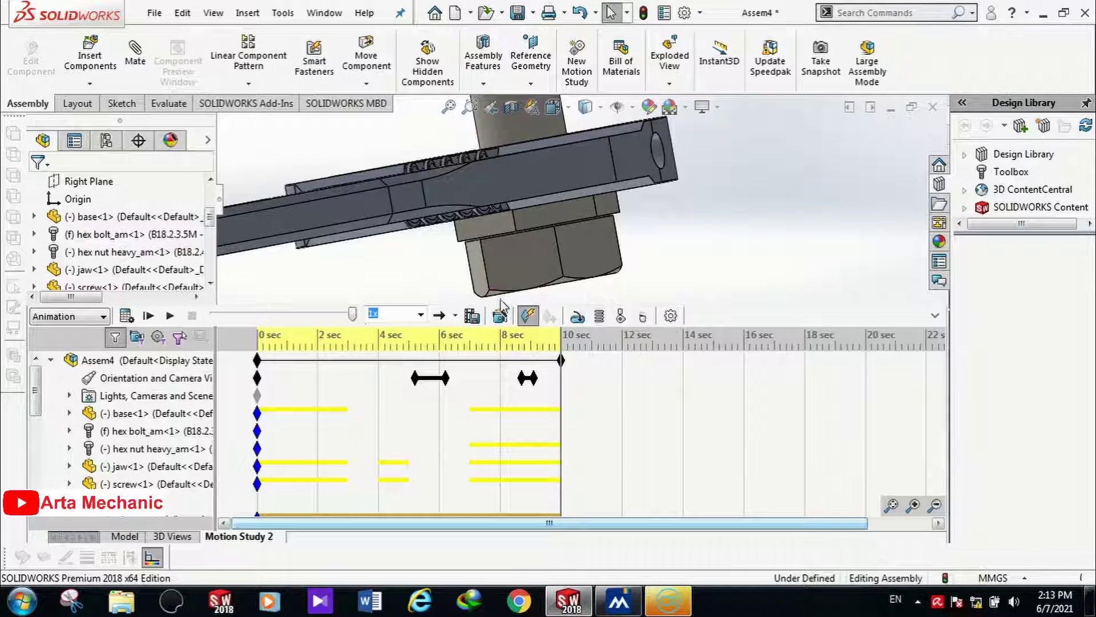
Step: Save the entire animation as the AVI file Assem4 with Full Frames (Uncompressed) compression, recalculating the motion study results before saving
left_click(472, 317)
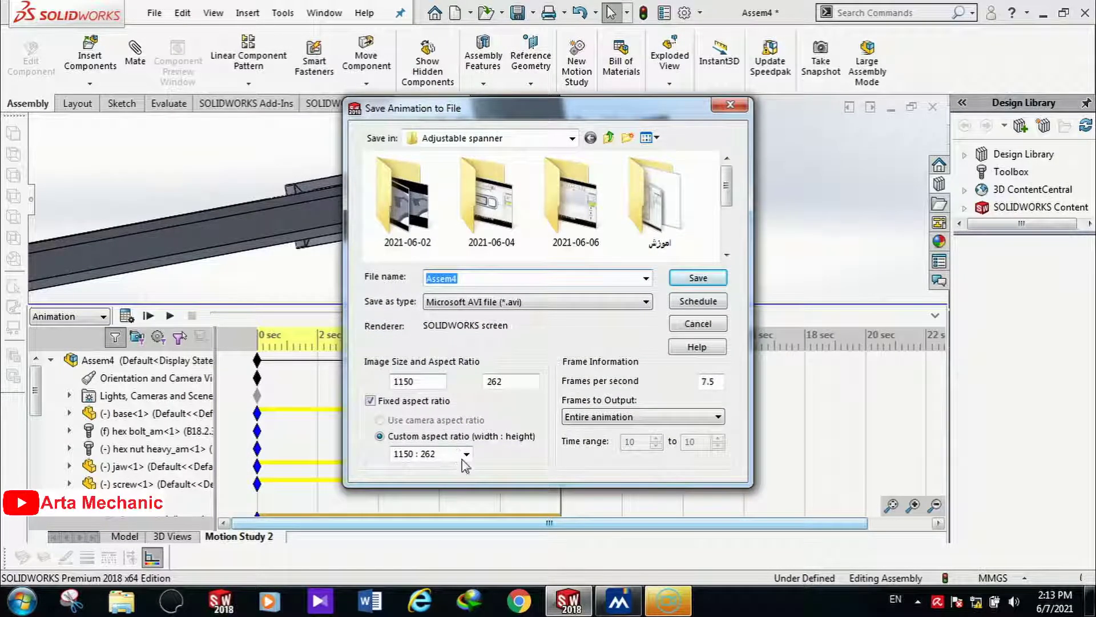
left_click(467, 454)
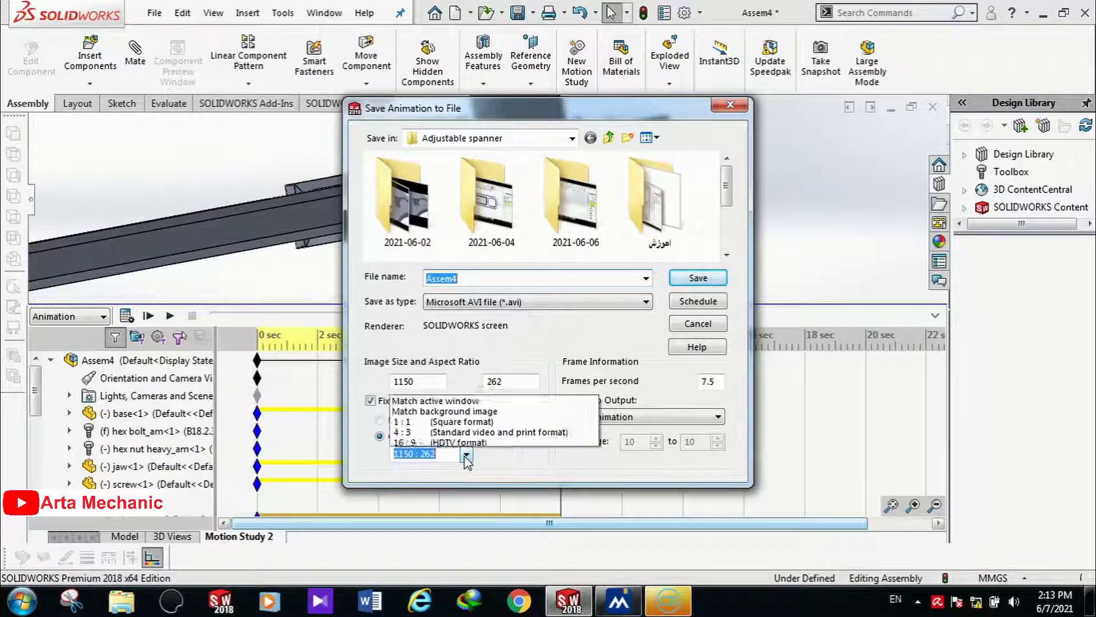
left_click(386, 366)
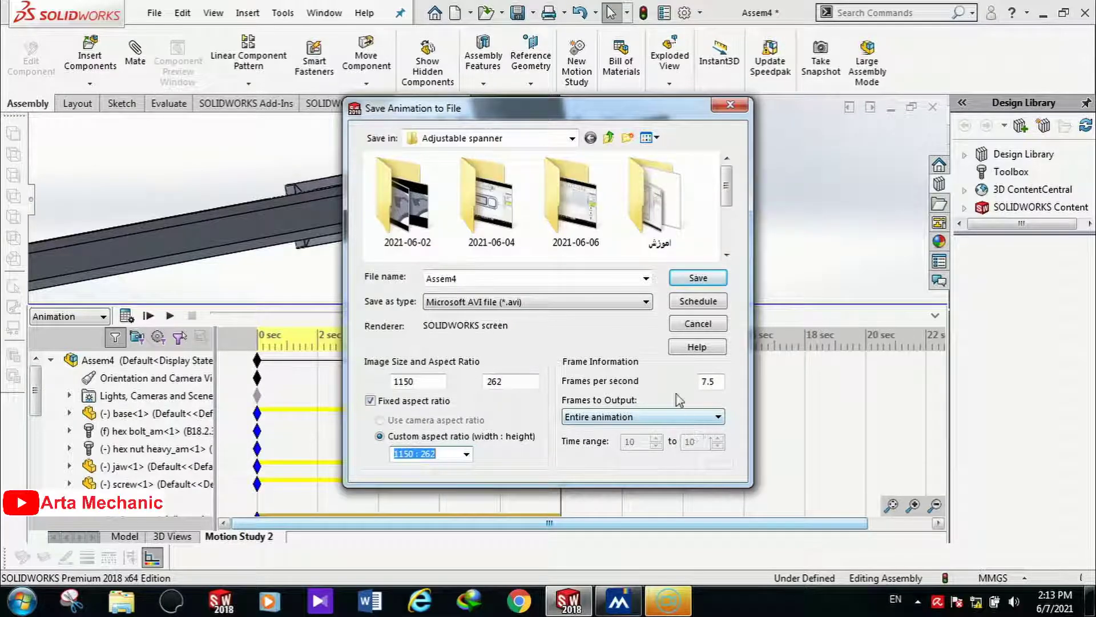
left_click(697, 278)
left_click(522, 279)
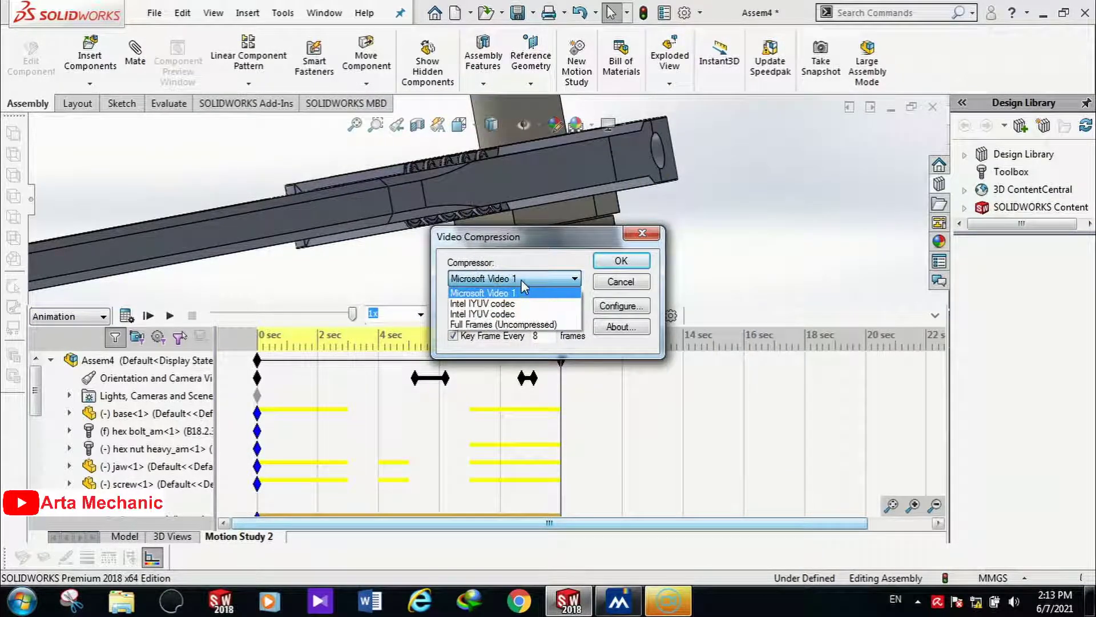
left_click(512, 324)
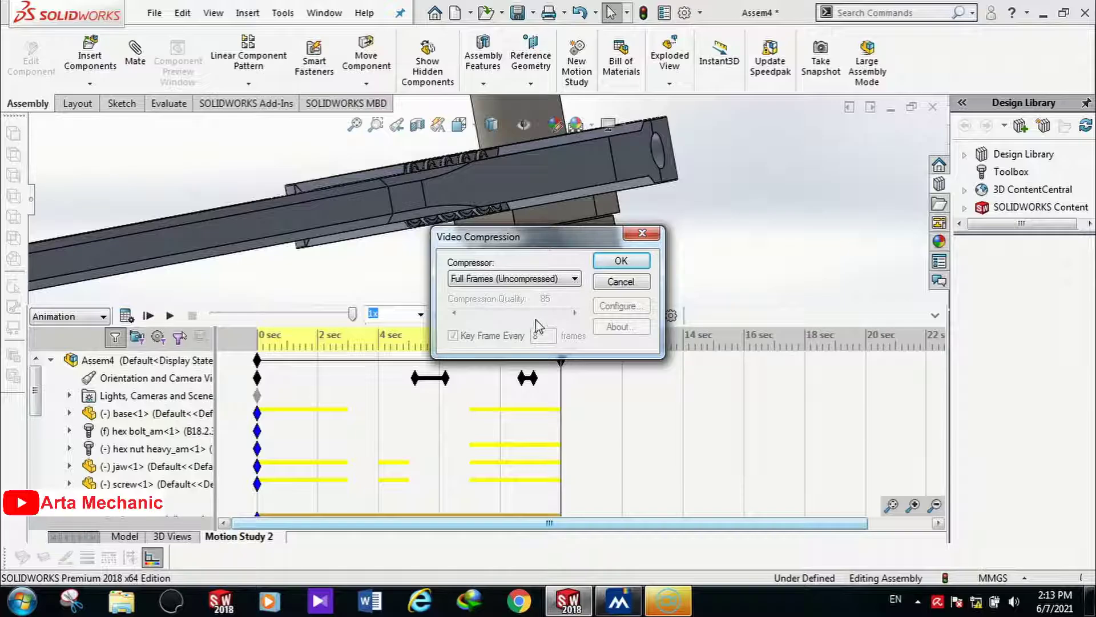
left_click(621, 261)
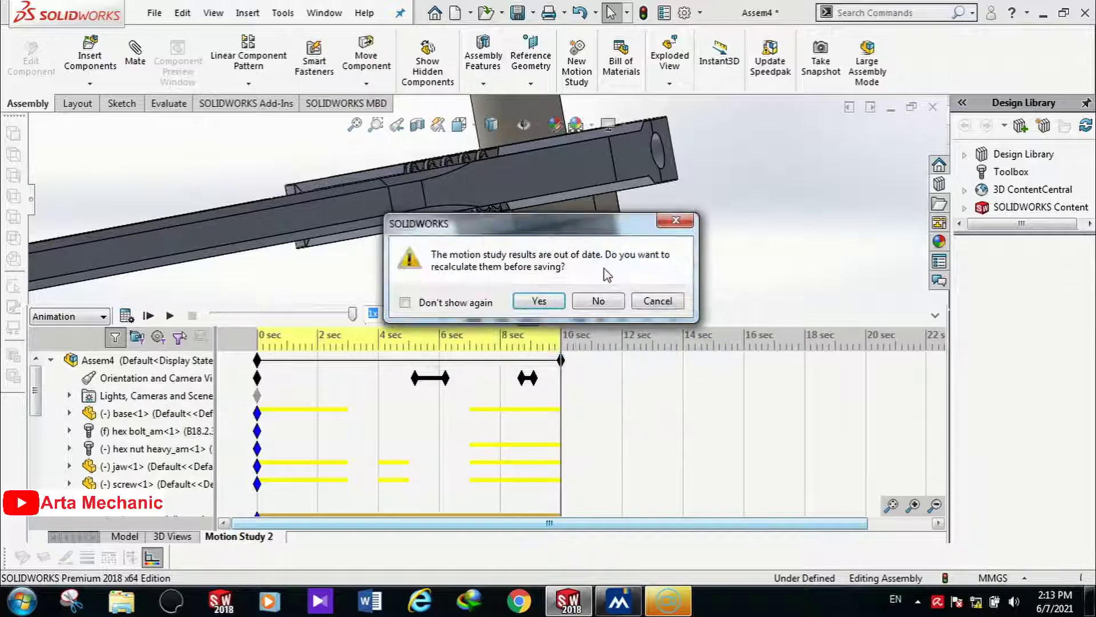
left_click(524, 301)
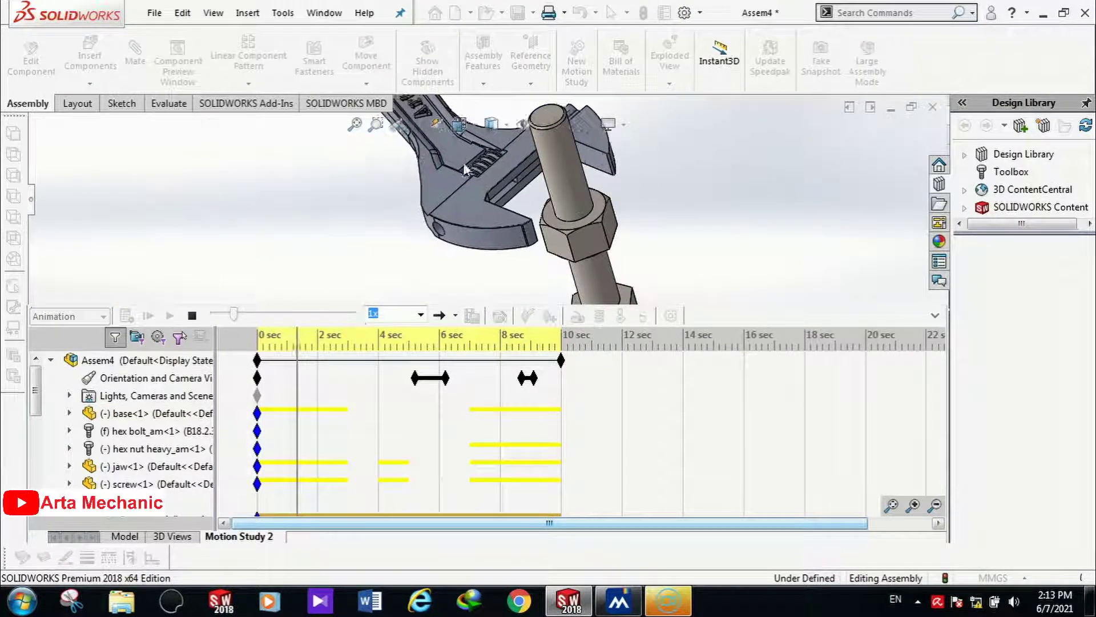